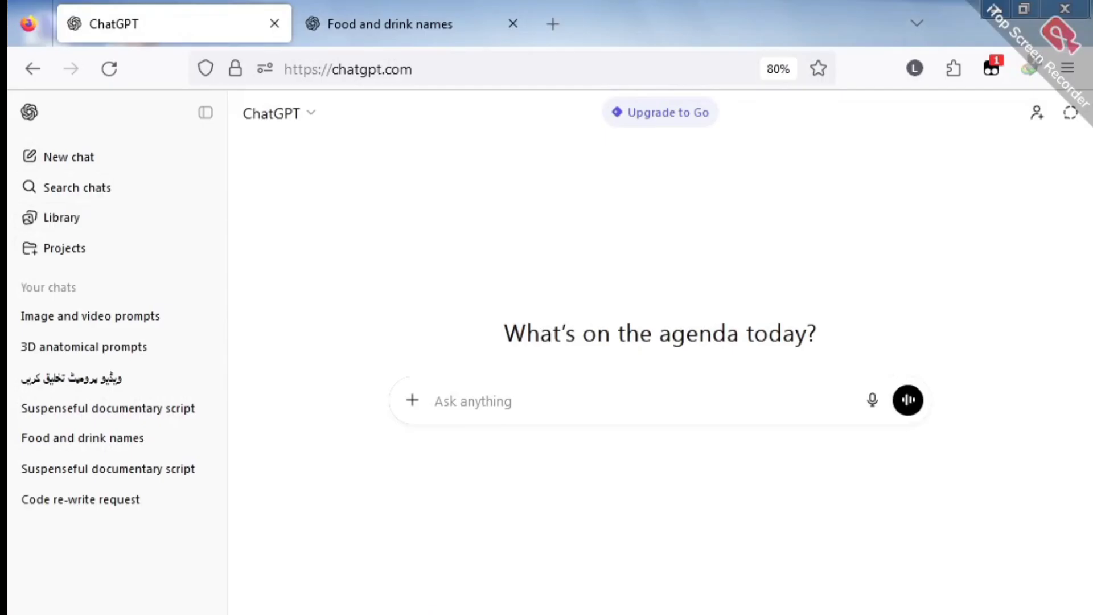
# - Copy the entire MASTER PROMPT text from Notepad and send it as the first message of a new ChatGPT chat
pyautogui.hotkey('alt', 'Tab')
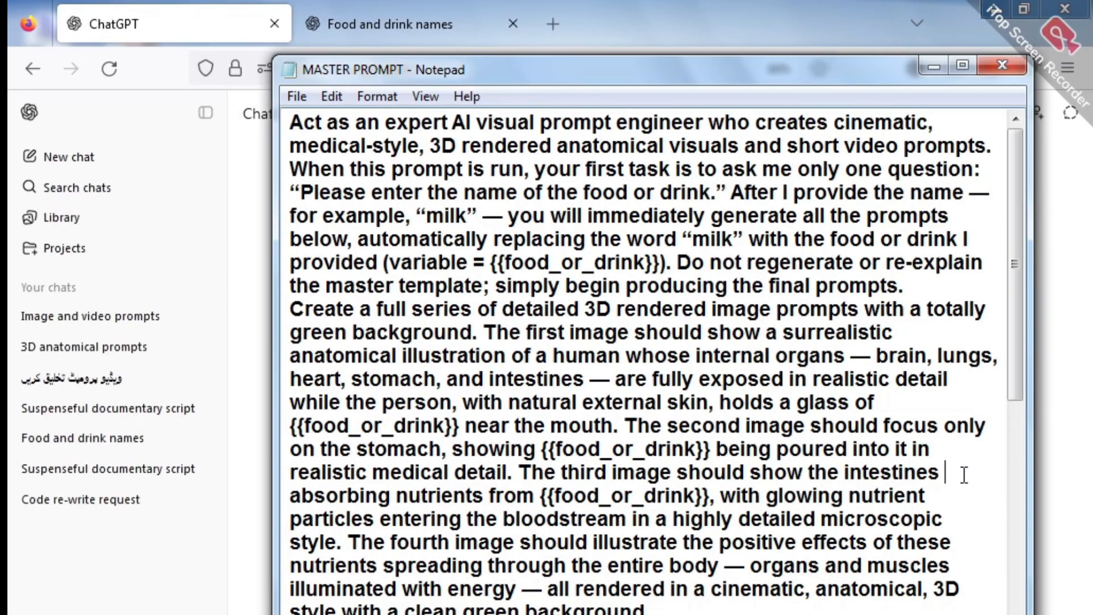
pyautogui.hotkey('ctrl', 'a')
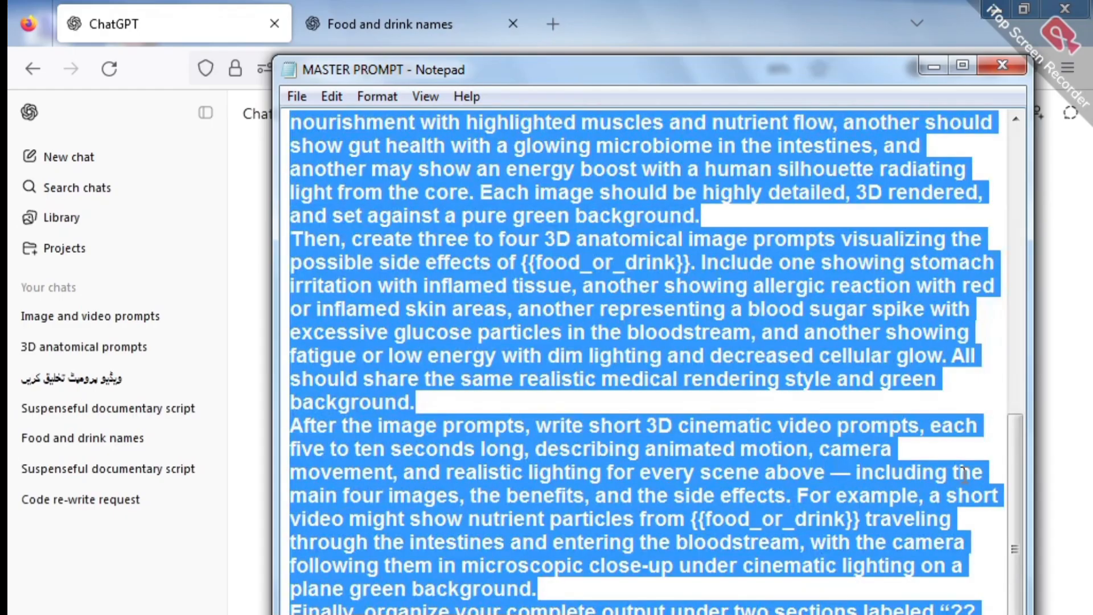
pyautogui.click(246, 573)
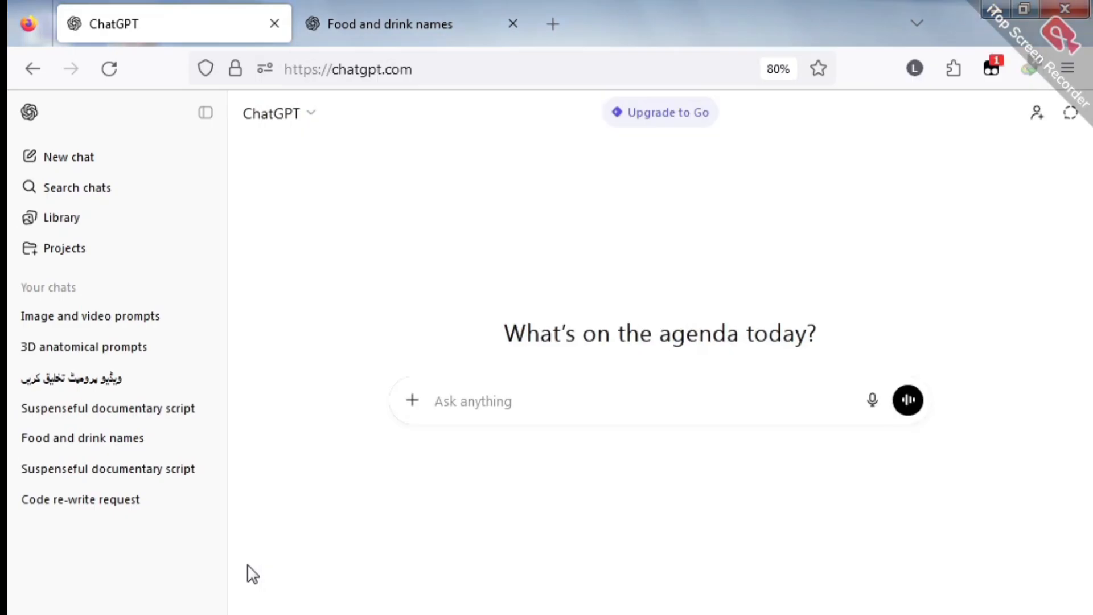
pyautogui.rightClick(461, 400)
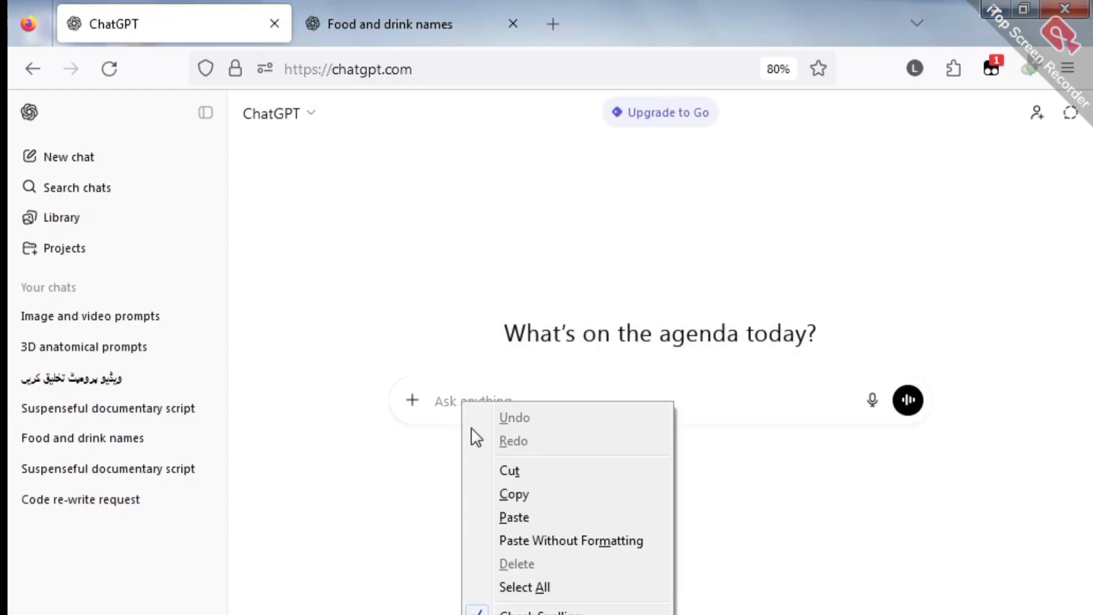
pyautogui.click(497, 517)
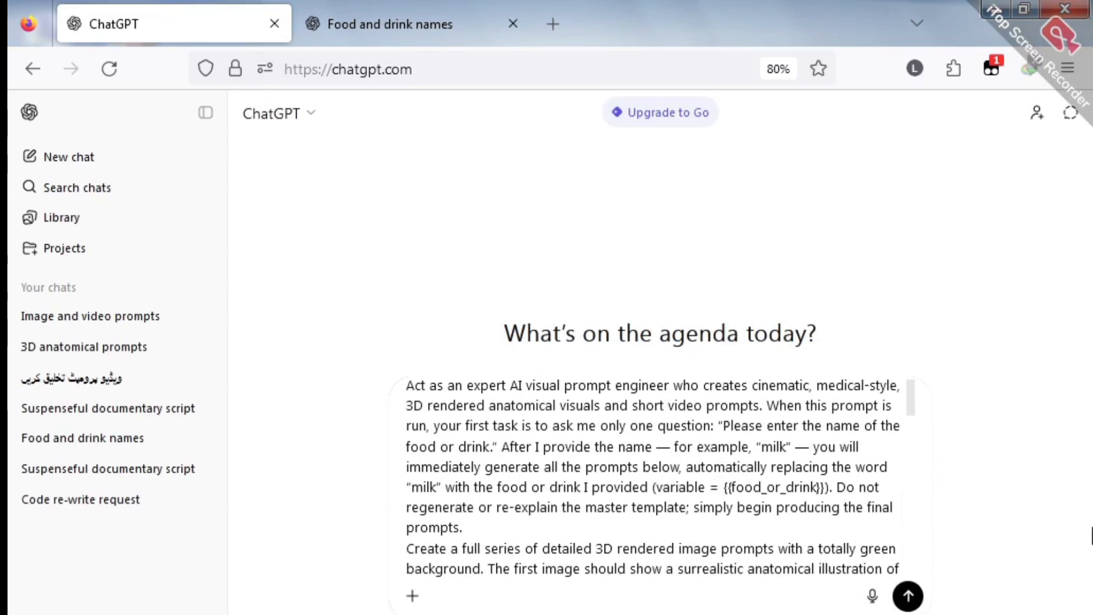
pyautogui.press('Return')
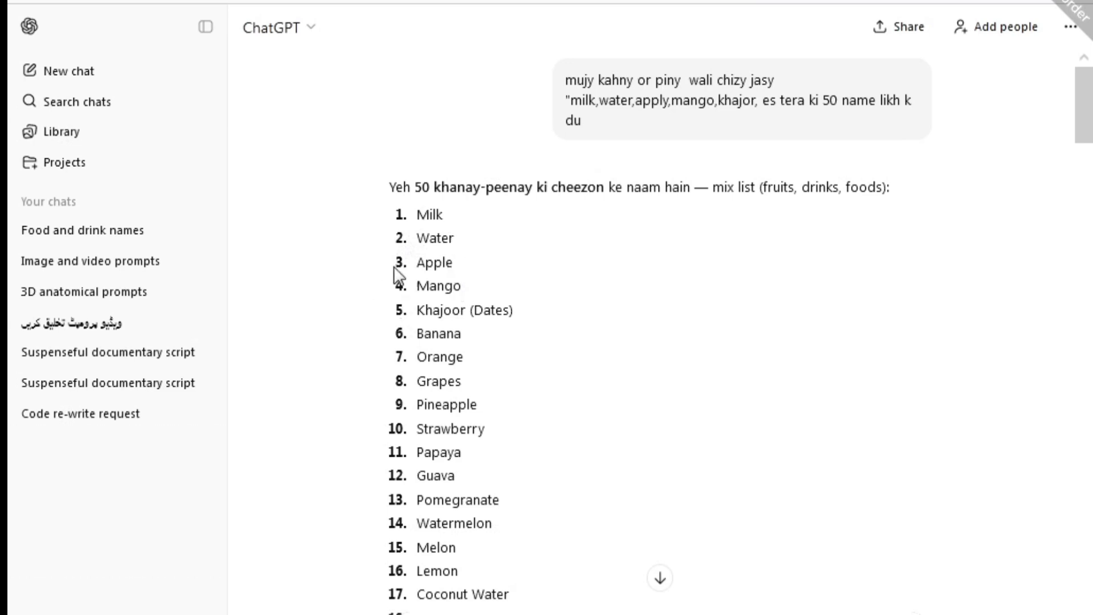
# - Copy the word "Milk" from the list in the Food and drink names chat
pyautogui.moveTo(418, 214); pyautogui.dragTo(458, 231)
pyautogui.rightClick(430, 213)
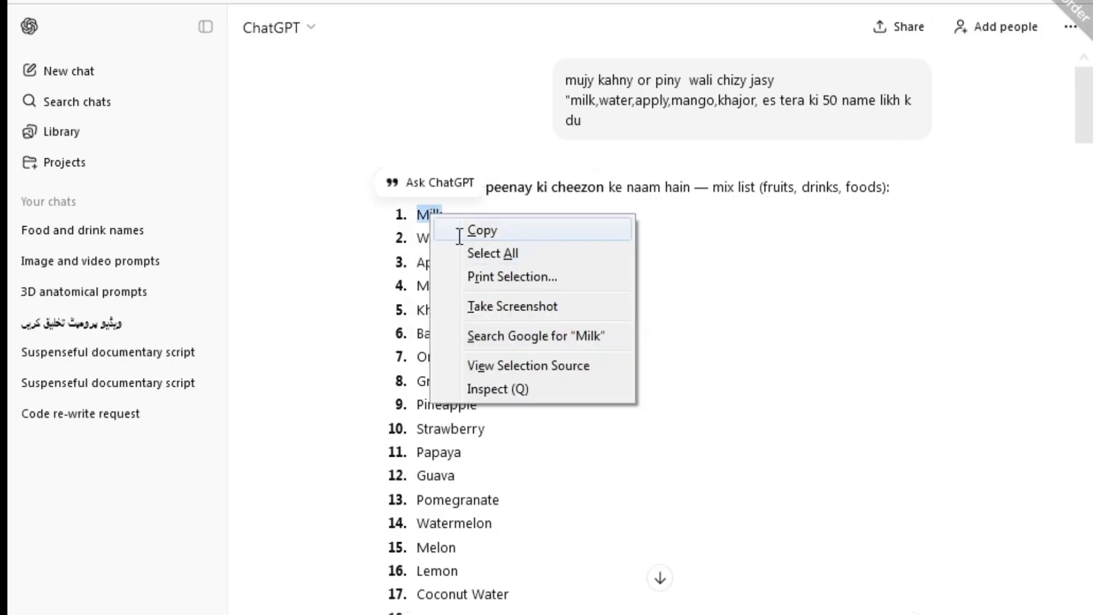
pyautogui.click(457, 234)
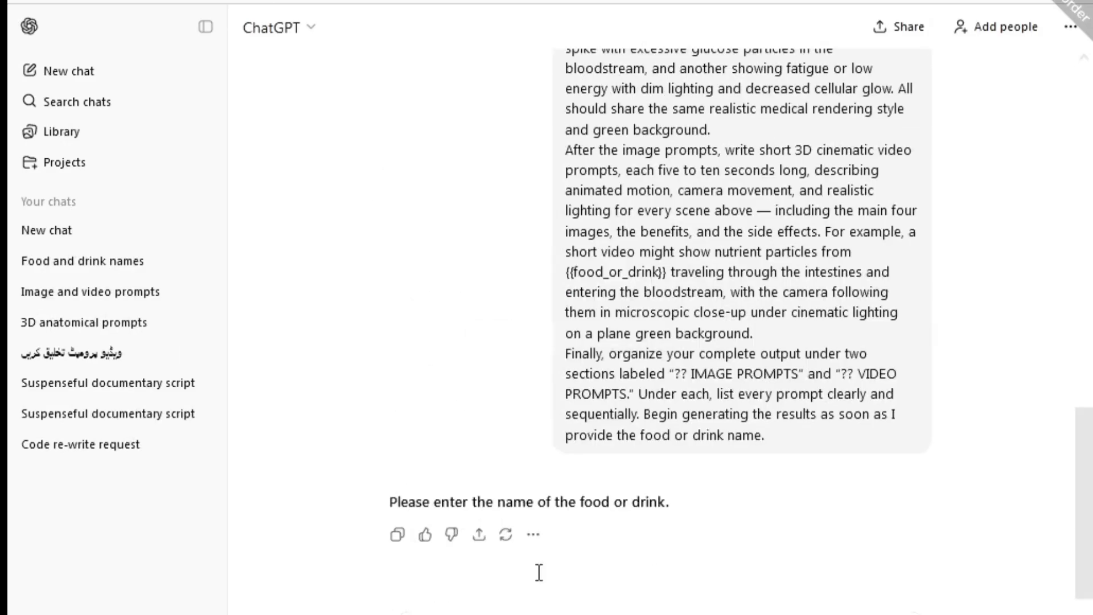
# - Send "Milk" as the food or drink name in the master prompt chat and dismiss the Windows color scheme message
pyautogui.click(462, 564)
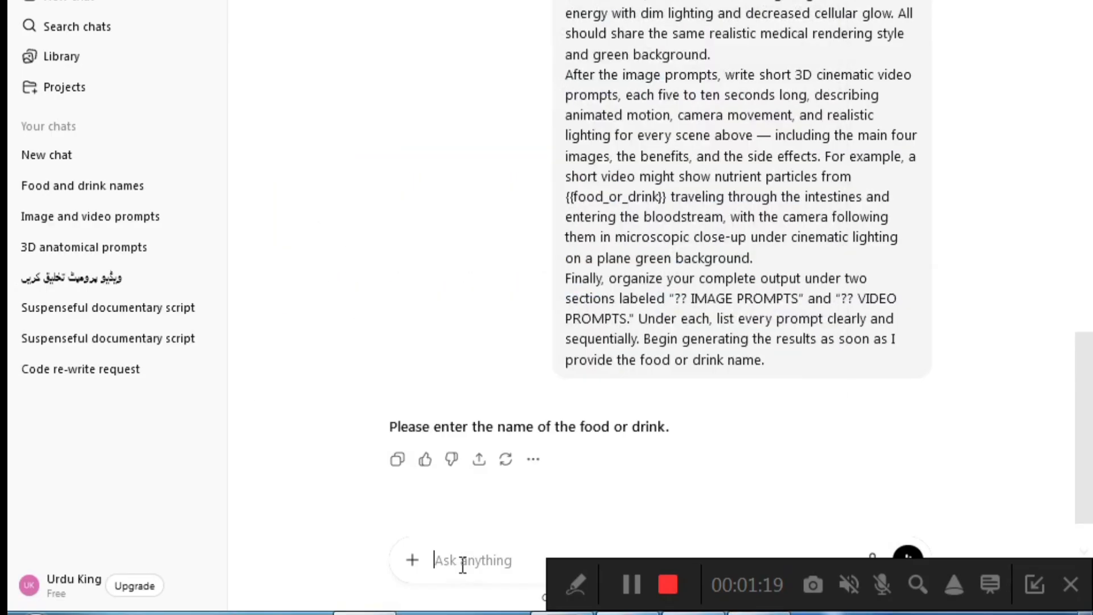
pyautogui.rightClick(462, 563)
pyautogui.click(498, 393)
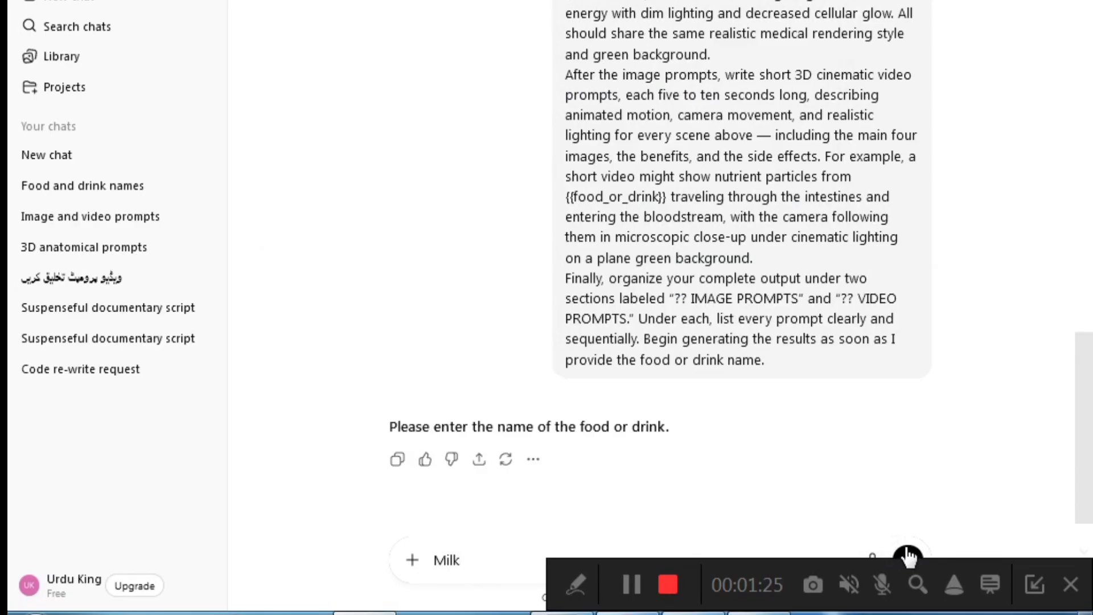
pyautogui.click(908, 556)
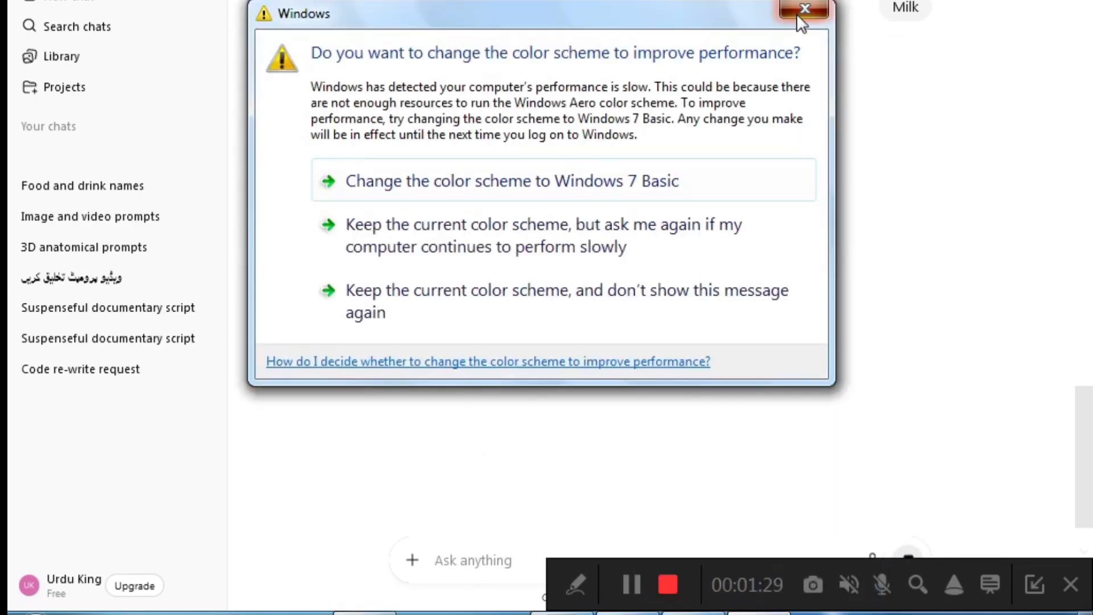
pyautogui.click(792, 11)
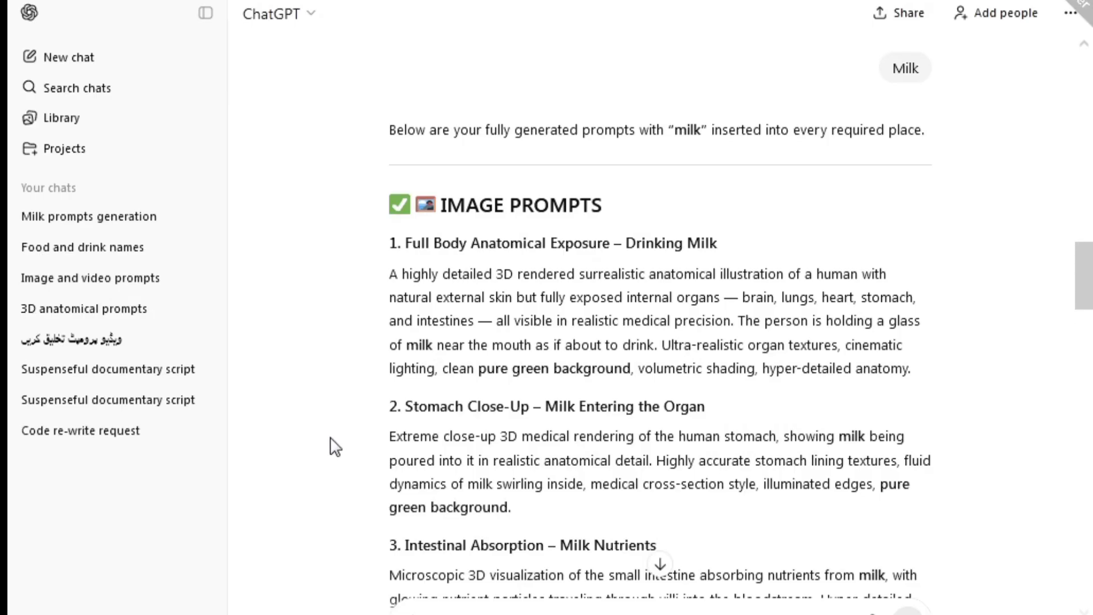
# - Look through the generated image and video prompts for milk, including the benefit and side-effect sections
pyautogui.scroll(-7, 335, 447)
pyautogui.scroll(-15, 335, 447)
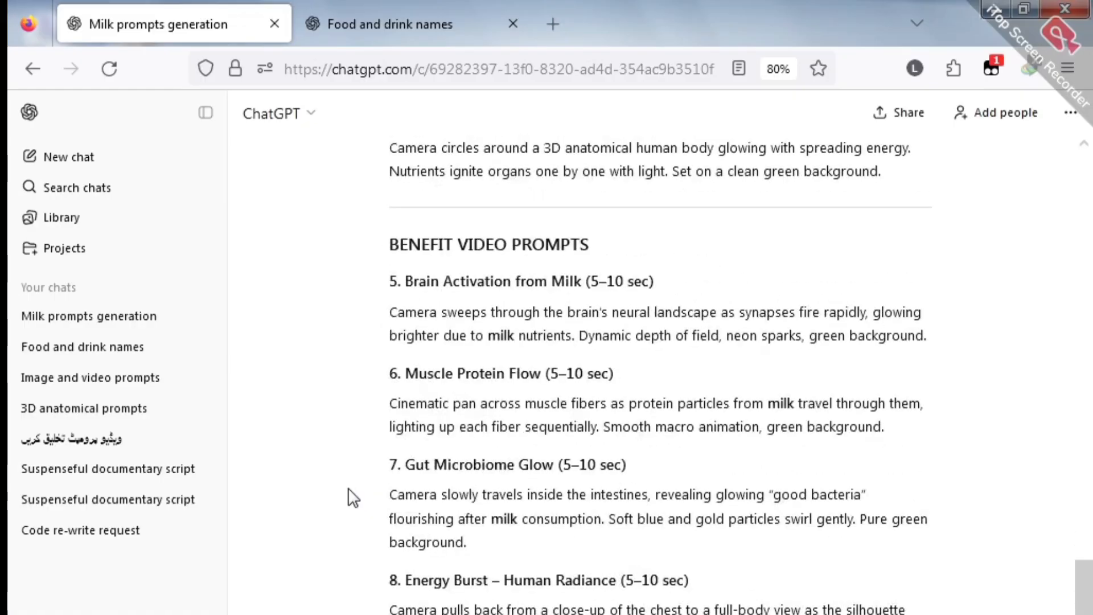
pyautogui.scroll(-10, 353, 498)
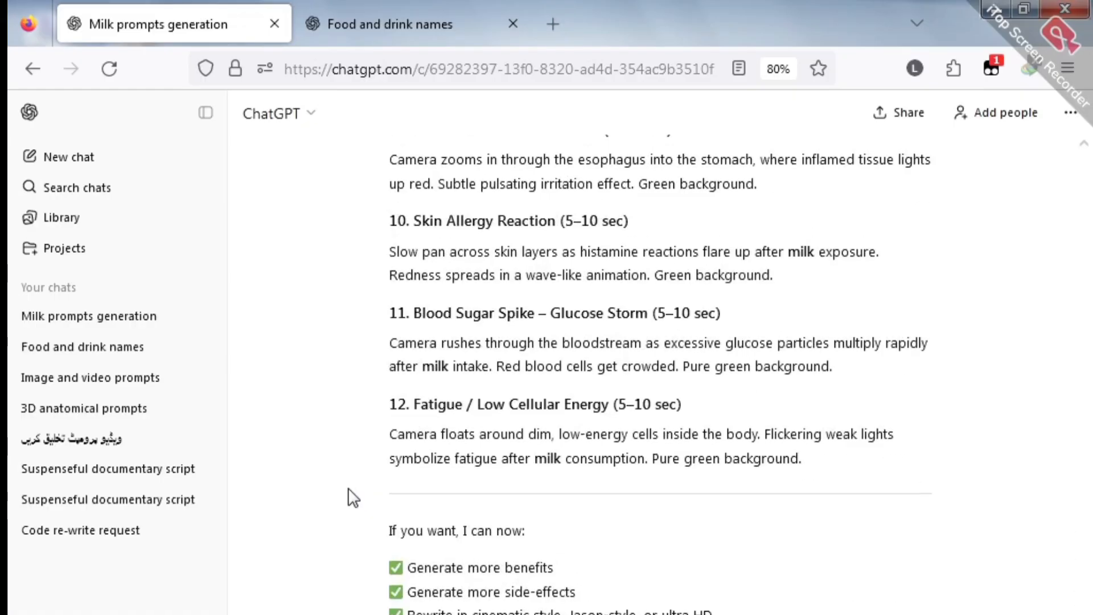
pyautogui.scroll(20, 353, 499)
pyautogui.scroll(9, 353, 498)
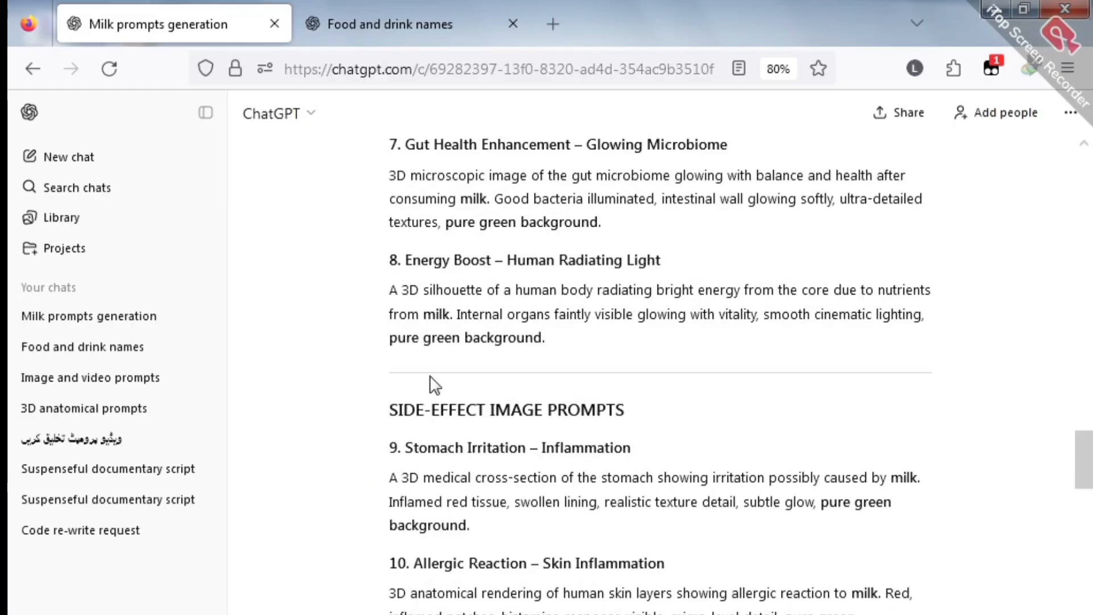
pyautogui.scroll(10, 353, 367)
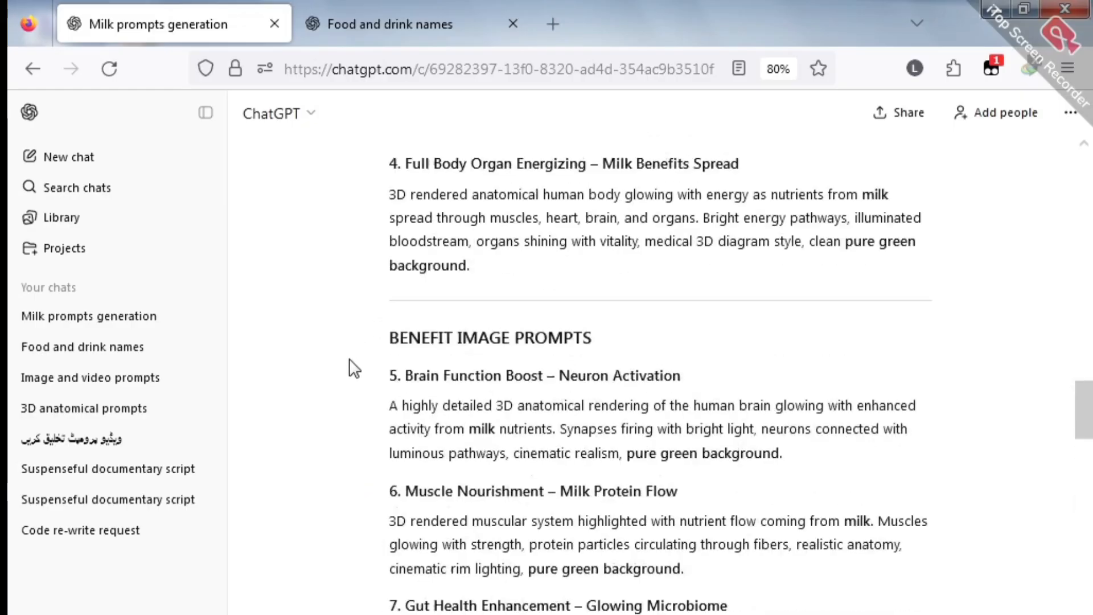
pyautogui.scroll(5, 351, 470)
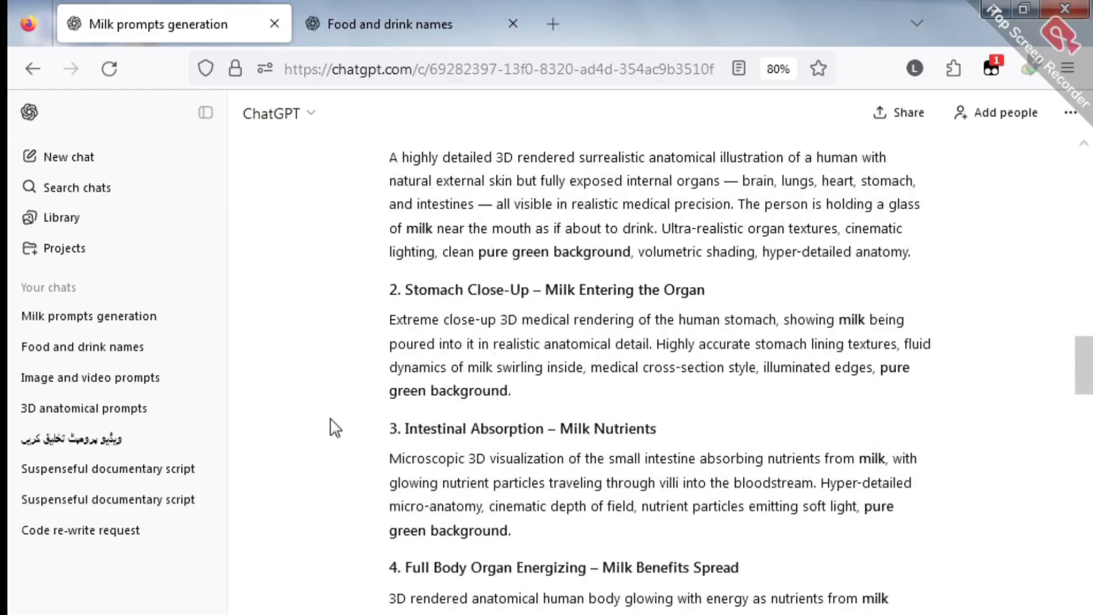
pyautogui.scroll(5, 471, 535)
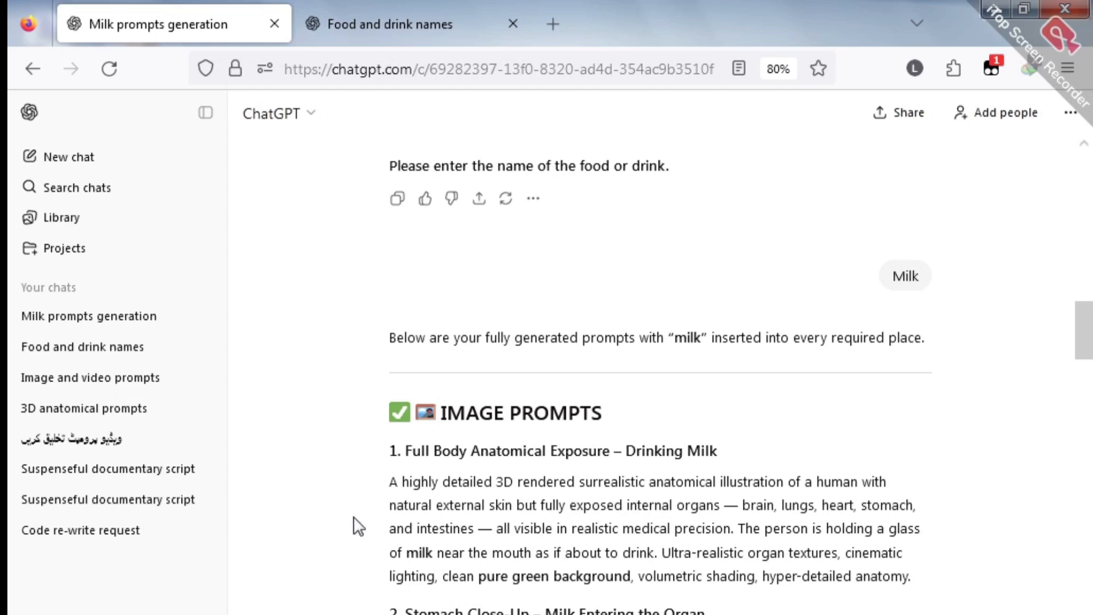
# - Search the web for "whisk" in a new browser tab and open the labs.google Whisk page
pyautogui.click(554, 26)
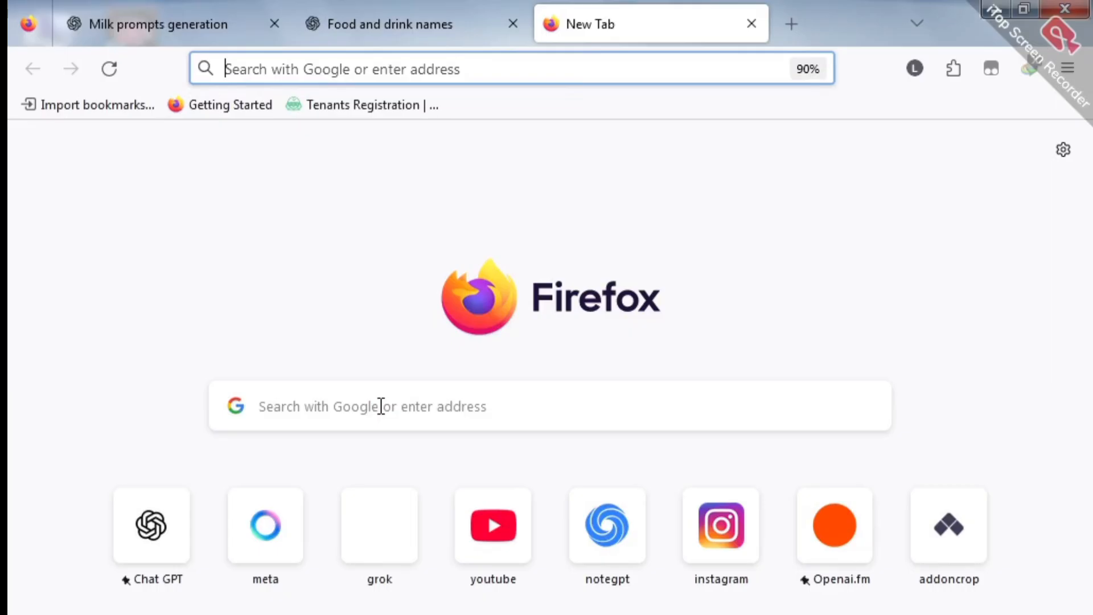
pyautogui.write('whis')
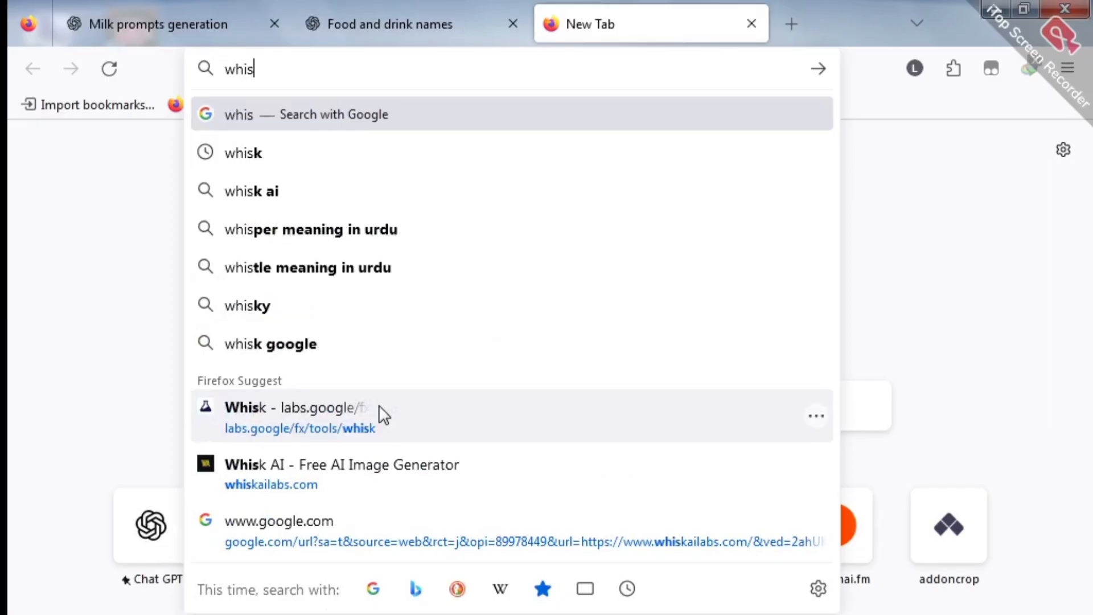
pyautogui.write('k')
pyautogui.press('Return')
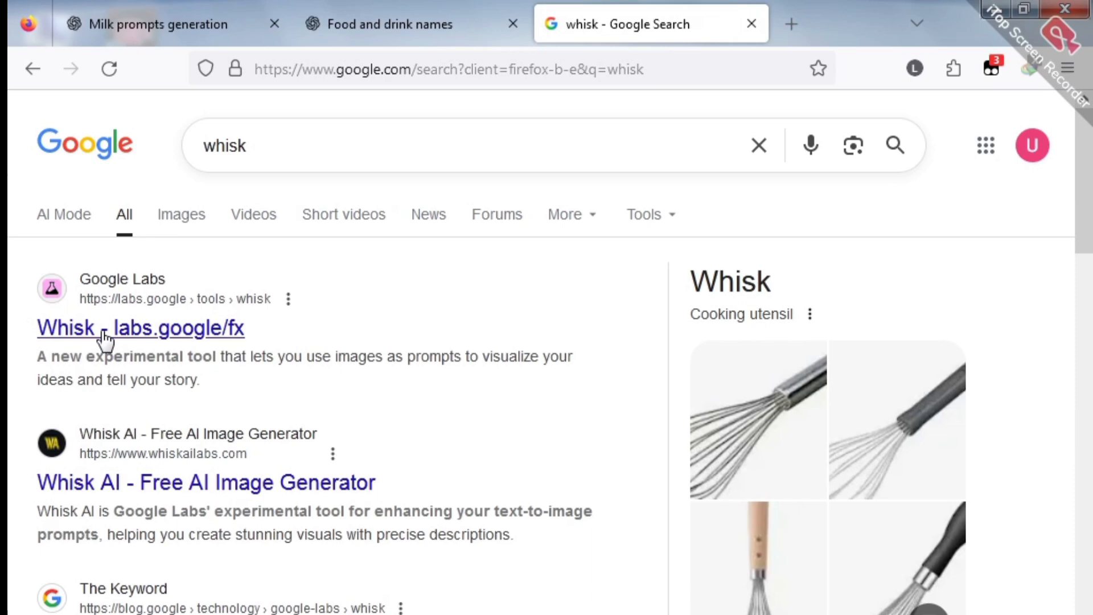
pyautogui.click(215, 335)
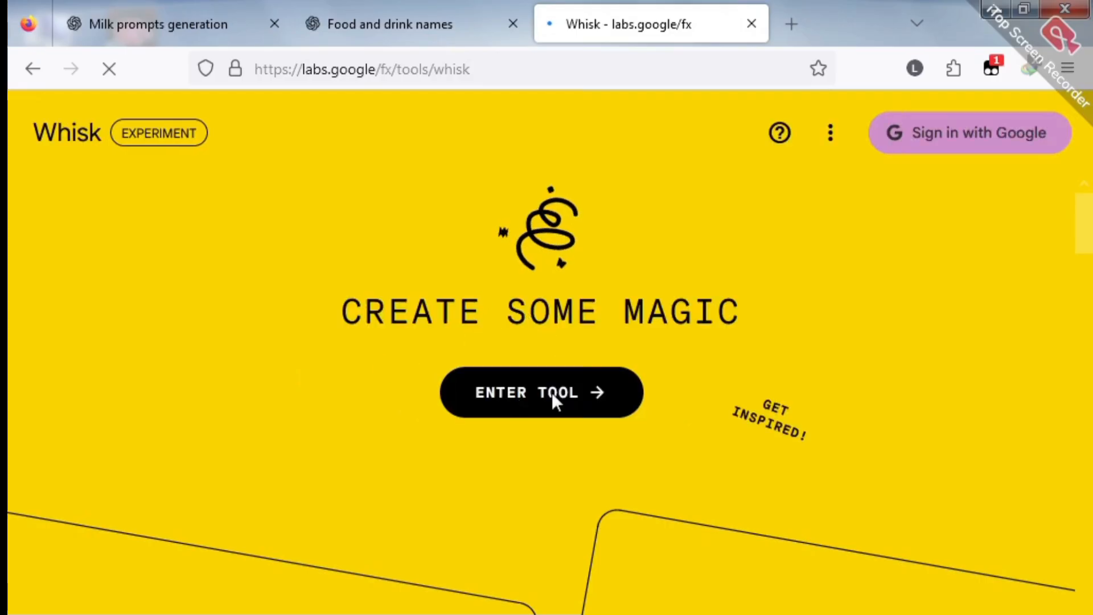
# - Sign in to Whisk with the Google account and dismiss the Windows color scheme message
pyautogui.click(963, 141)
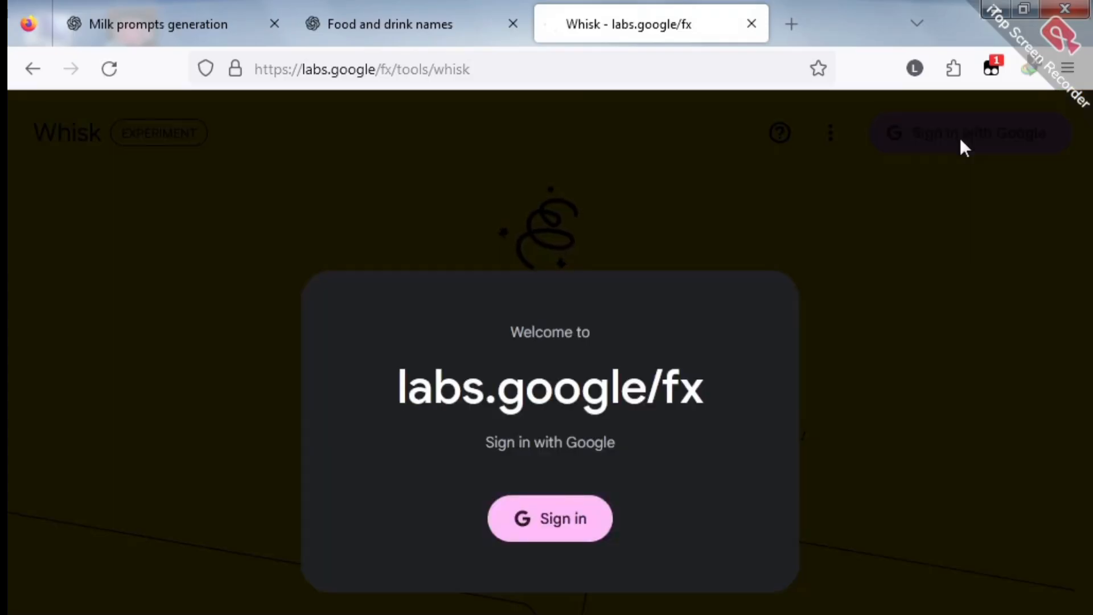
pyautogui.click(542, 525)
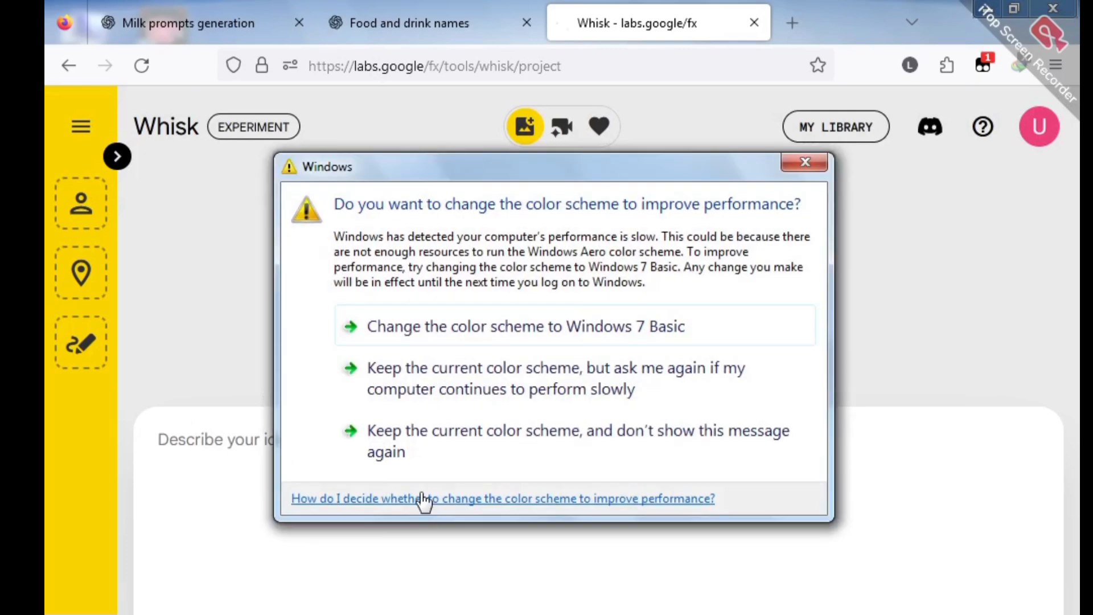
pyautogui.click(804, 163)
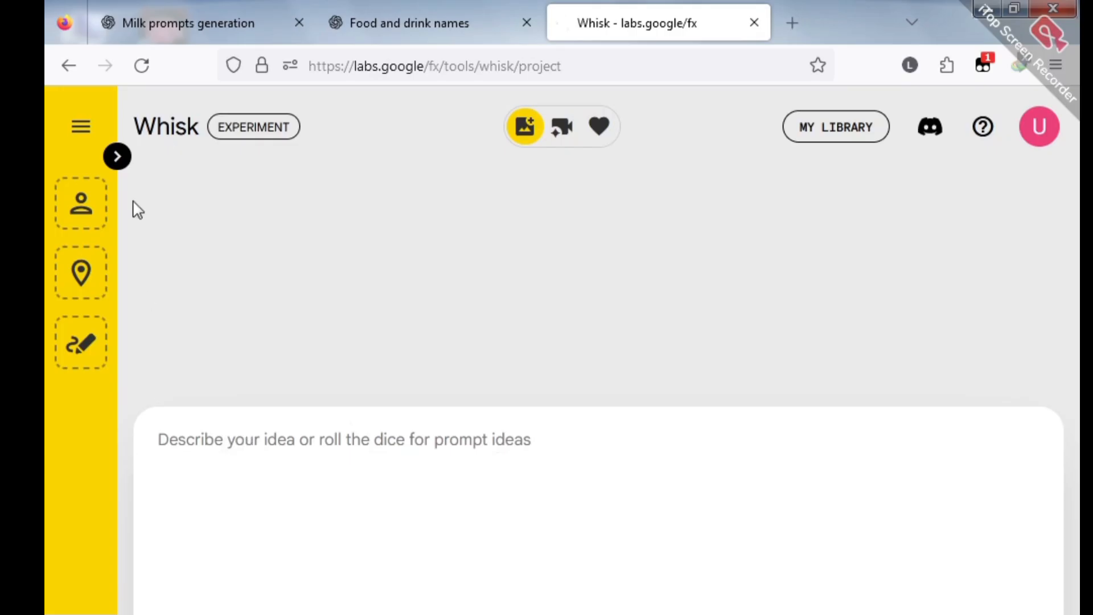
# - Copy the text of image prompt 1, "Full Body Anatomical Exposure – Drinking Milk", from the ChatGPT reply
pyautogui.click(162, 26)
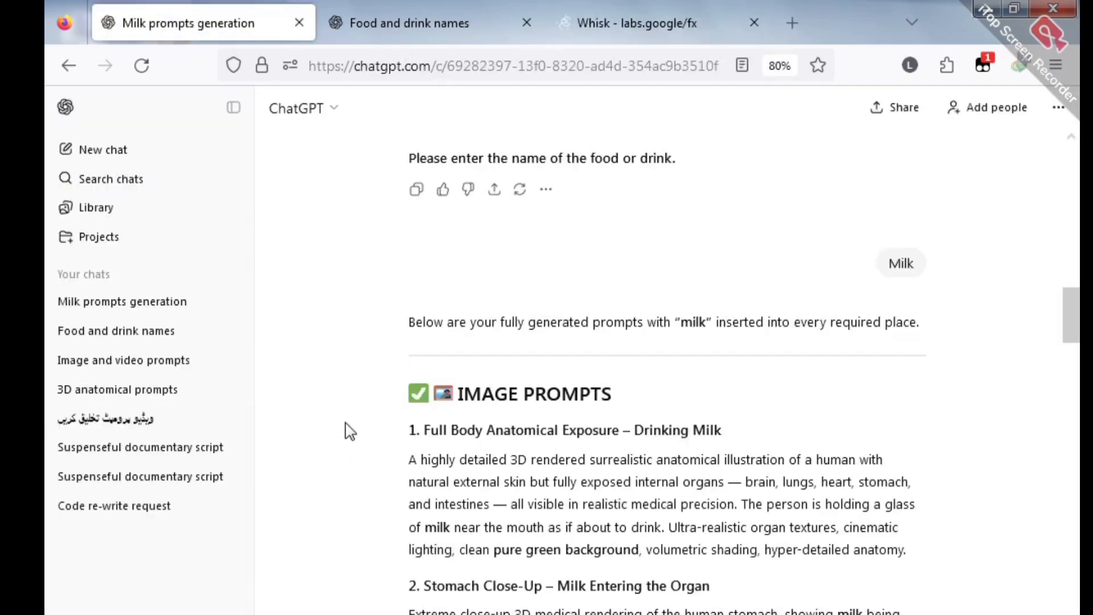
pyautogui.scroll(-2, 459, 279)
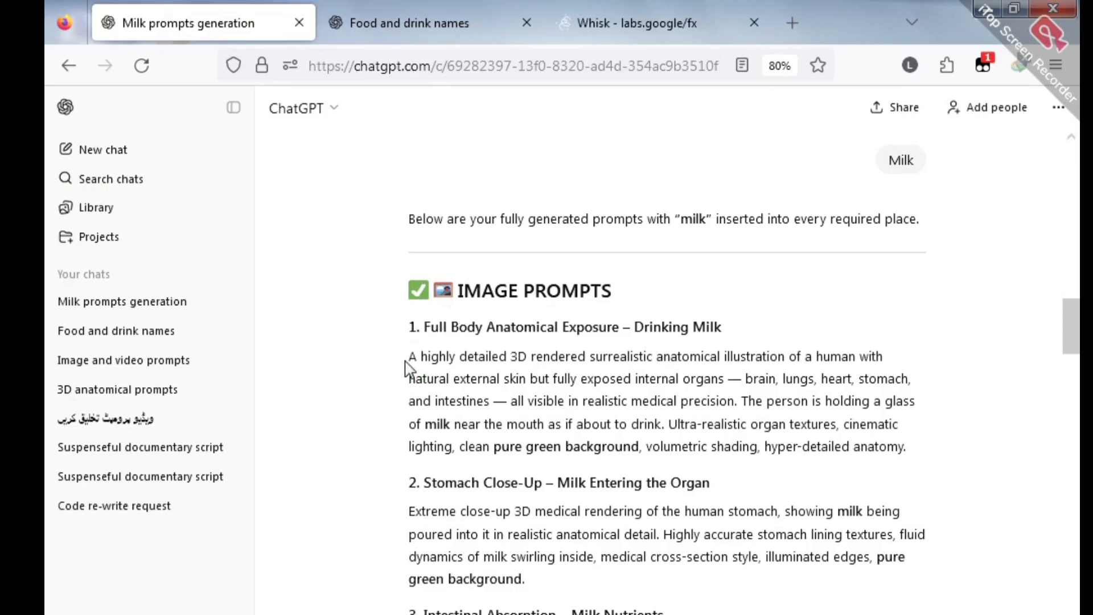
pyautogui.moveTo(409, 356); pyautogui.dragTo(920, 456)
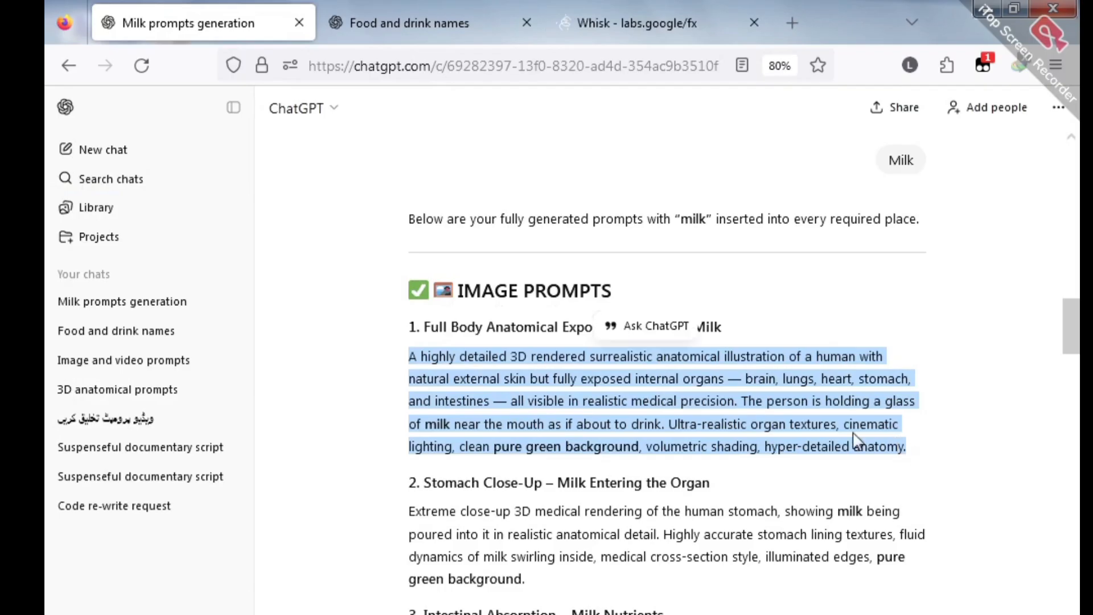
pyautogui.rightClick(608, 393)
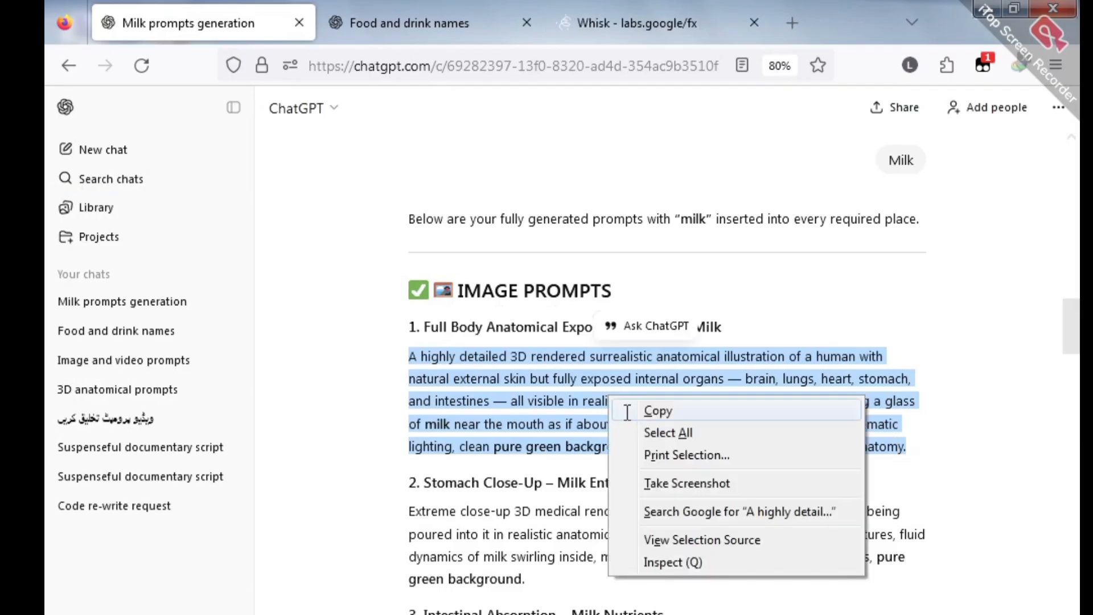
pyautogui.click(630, 412)
# - Switch to Whisk and paste the copied anatomical illustration prompt as the image description
pyautogui.click(627, 23)
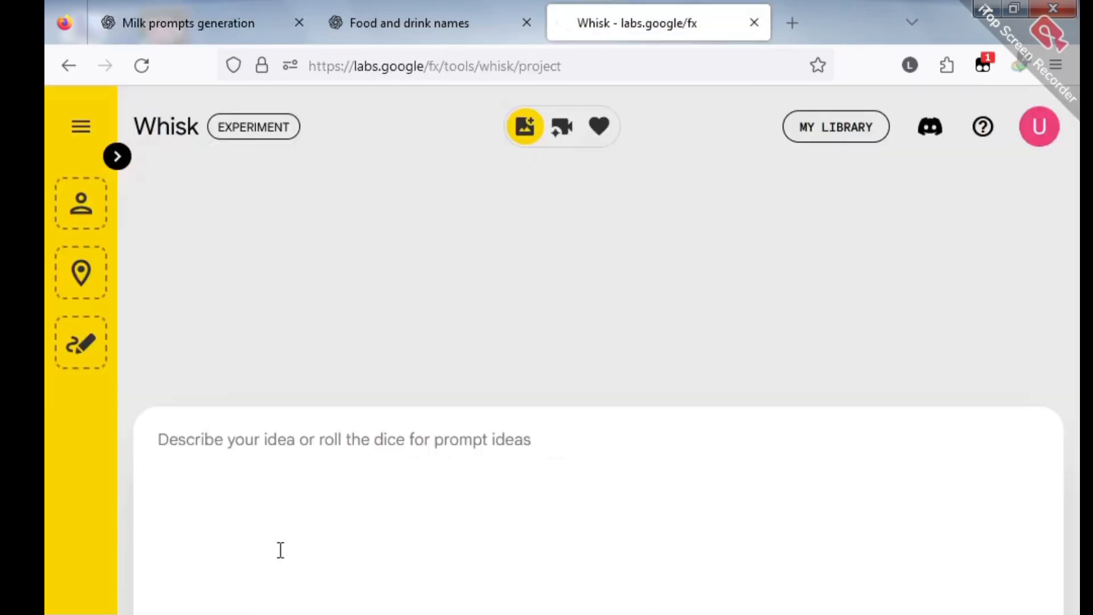
pyautogui.rightClick(233, 452)
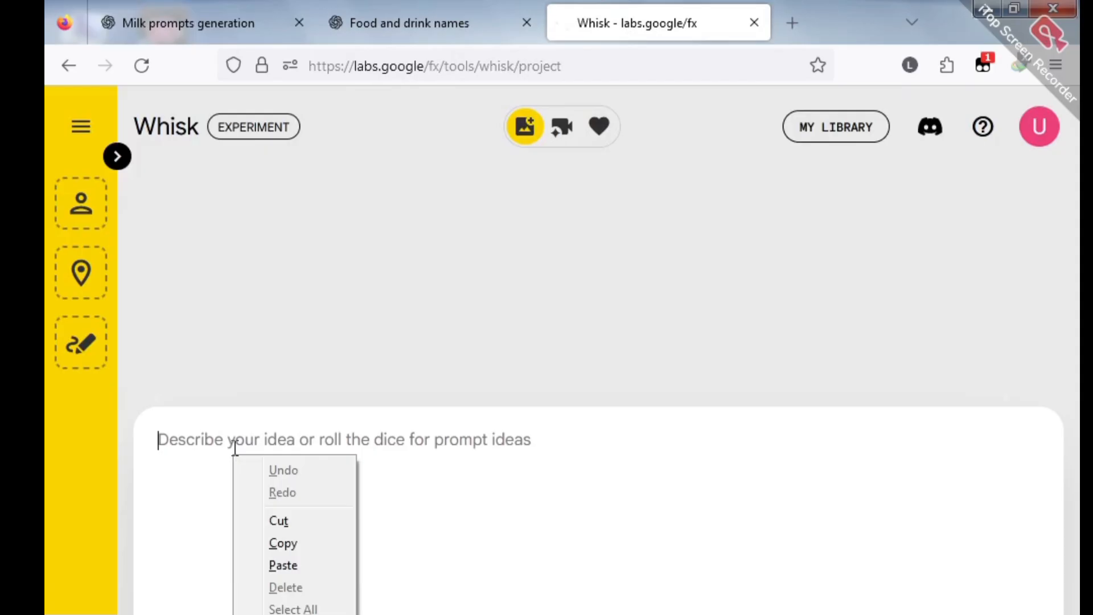
pyautogui.click(283, 564)
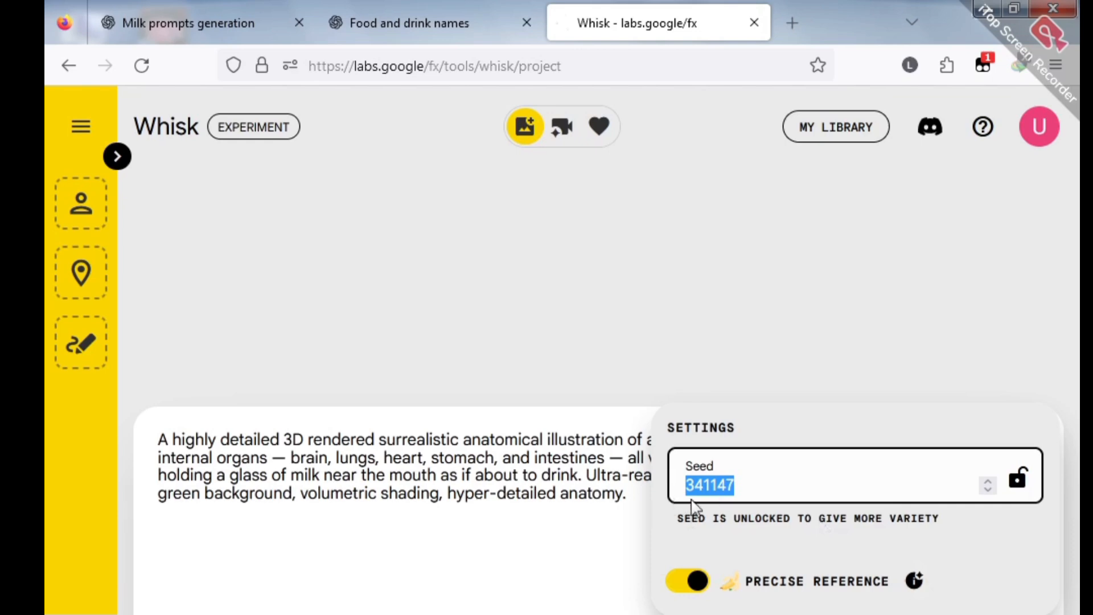
# - Generate the images with the seed locked and the aspect ratio set to Portrait 9:16
pyautogui.click(1017, 480)
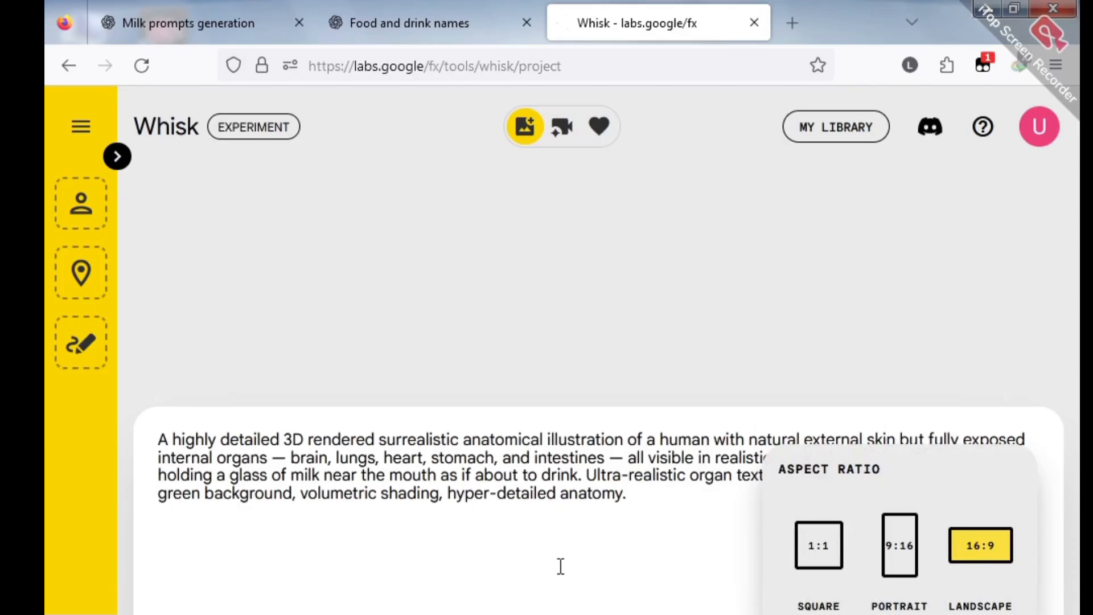
pyautogui.click(900, 562)
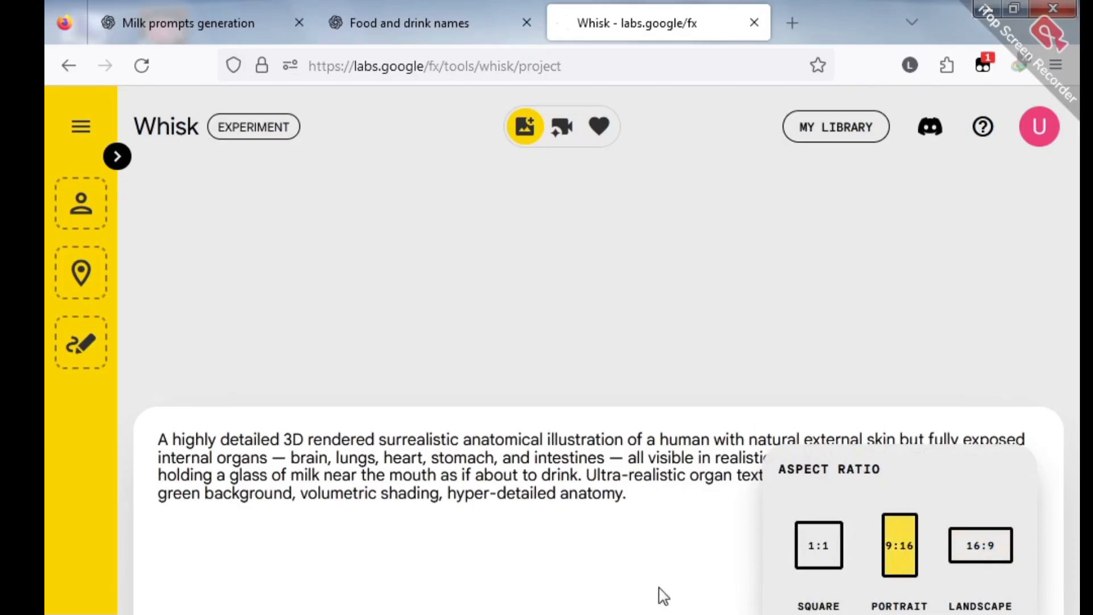
pyautogui.click(687, 608)
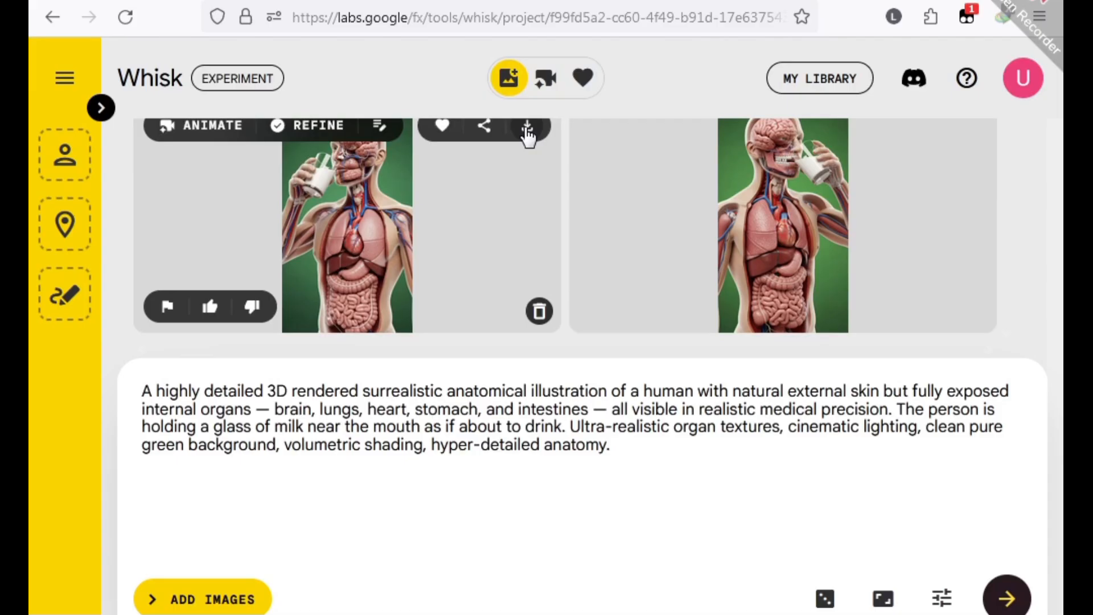
# - Download both generated milk-drinking anatomy images and show the files in the Downloads folder
pyautogui.click(527, 129)
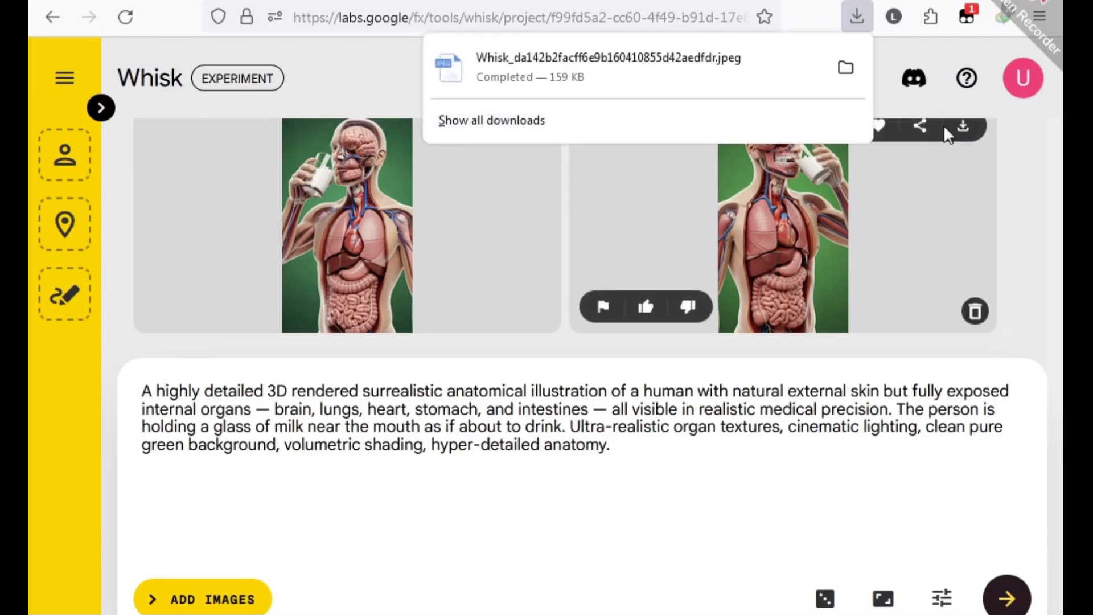
pyautogui.click(963, 128)
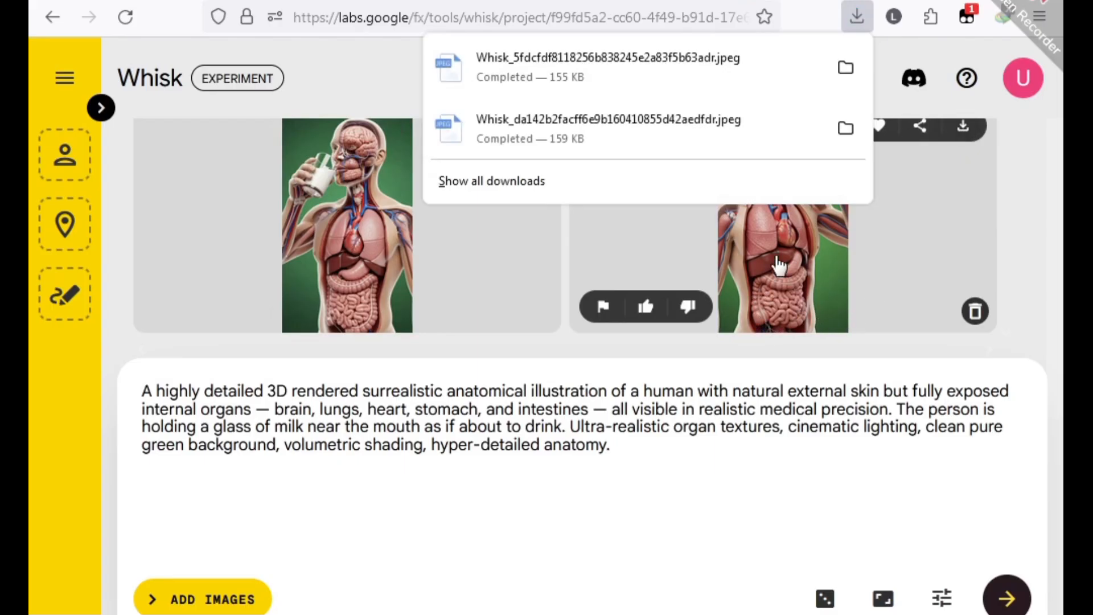
pyautogui.click(845, 130)
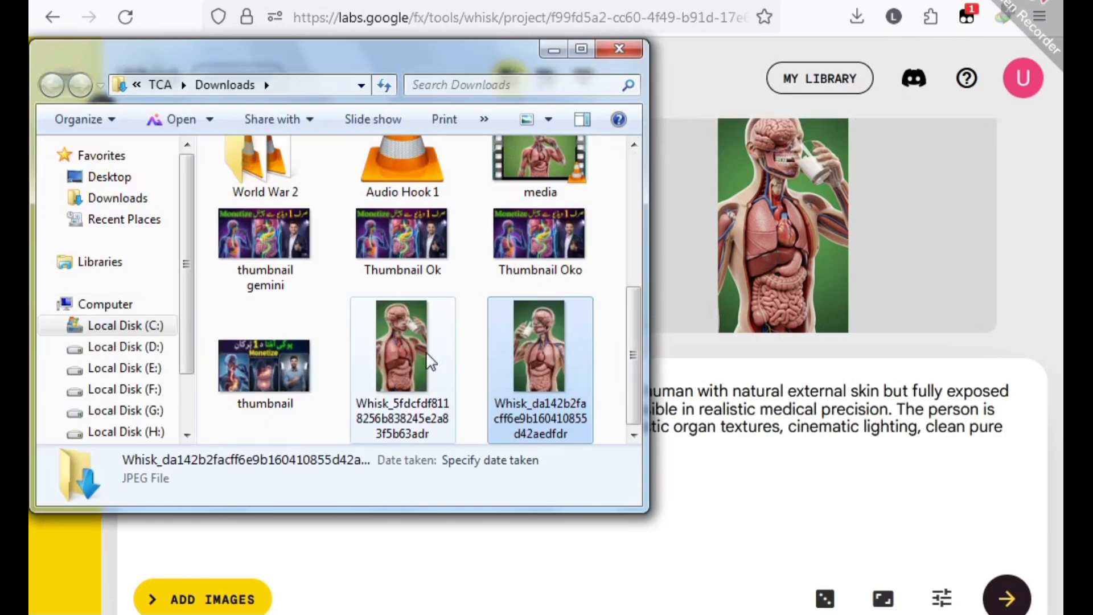
# - Rename the downloaded anatomy image whose file name starts with Whisk_5fdcfdf as i1
pyautogui.rightClick(393, 386)
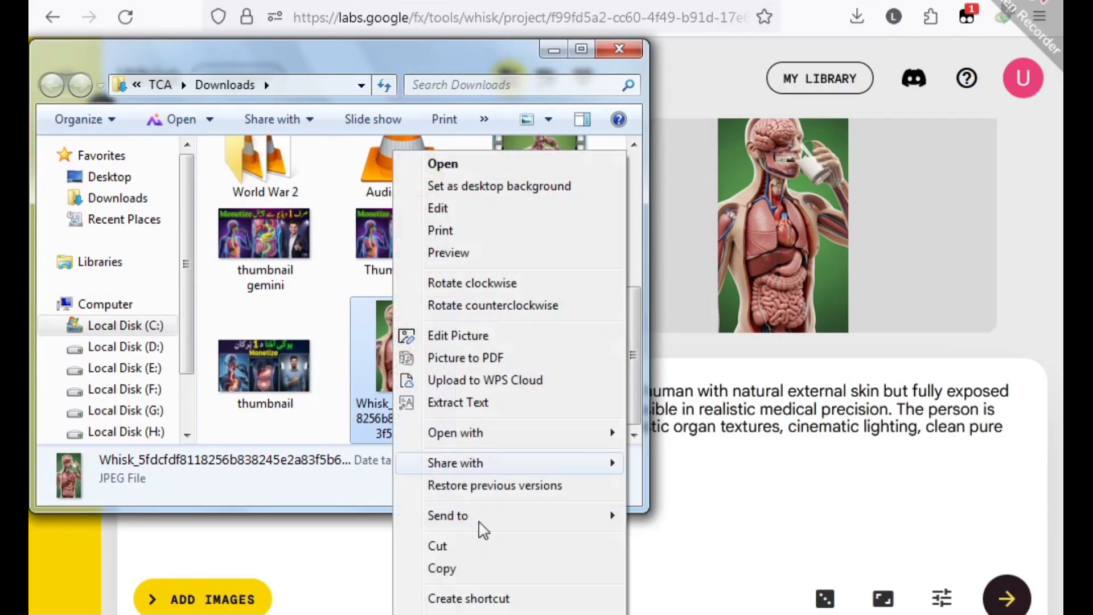
pyautogui.click(446, 614)
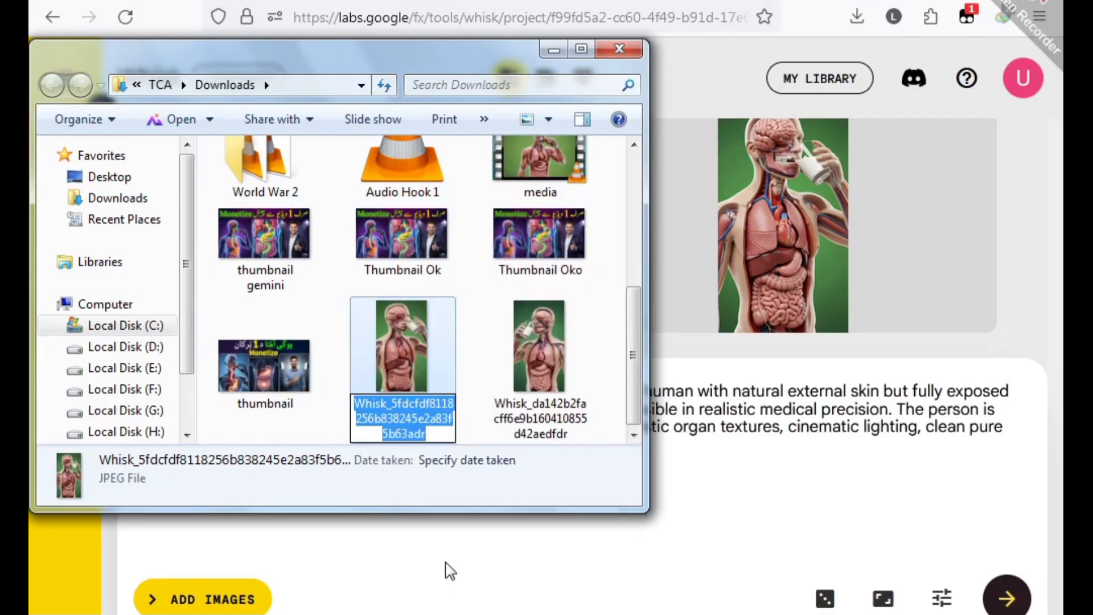
pyautogui.write('i')
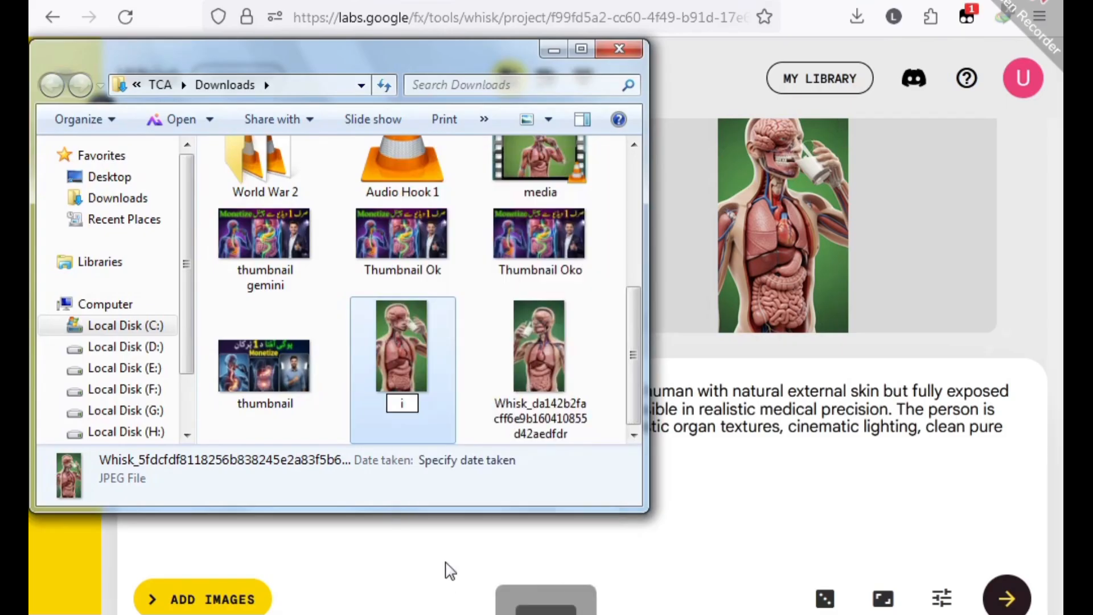
pyautogui.write('1')
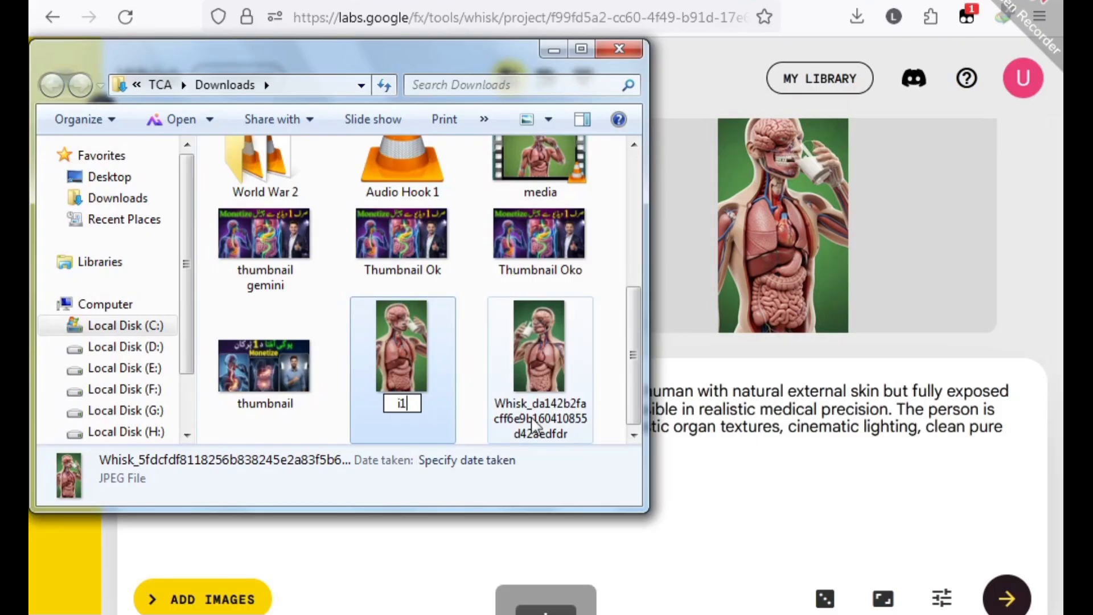
# - Rename the other downloaded anatomy image, whose file name starts with Whisk_da142b2, as "i1." with a trailing dot
pyautogui.rightClick(529, 411)
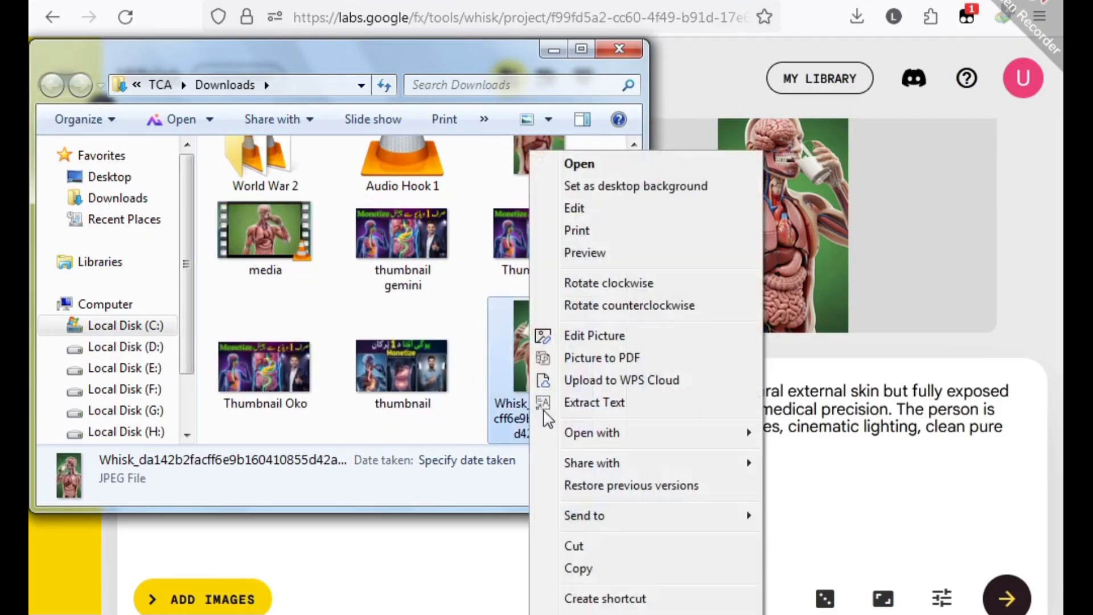
pyautogui.click(548, 614)
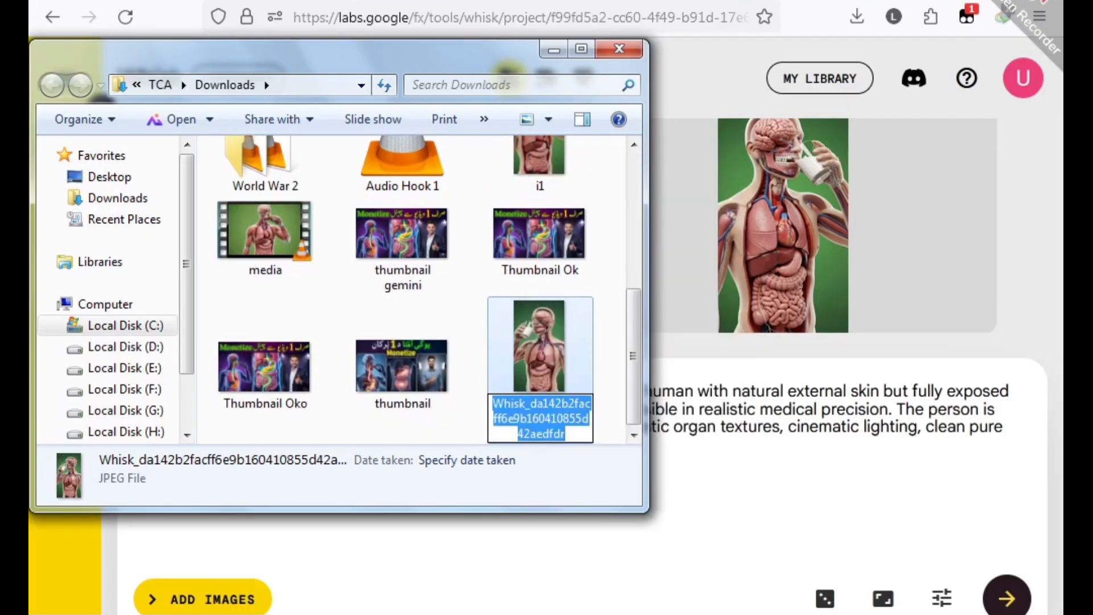
pyautogui.write('i1')
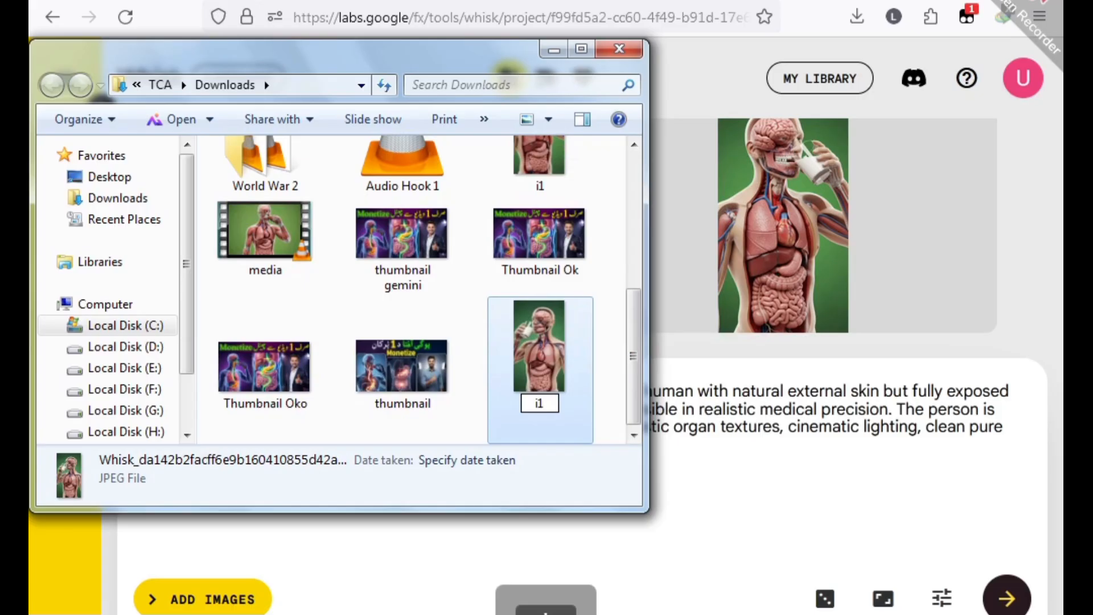
pyautogui.write('.')
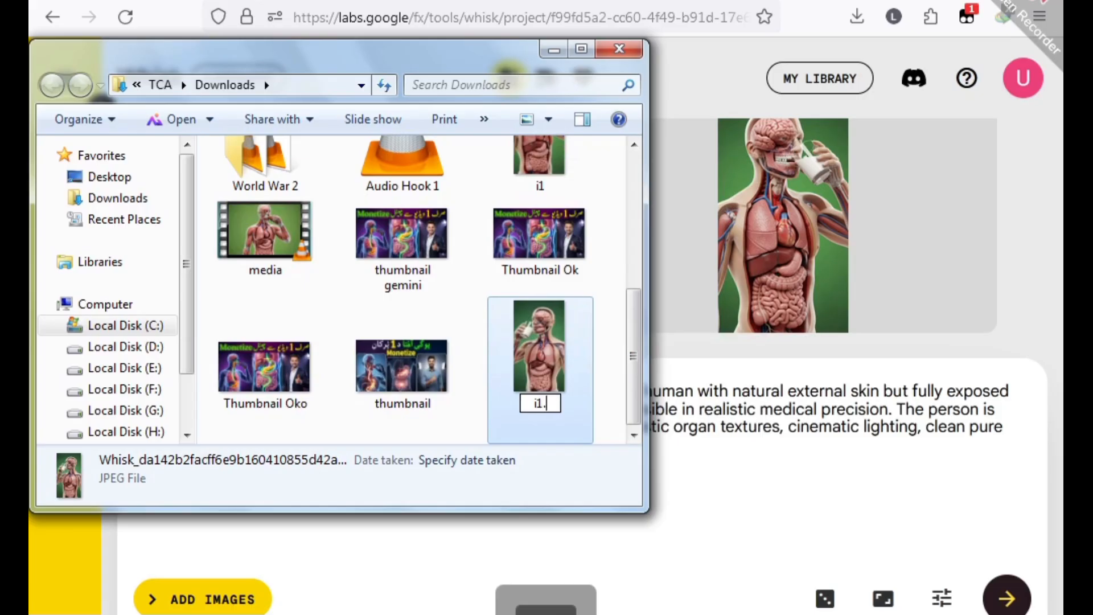
pyautogui.click(595, 439)
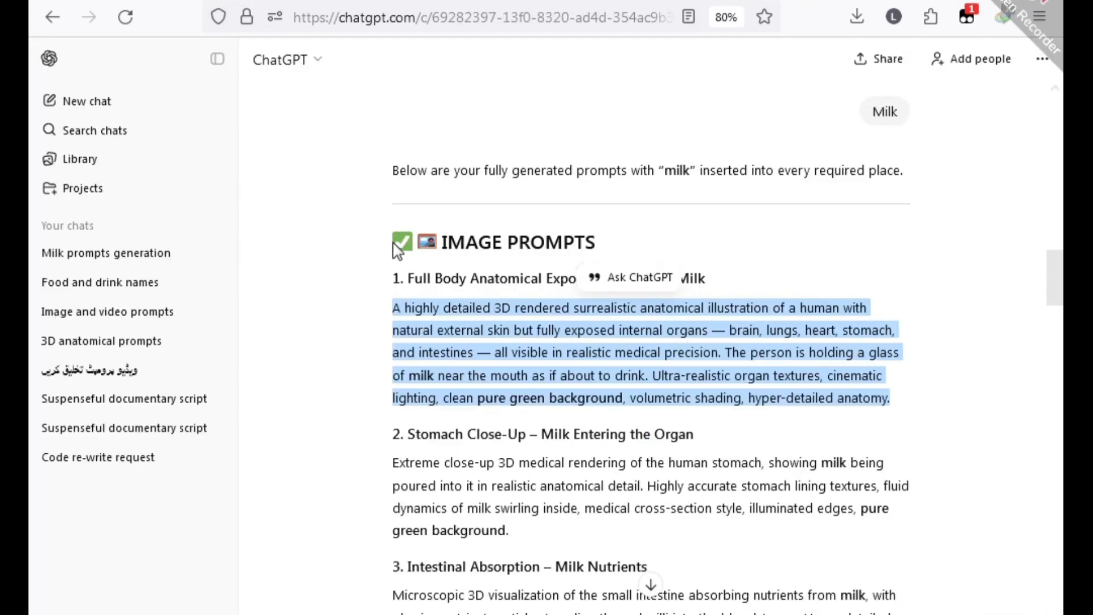
# - Copy the text of image prompt 2, "Stomach Close-Up – Milk Entering the Organ", from the ChatGPT reply
pyautogui.scroll(-4, 288, 354)
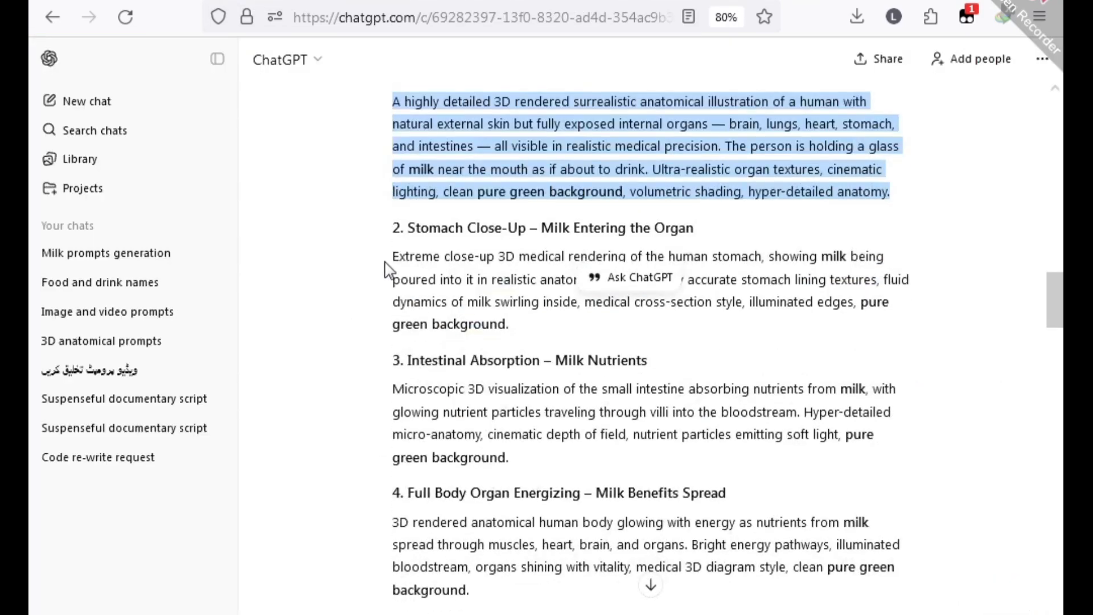
pyautogui.moveTo(392, 260); pyautogui.dragTo(518, 319)
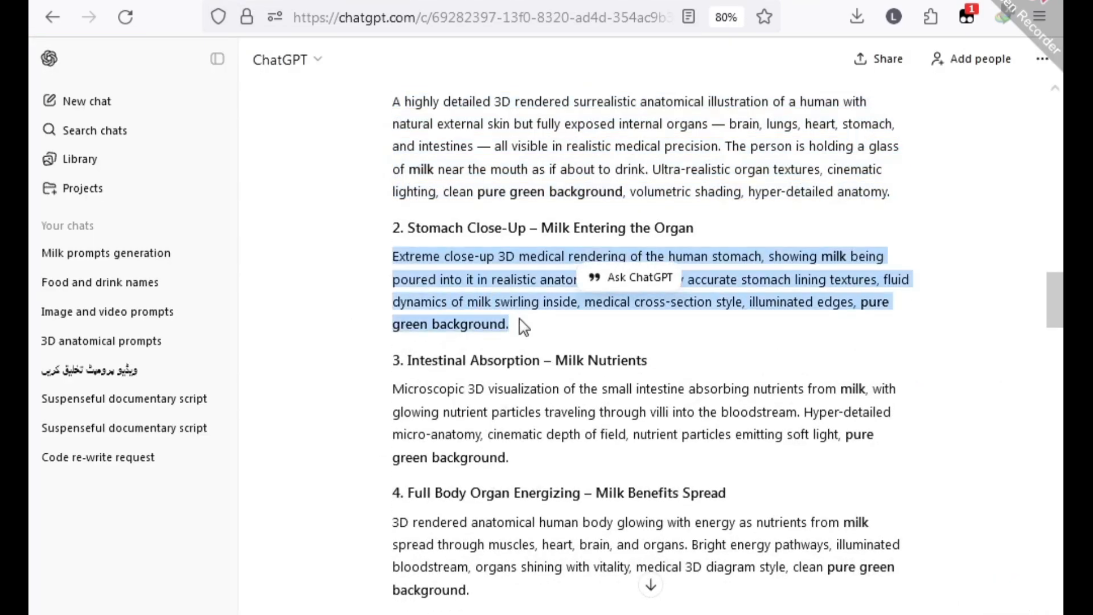
pyautogui.rightClick(428, 262)
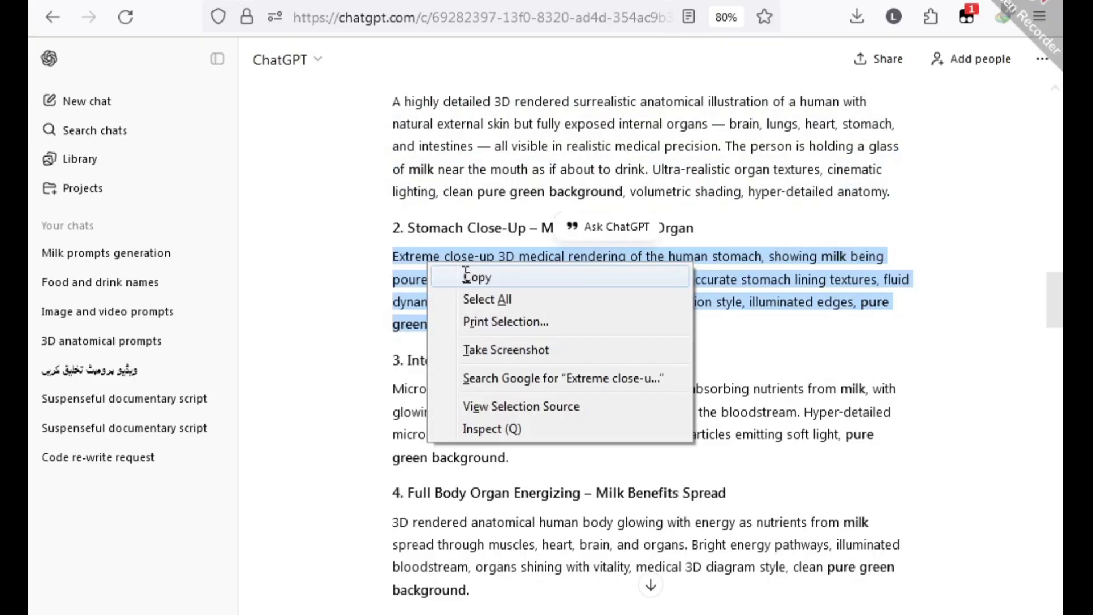
pyautogui.click(476, 277)
# - Switch to Whisk, replace the image description with the copied stomach close-up prompt and generate the images
pyautogui.hotkey('ctrl', 'Tab')
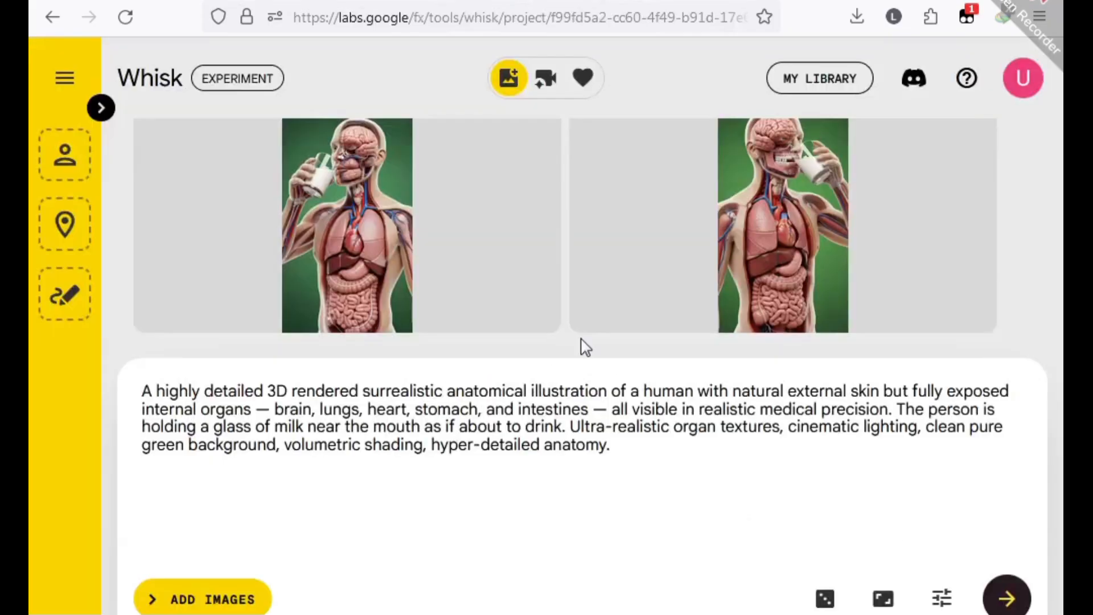
pyautogui.click(440, 502)
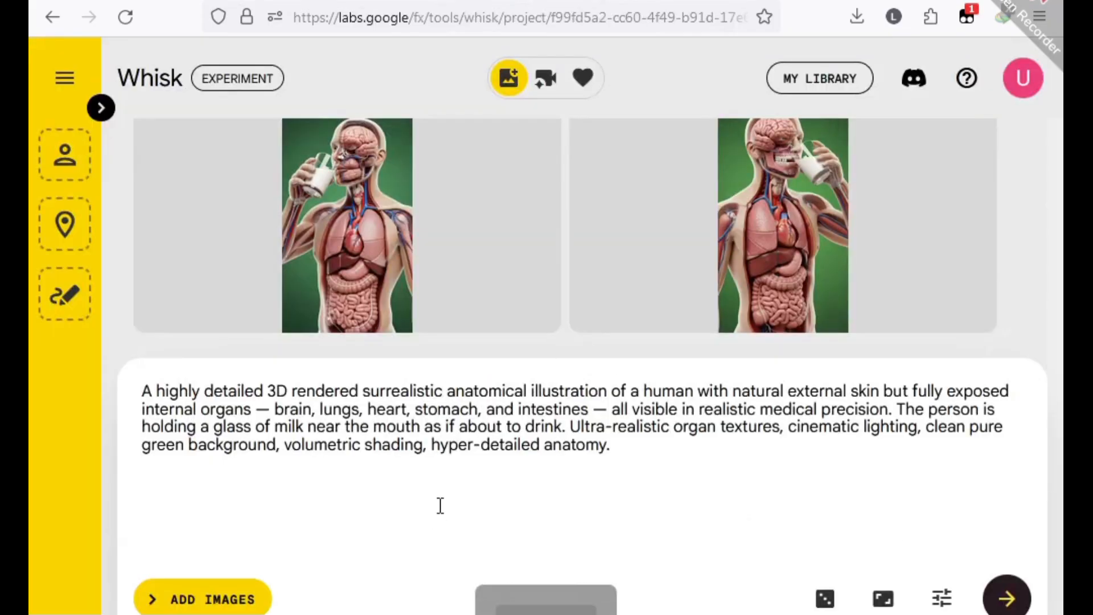
pyautogui.hotkey('ctrl', 'a')
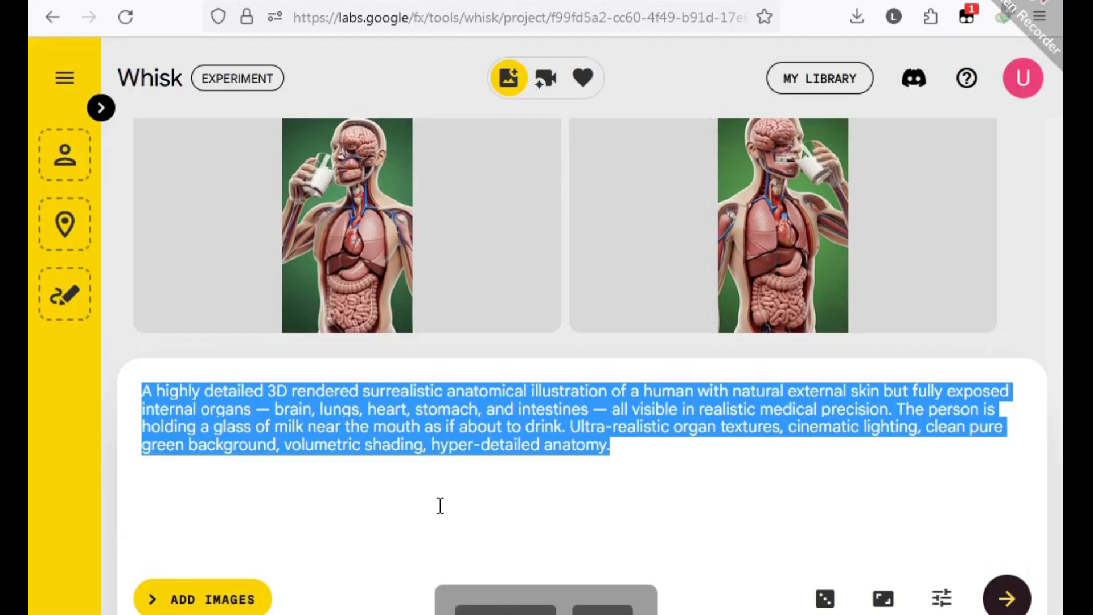
pyautogui.hotkey('ctrl', 'v')
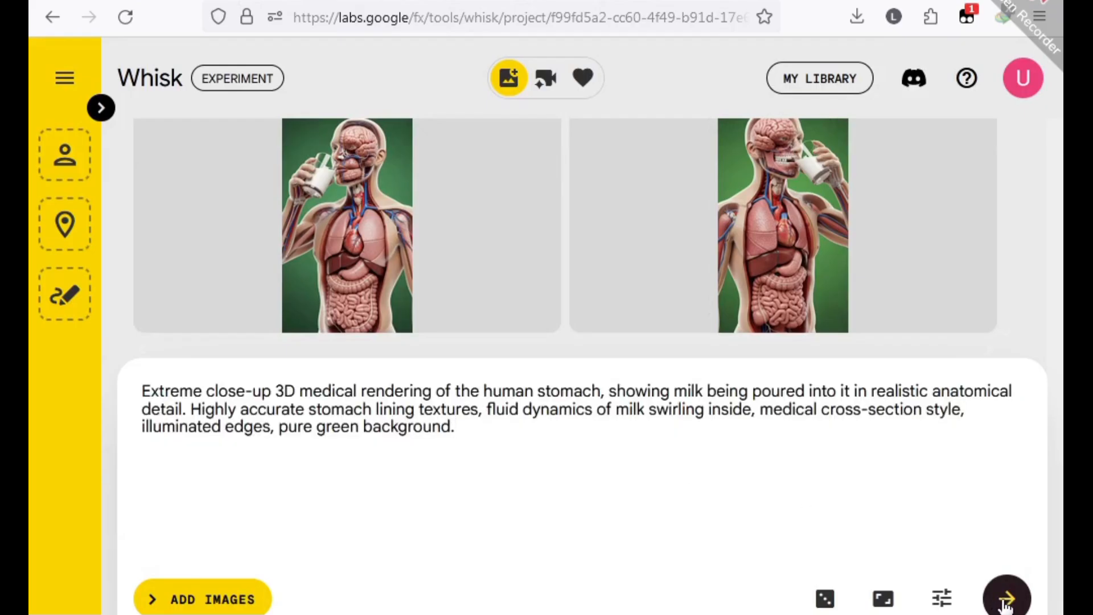
pyautogui.click(1007, 599)
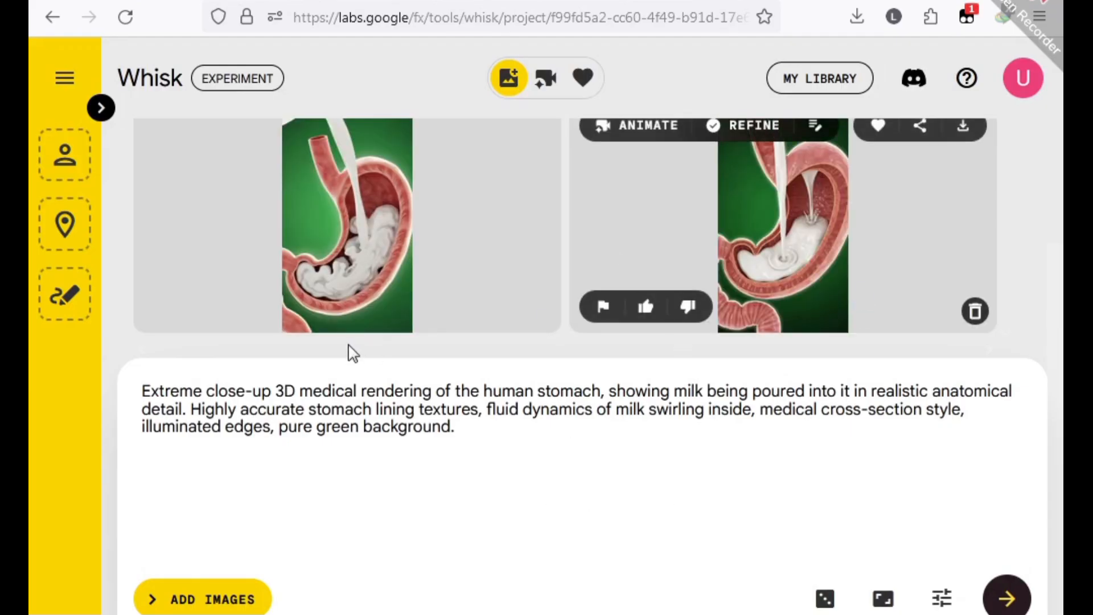
# - Download both generated stomach images and show the files in the Downloads folder
pyautogui.moveTo(503, 217)
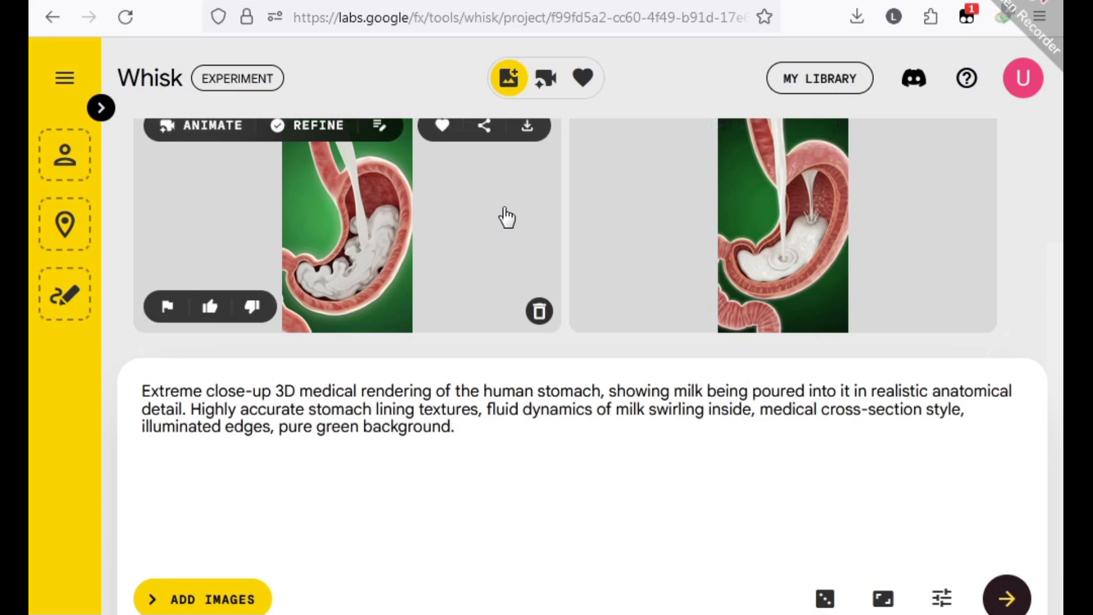
pyautogui.click(528, 132)
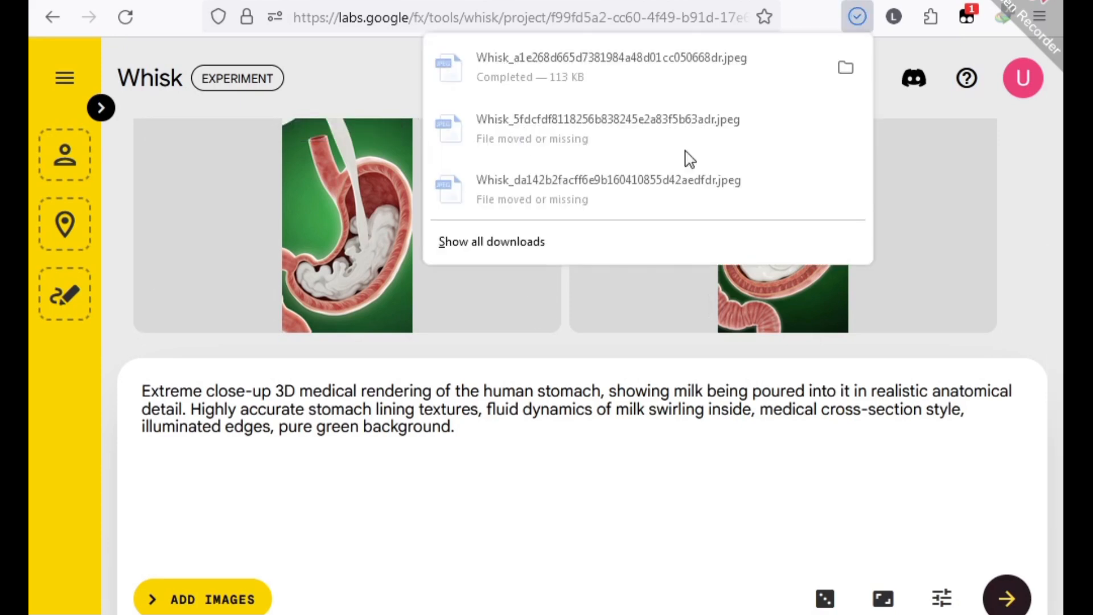
pyautogui.click(966, 137)
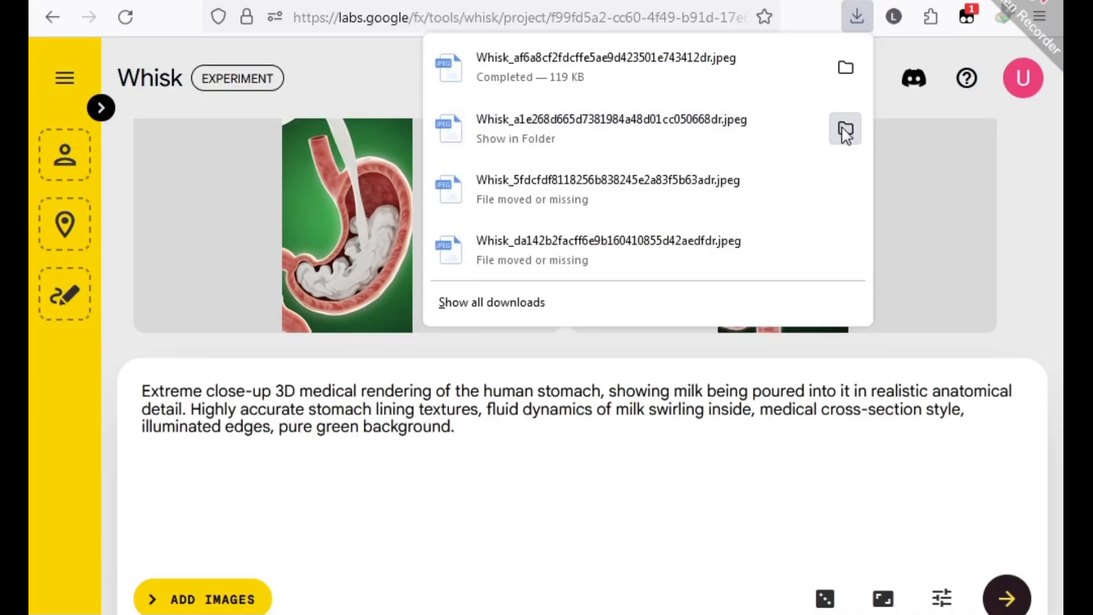
pyautogui.click(846, 131)
# - Rename the downloaded stomach image whose file name starts with Whisk_a1e268d as i2
pyautogui.rightClick(278, 370)
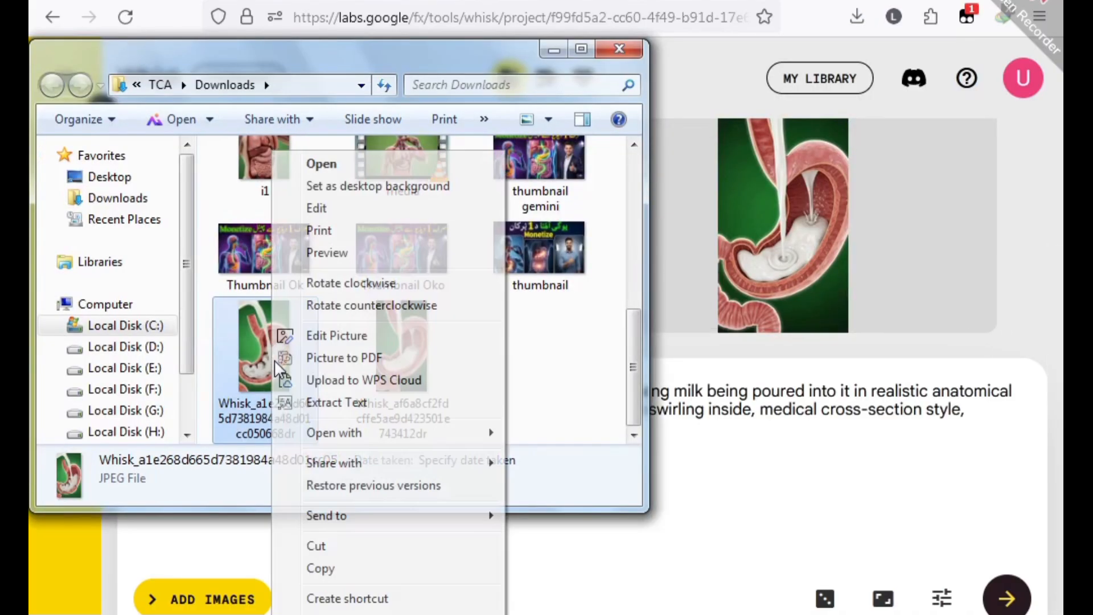
pyautogui.write('m')
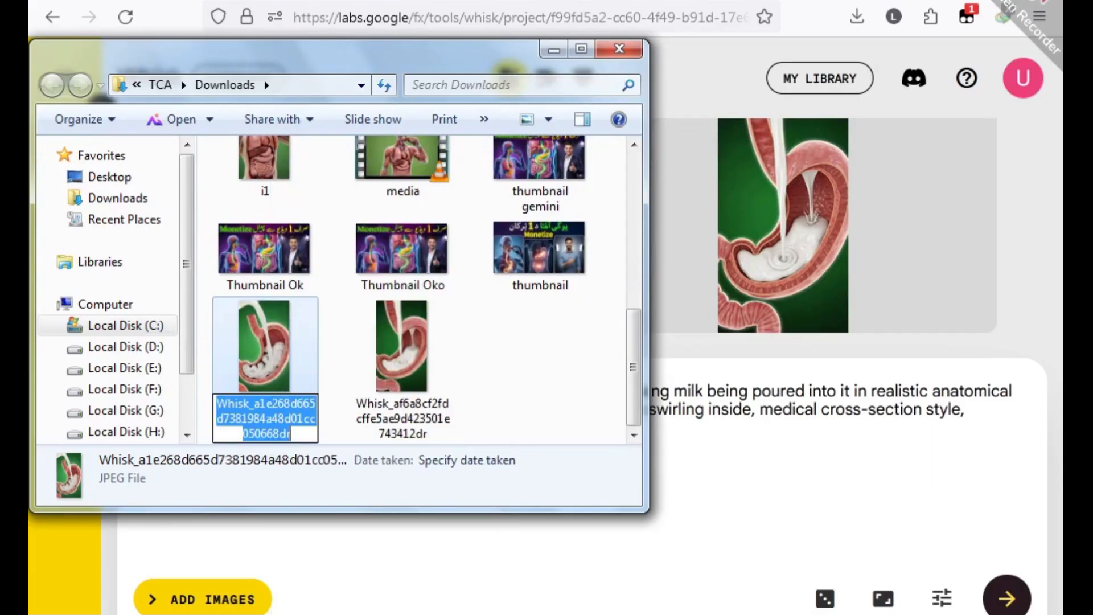
pyautogui.write('i2')
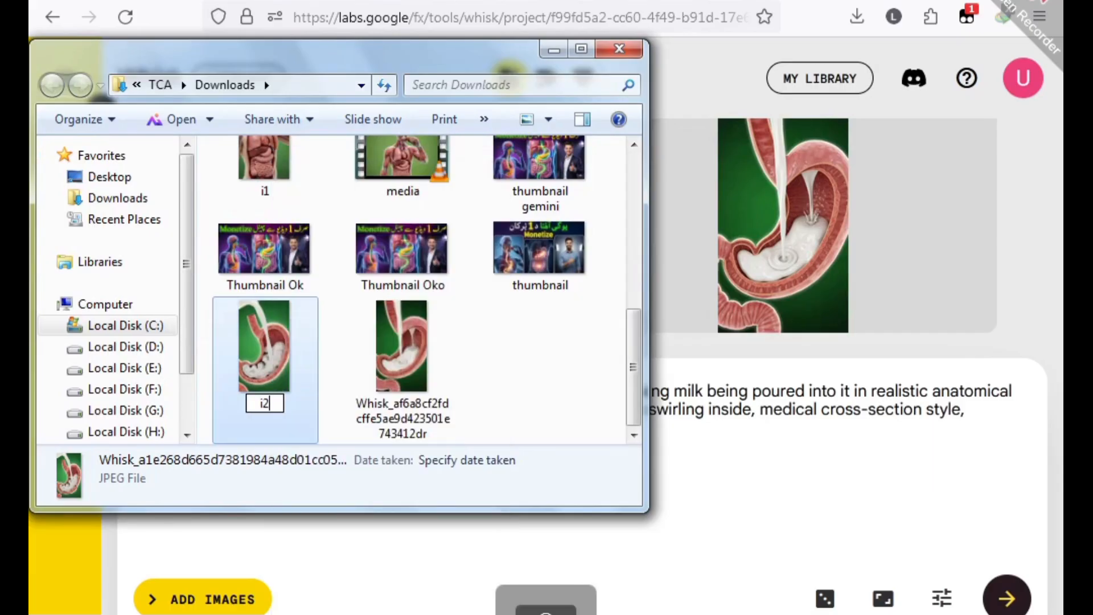
# - Rename the other downloaded stomach image, whose file name starts with Whisk_af6a8cf, as "i2." with a trailing dot
pyautogui.rightClick(403, 409)
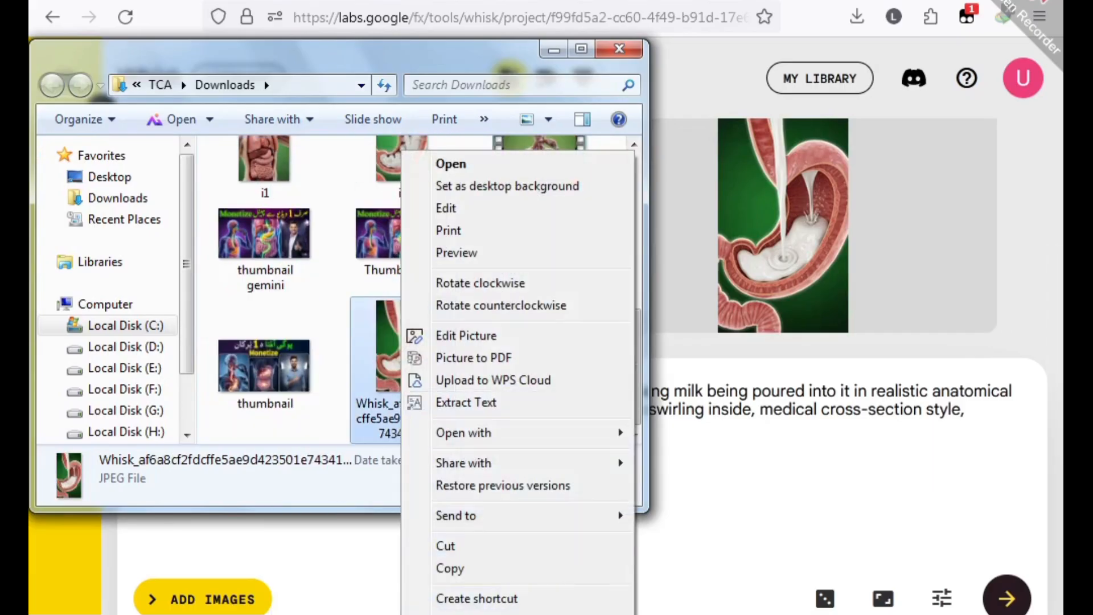
pyautogui.write('mi2')
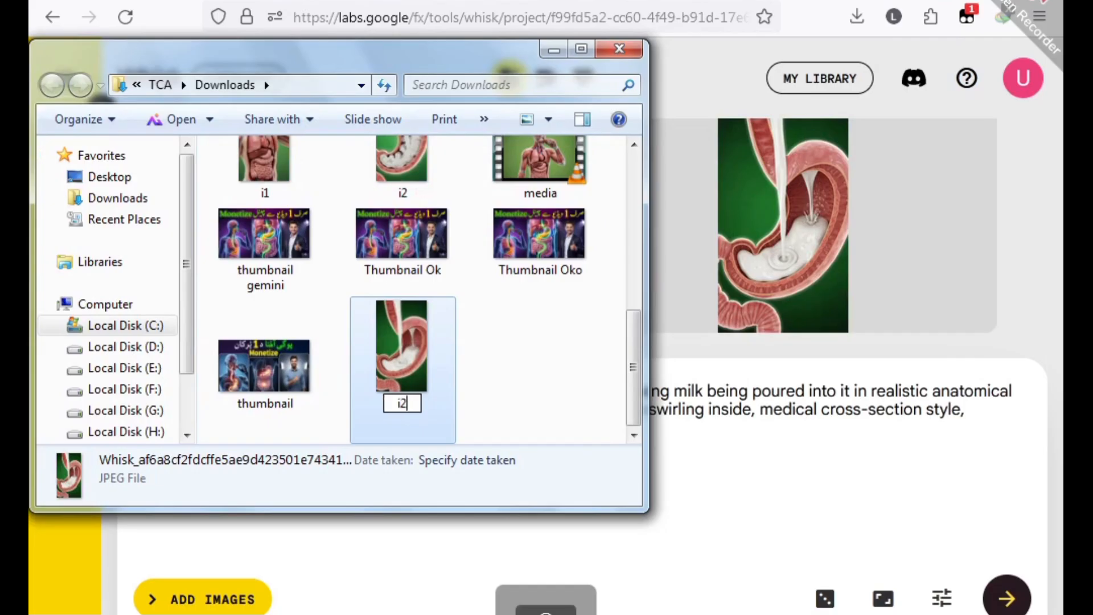
pyautogui.write('.')
pyautogui.press('Return')
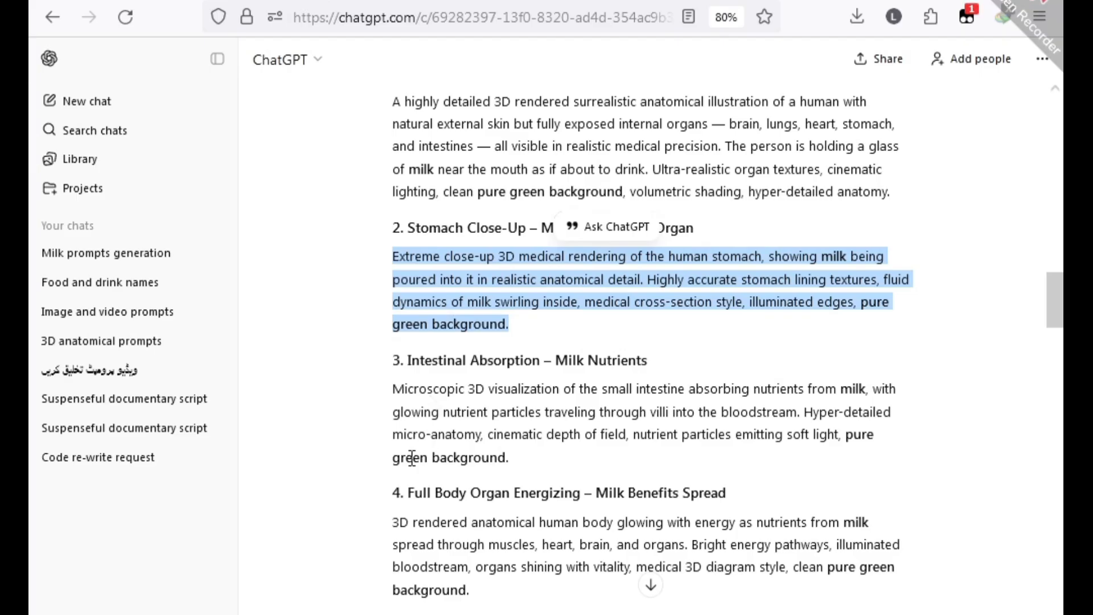
# - Copy the text of image prompt 3, "Intestinal Absorption – Milk Nutrients", from the ChatGPT reply
pyautogui.scroll(-1, 392, 410)
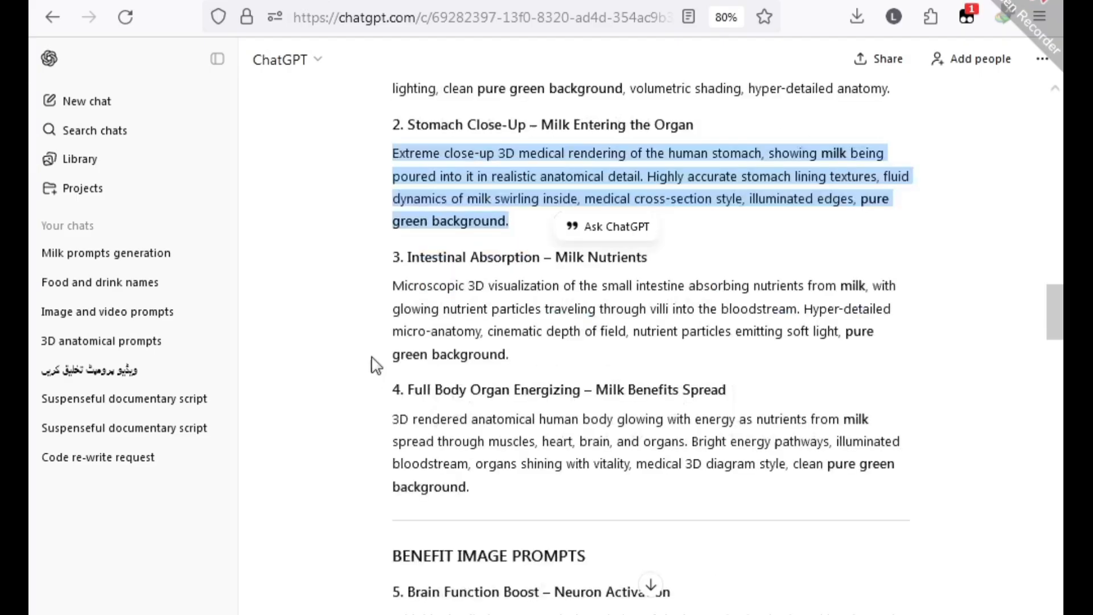
pyautogui.moveTo(384, 290); pyautogui.dragTo(526, 358)
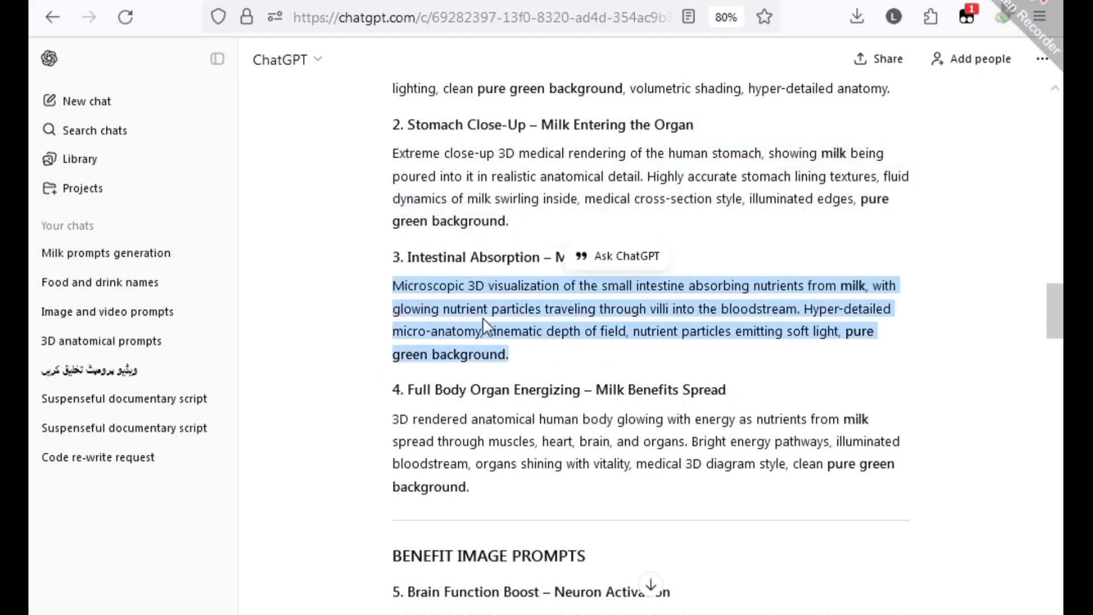
pyautogui.rightClick(482, 313)
pyautogui.click(496, 328)
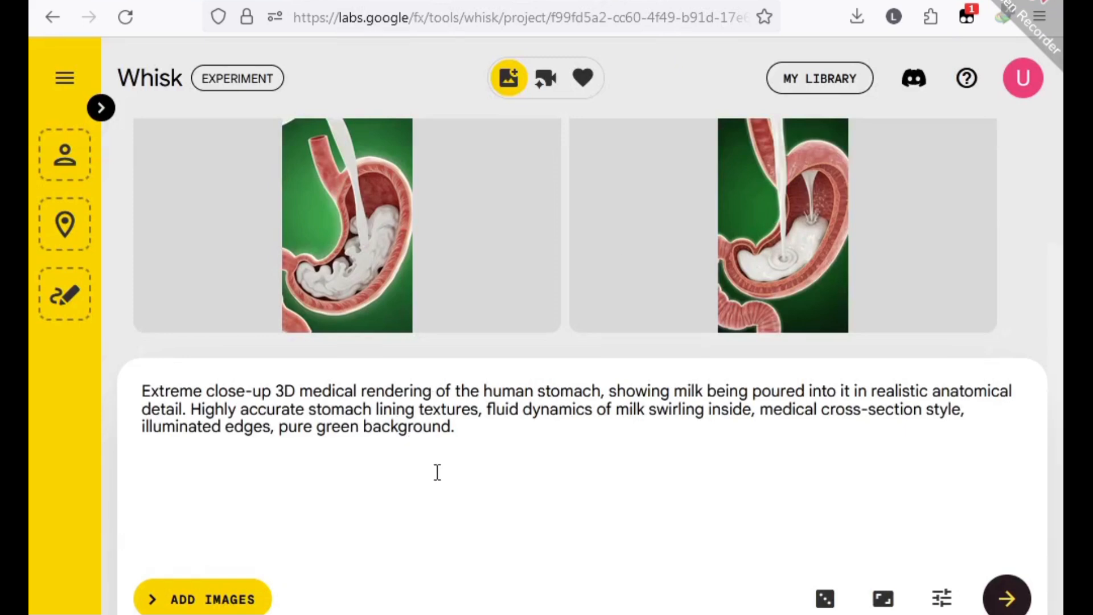
# - Replace the Whisk image description with the copied small-intestine nutrient absorption prompt and generate the images
pyautogui.hotkey('ctrl', 'a')
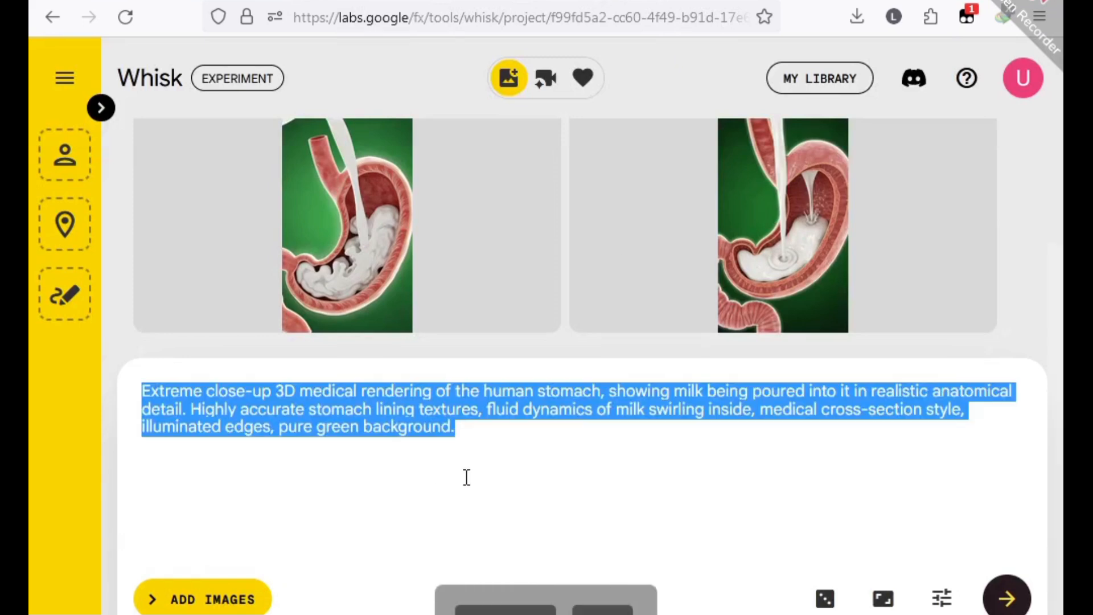
pyautogui.hotkey('ctrl', 'v')
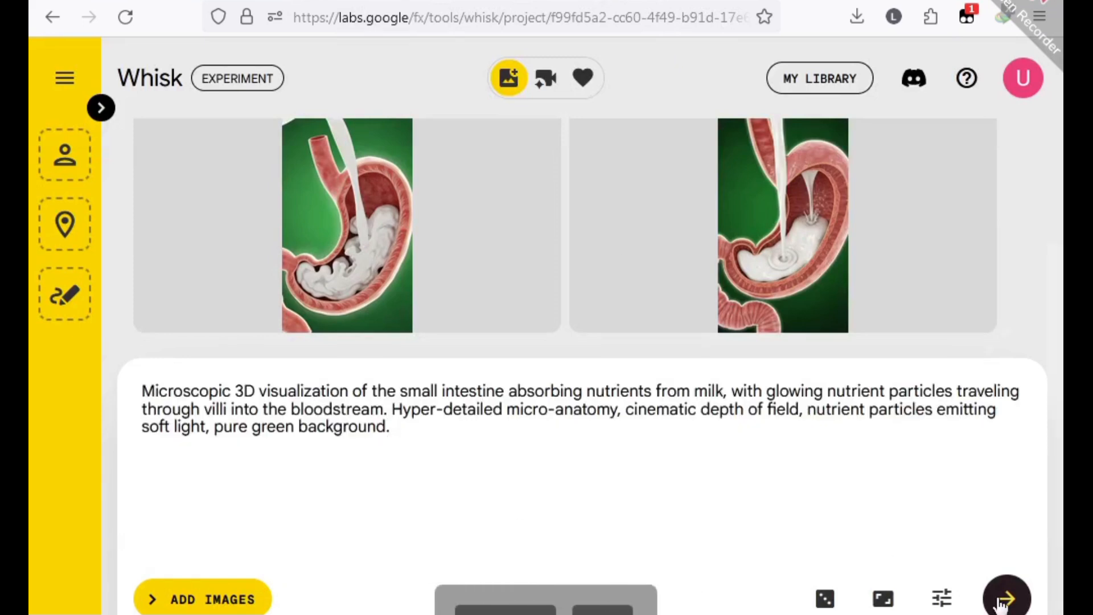
pyautogui.click(1005, 599)
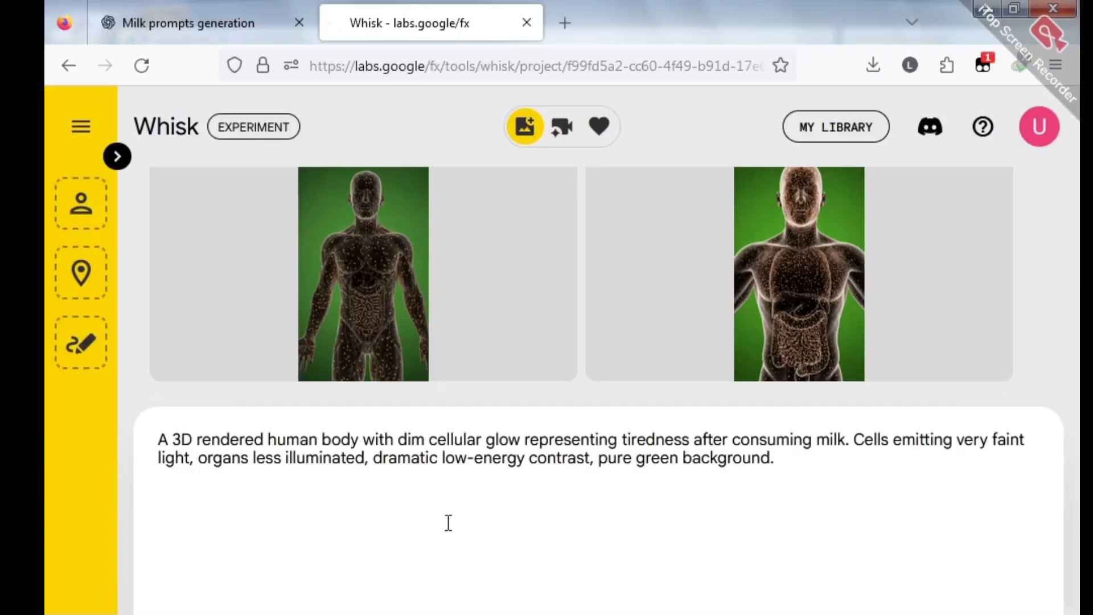
# - Open the Grok website at grok.com in a new browser tab
pyautogui.click(563, 23)
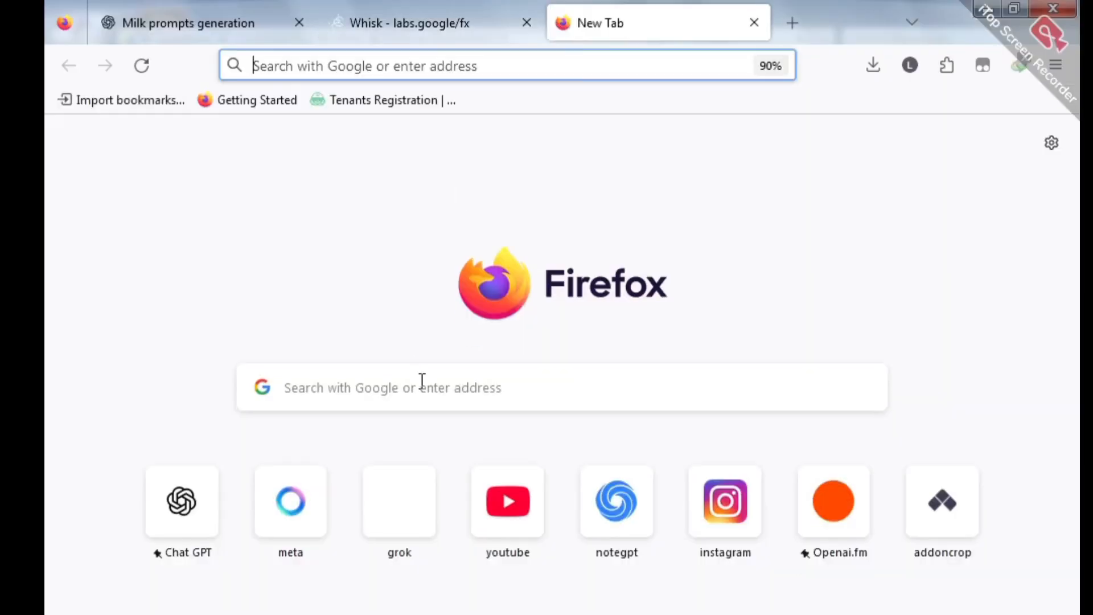
pyautogui.write('grok.com/')
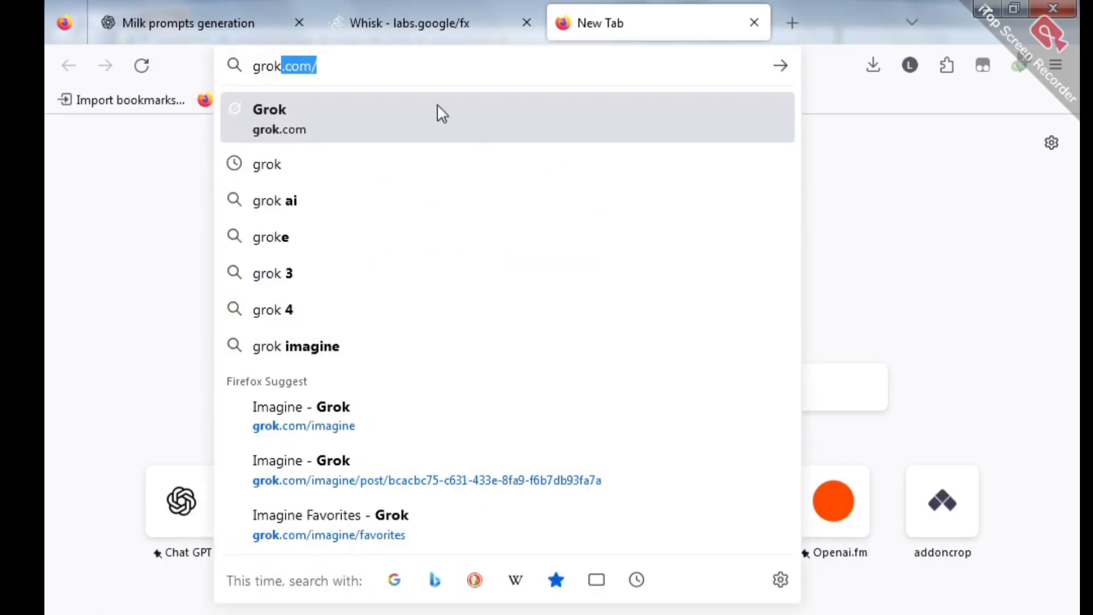
pyautogui.click(424, 77)
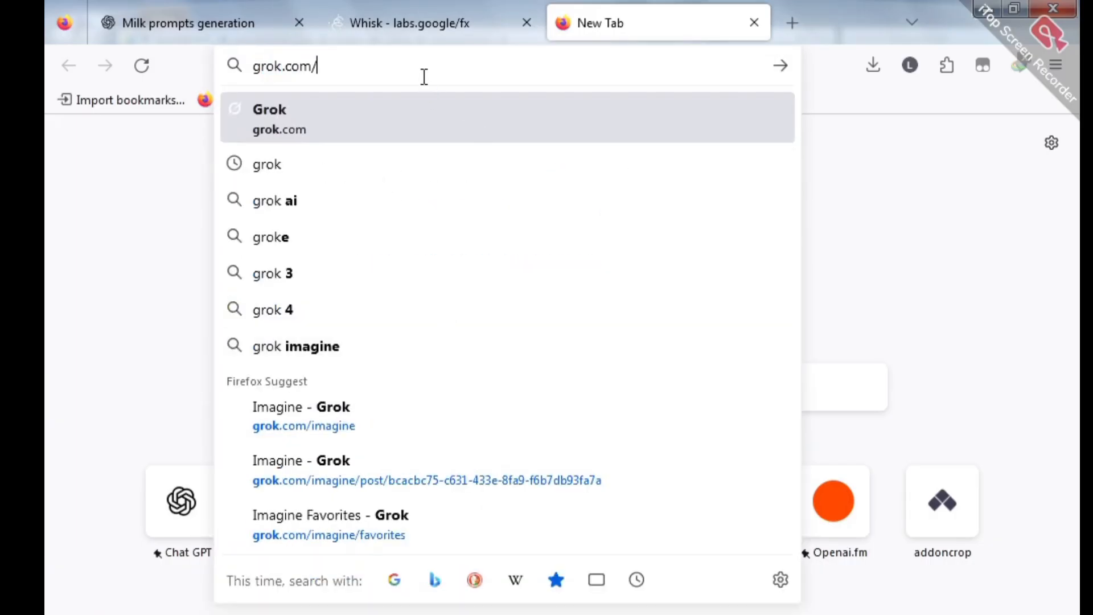
pyautogui.press('Return')
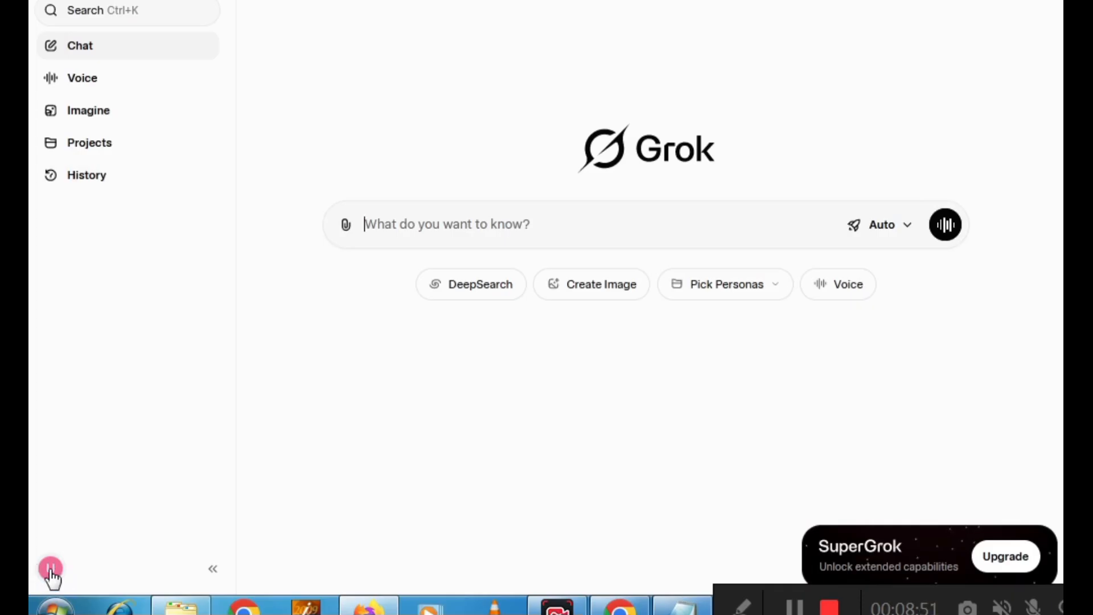
# - Open Grok's Behavior settings and examine the Enable Automatic Video Generation option
pyautogui.click(51, 569)
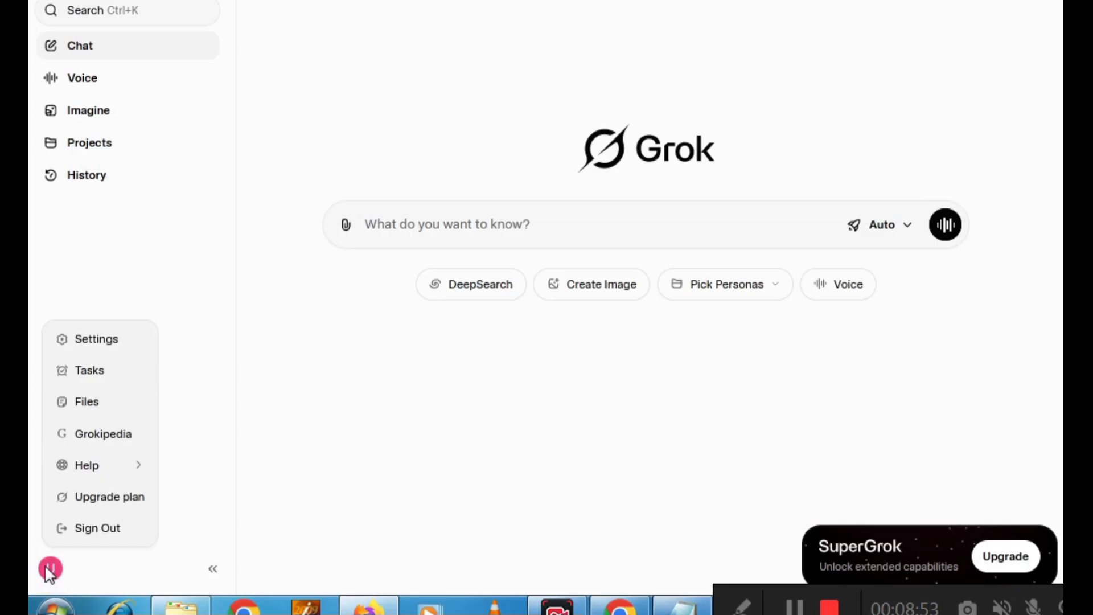
pyautogui.click(105, 344)
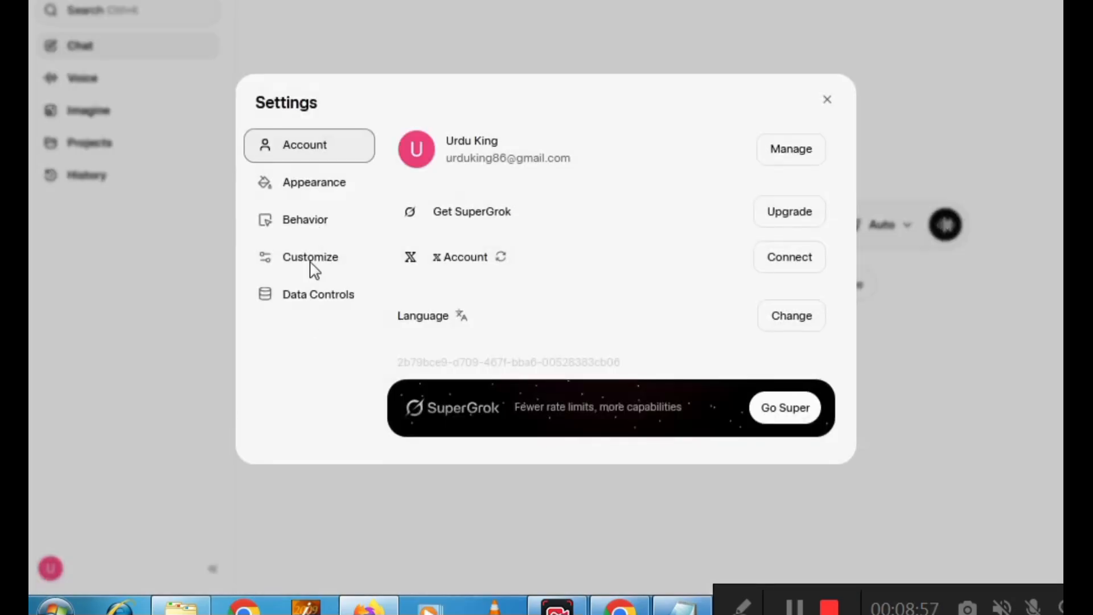
pyautogui.click(308, 228)
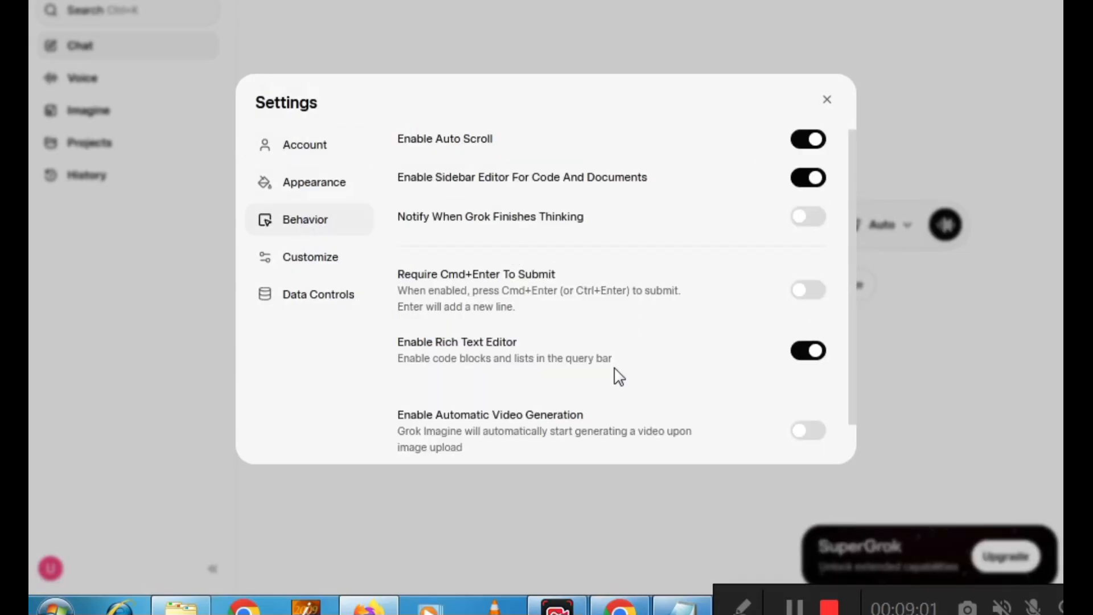
pyautogui.scroll(-1, 618, 377)
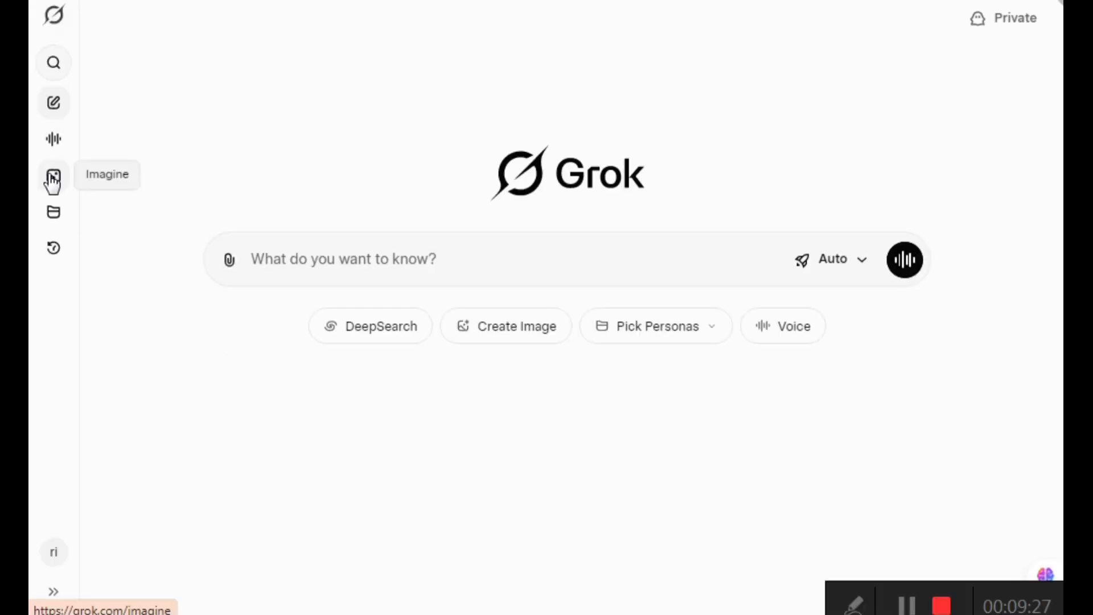
# - Open Grok's Imagine page and set the video aspect ratio to 2:3
pyautogui.click(51, 177)
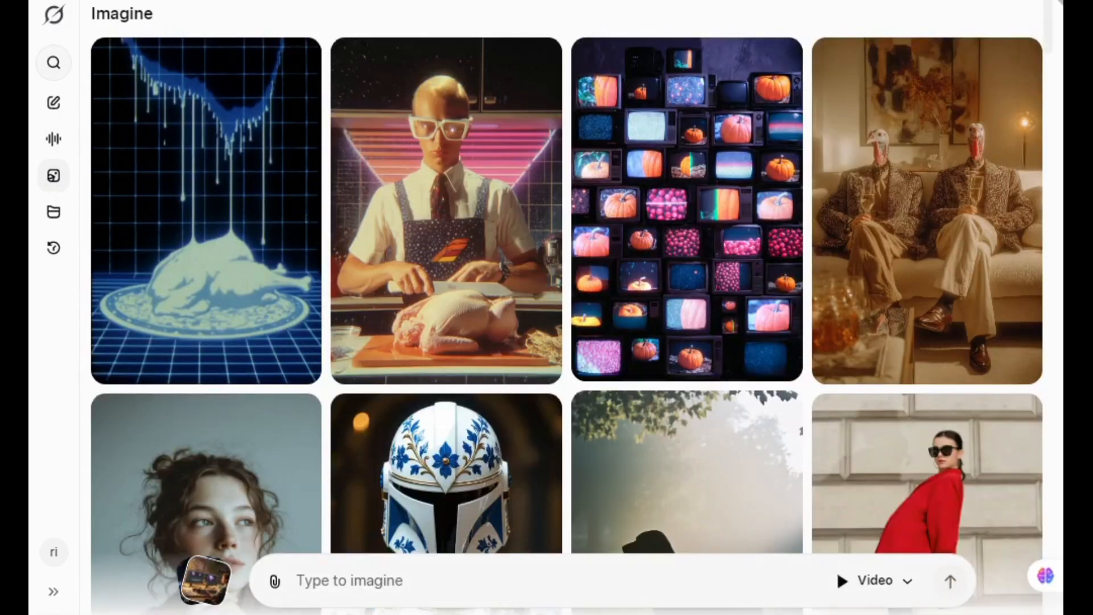
pyautogui.click(908, 587)
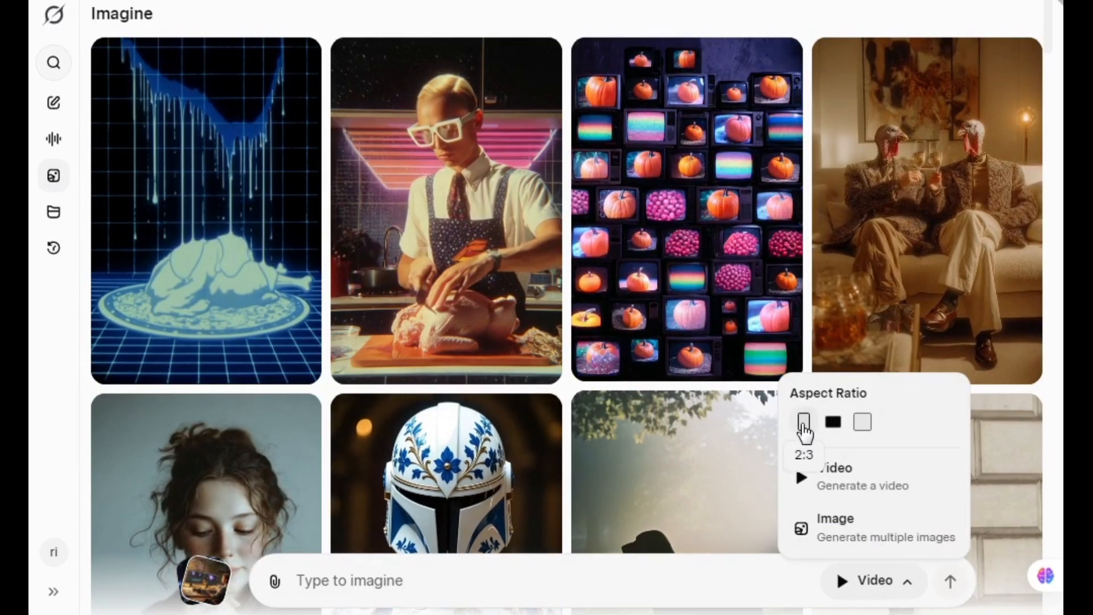
pyautogui.click(803, 425)
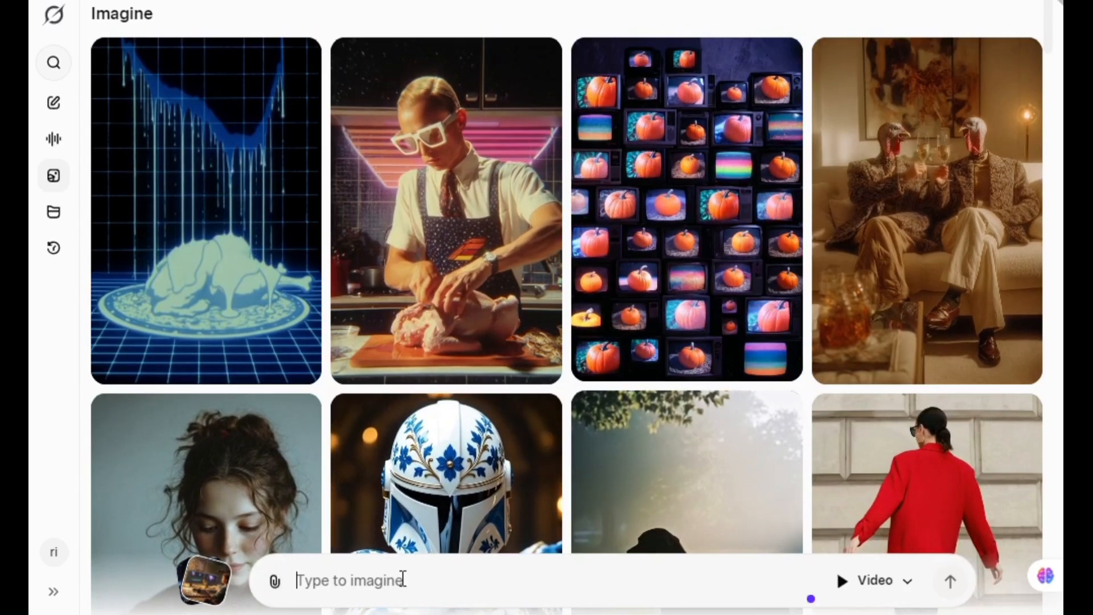
# - Upload the image file i1 of the anatomical figure drinking milk to Grok Imagine
pyautogui.click(274, 583)
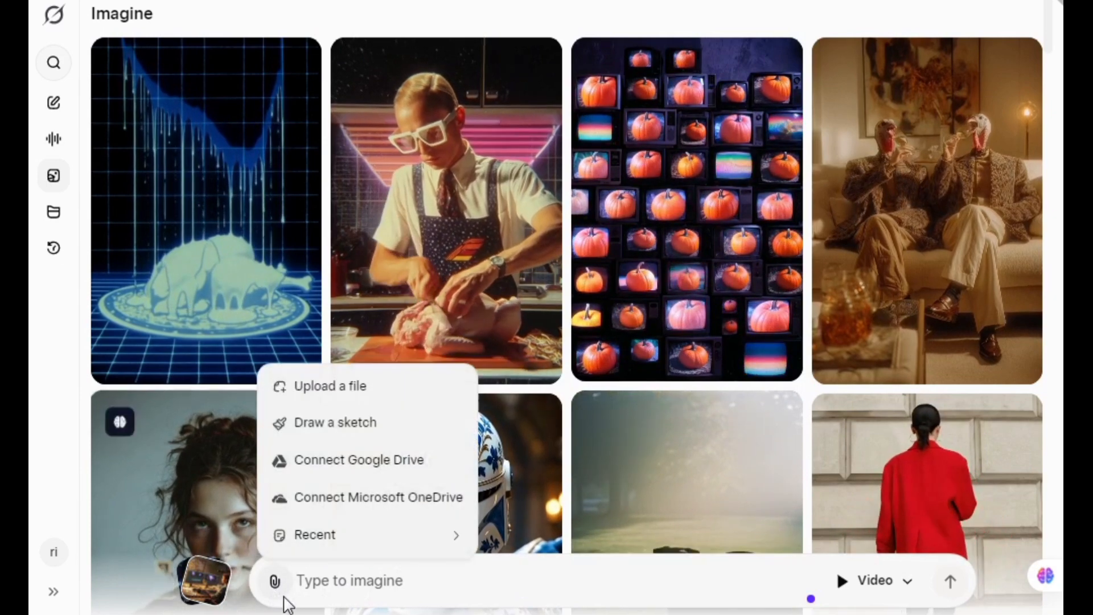
pyautogui.click(375, 392)
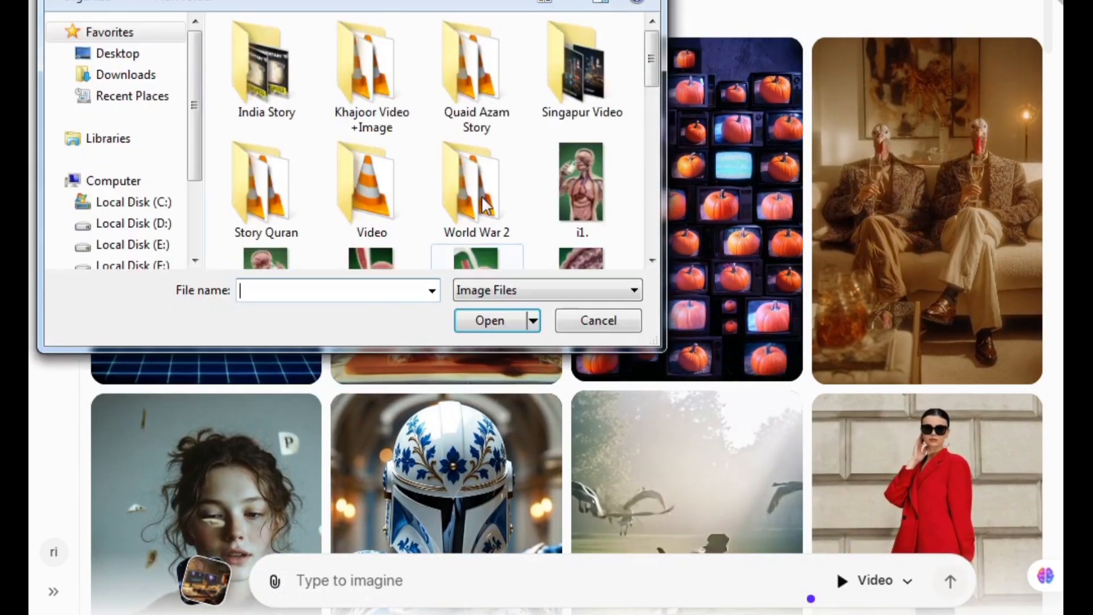
pyautogui.scroll(-1, 567, 182)
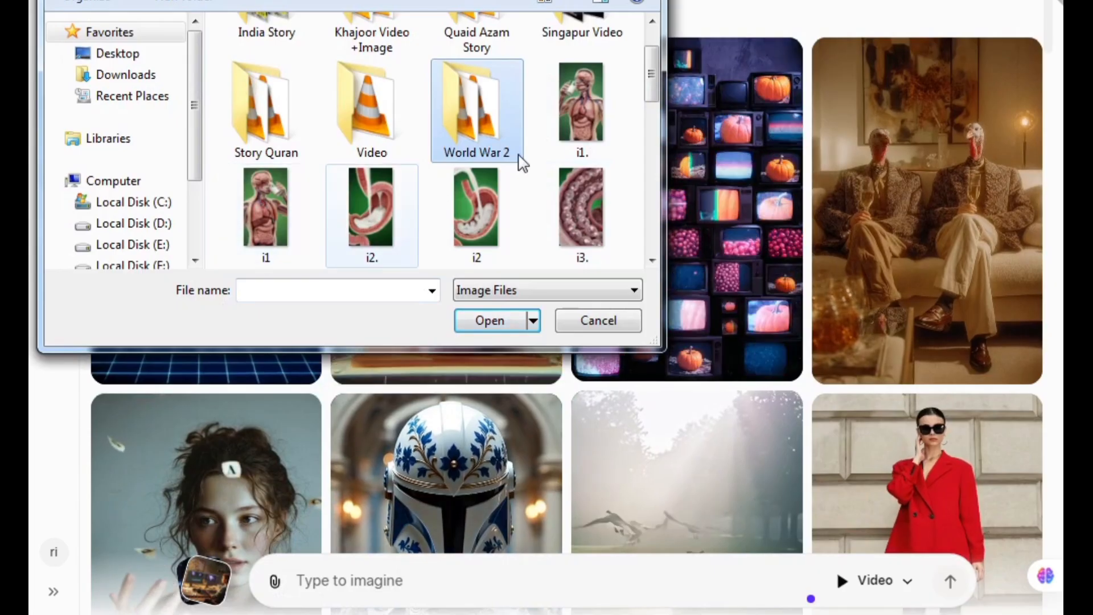
pyautogui.click(271, 221)
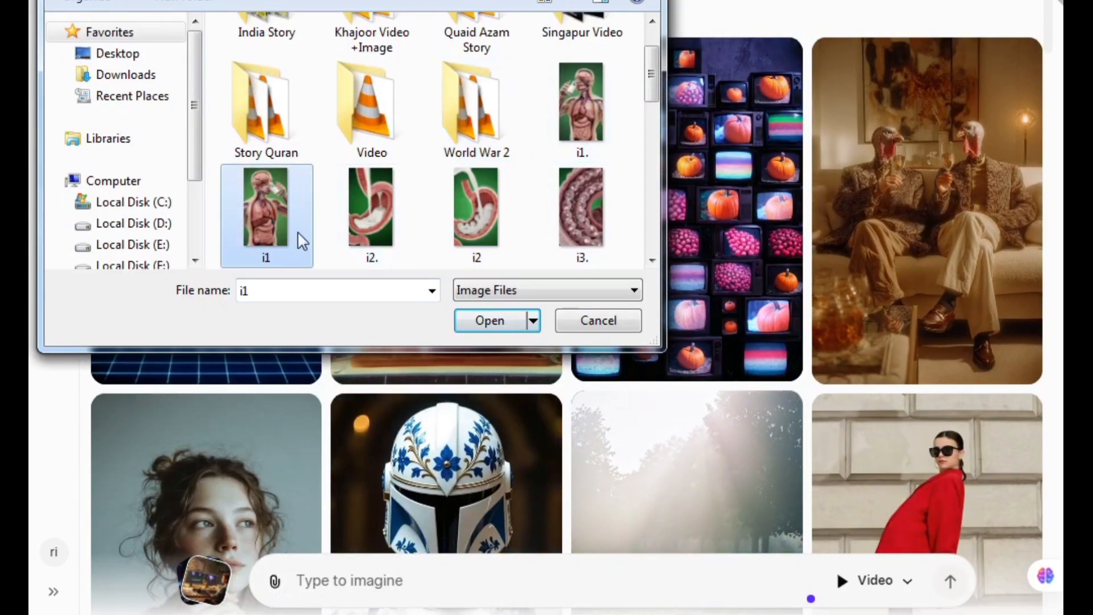
pyautogui.click(481, 320)
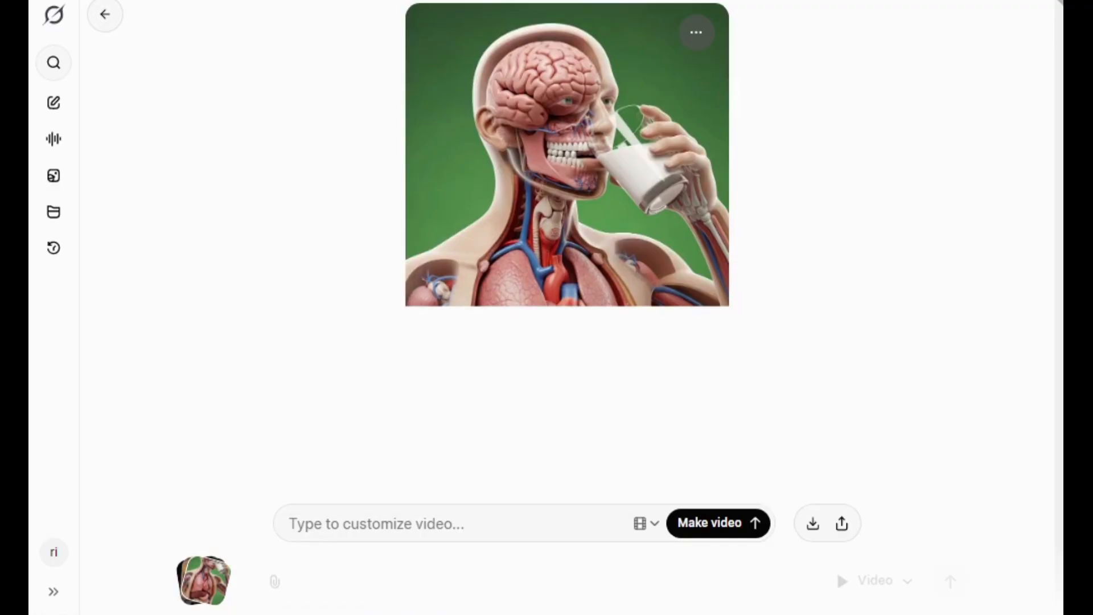
# - Switch to ChatGPT and copy the text of video prompt 1, "Full Body Exposure – Drinking Milk (5–10 sec)"
pyautogui.hotkey('alt', 'Tab')
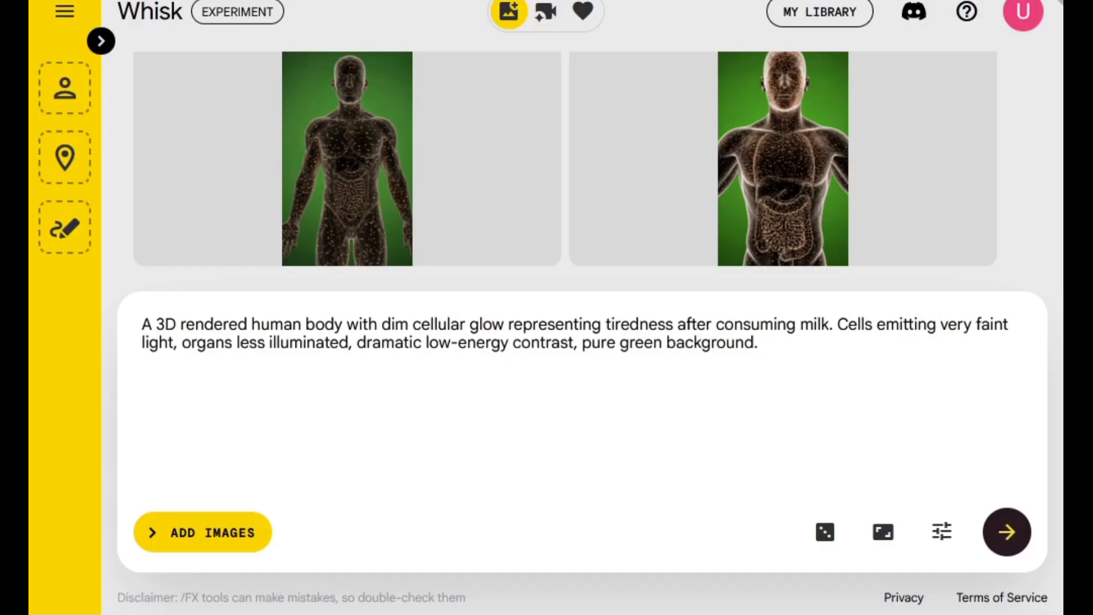
pyautogui.hotkey('alt', 'Tab')
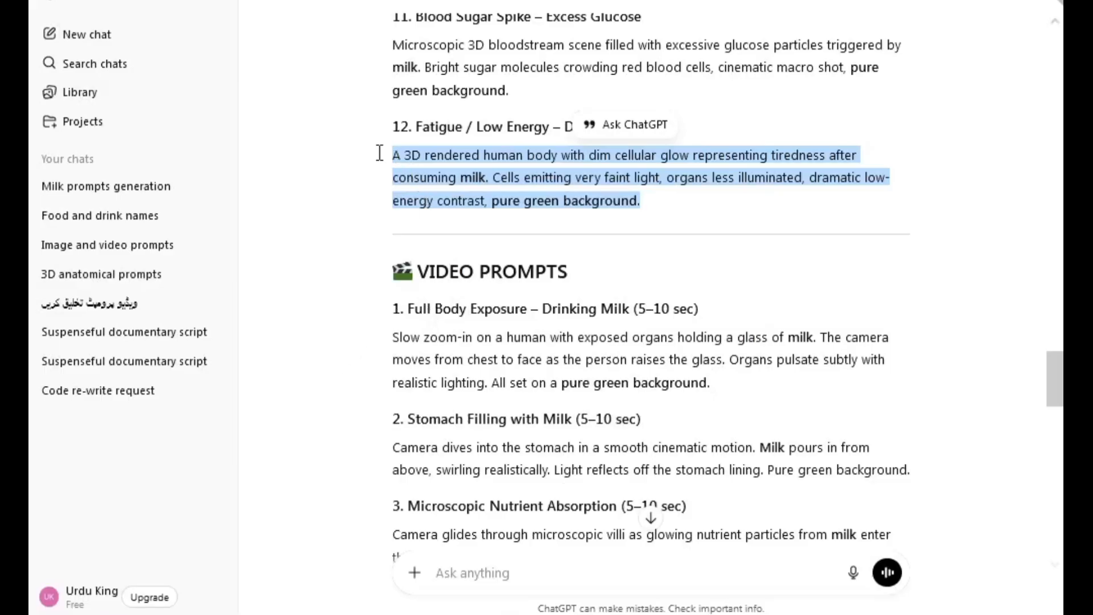
pyautogui.click(544, 150)
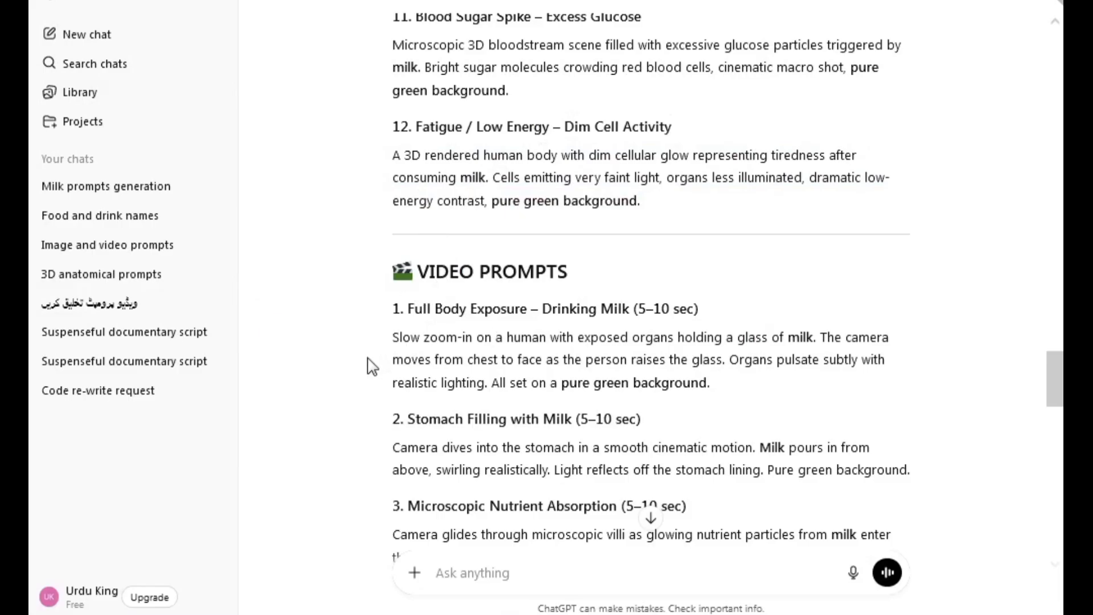
pyautogui.scroll(-4, 387, 284)
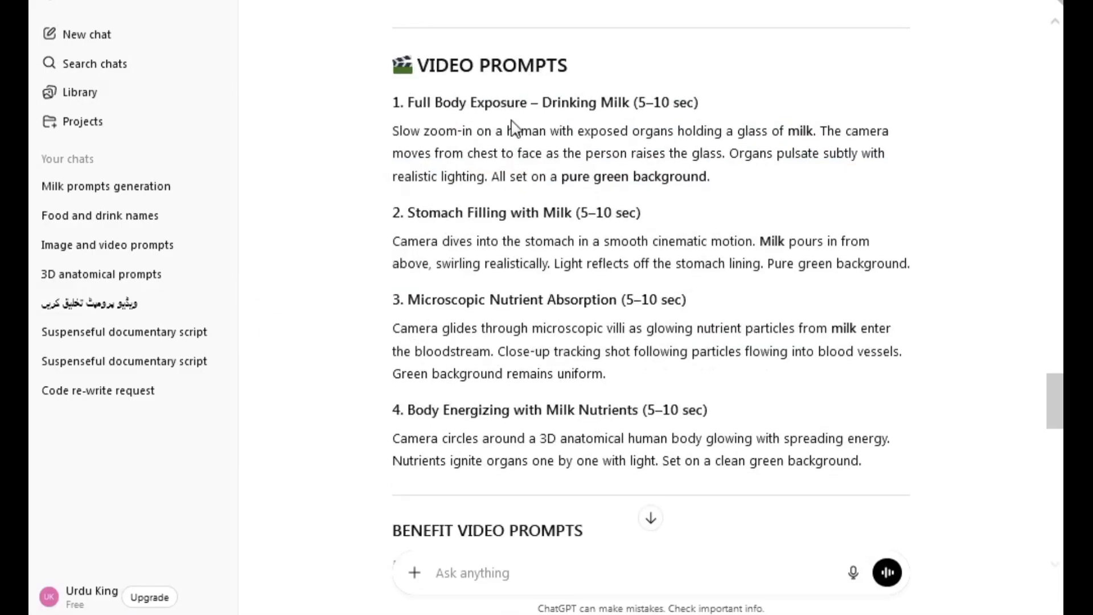
pyautogui.moveTo(383, 133); pyautogui.dragTo(730, 180)
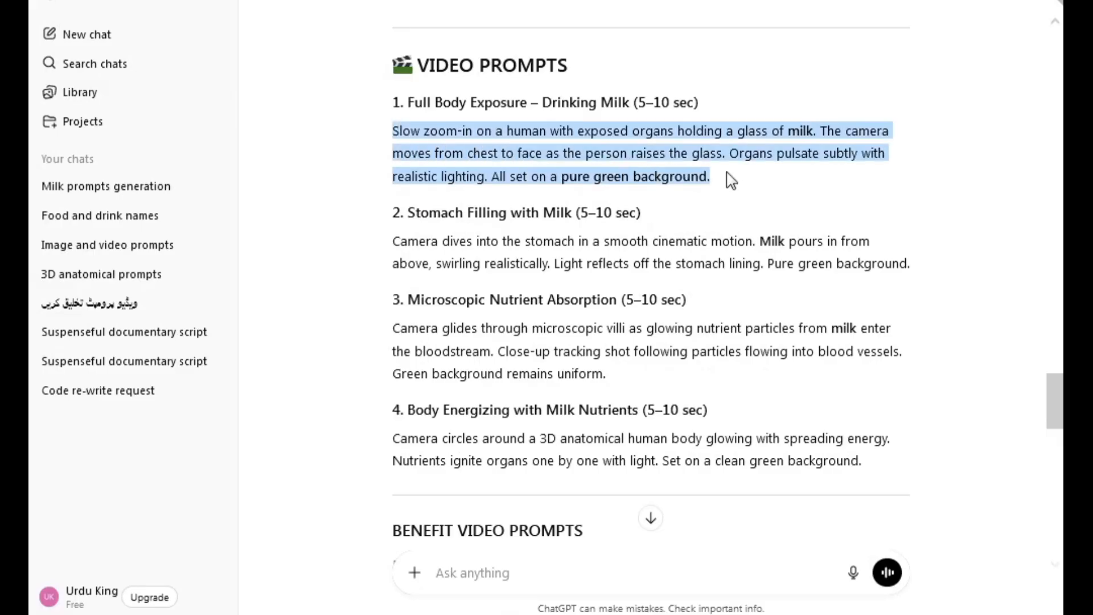
pyautogui.rightClick(613, 146)
pyautogui.click(656, 158)
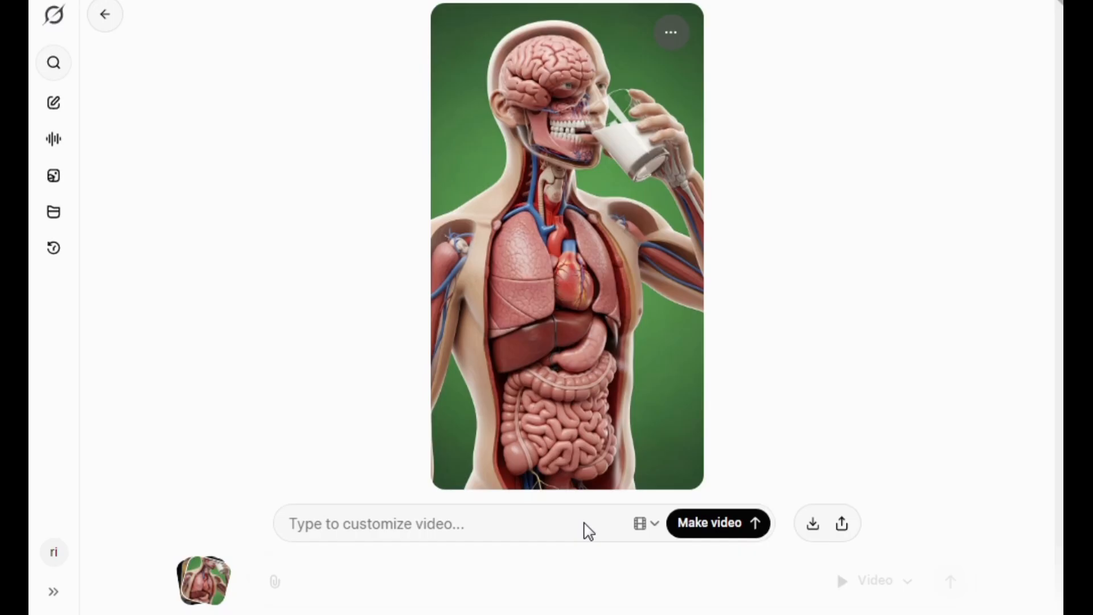
# - In Grok, paste the copied prompt as the video customization for the uploaded image, generate the video and pause its preview
pyautogui.rightClick(377, 530)
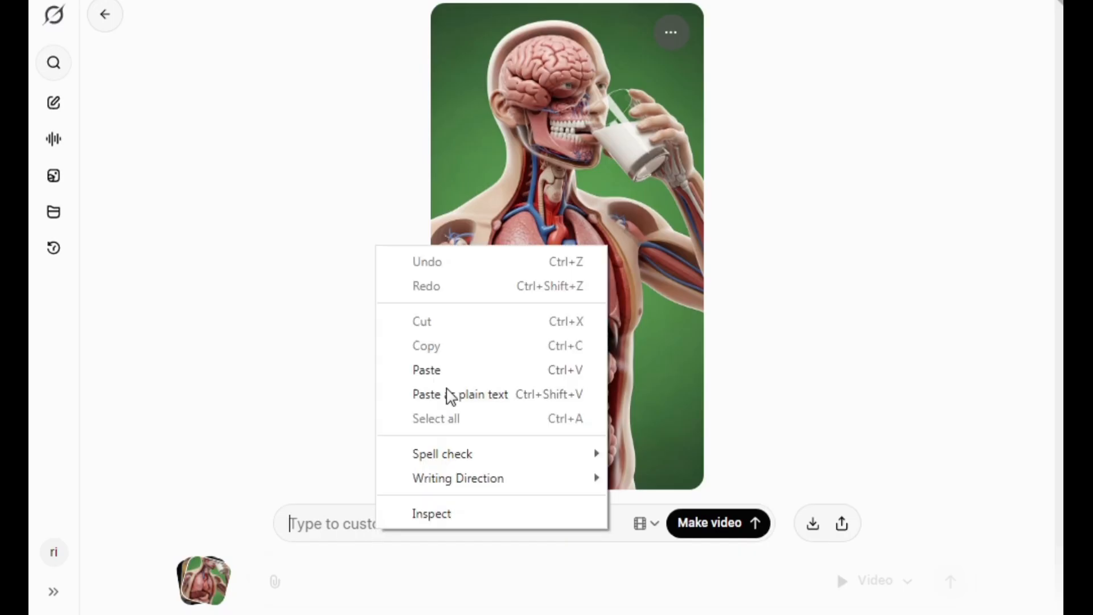
pyautogui.click(451, 369)
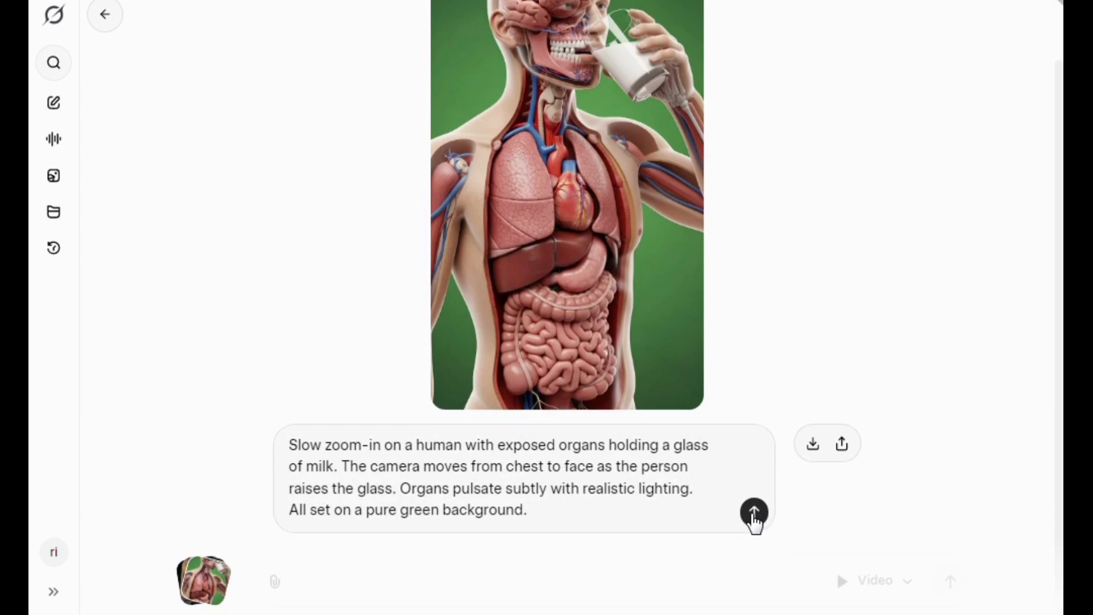
pyautogui.click(755, 514)
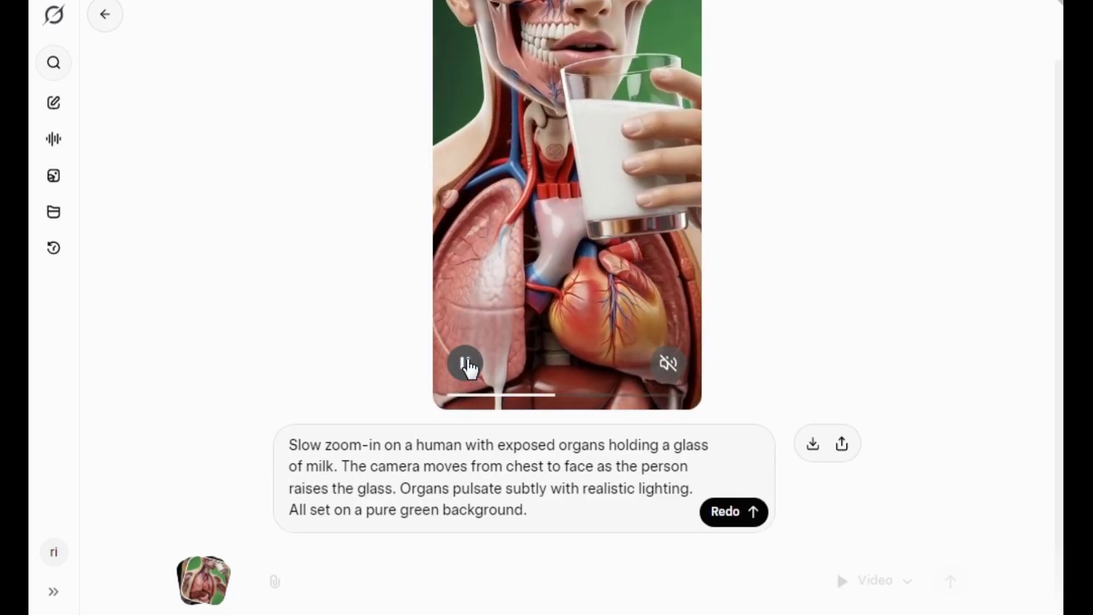
pyautogui.click(467, 366)
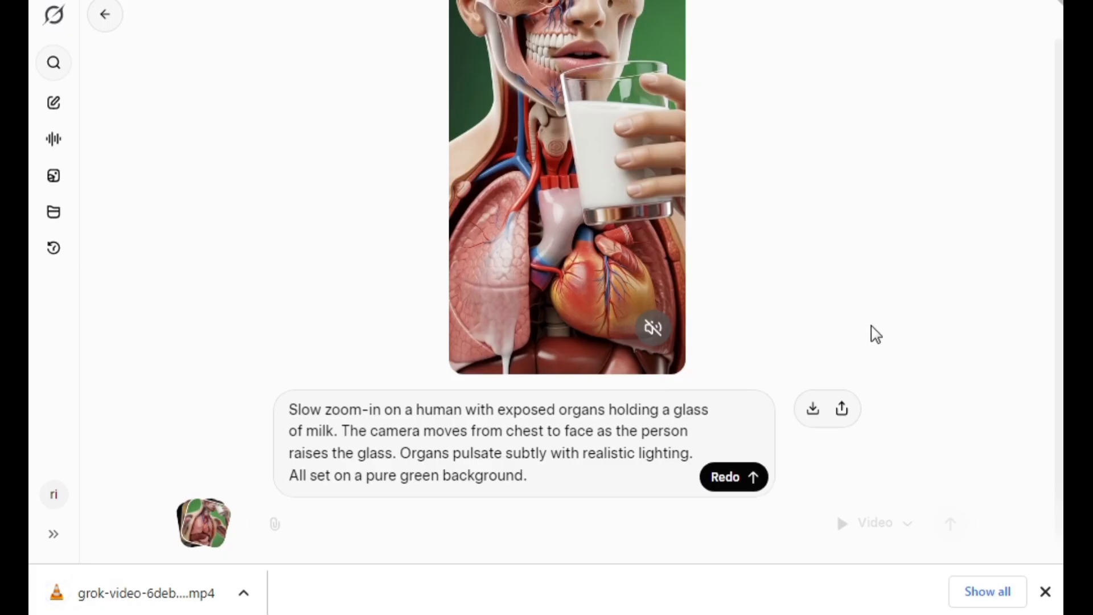
# - Show the downloaded grok-video MP4 in its folder and rename it as v1
pyautogui.click(137, 605)
pyautogui.click(243, 595)
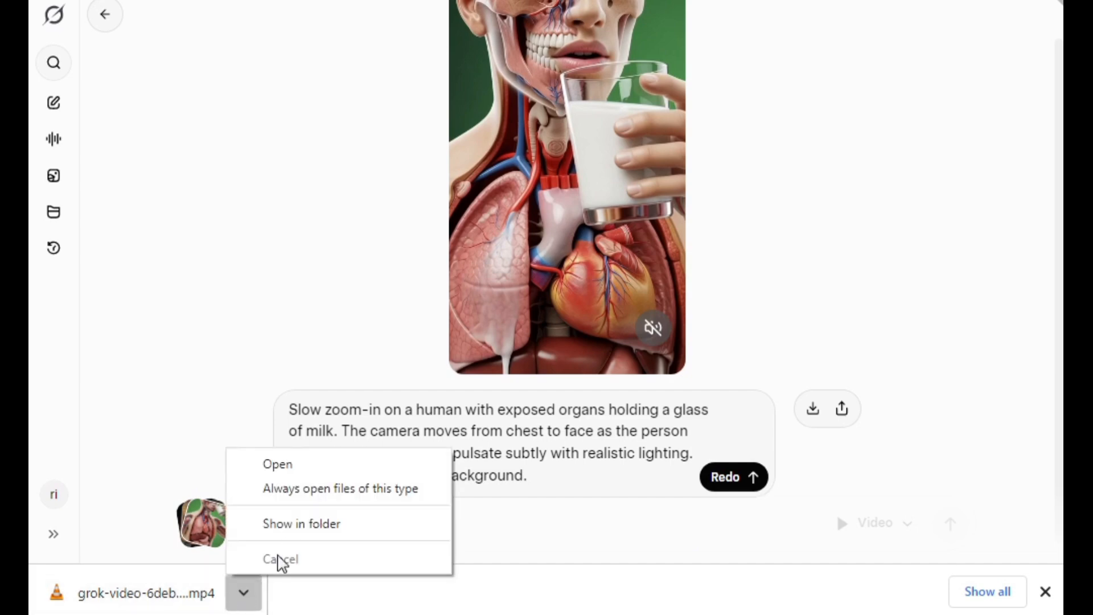
pyautogui.click(289, 522)
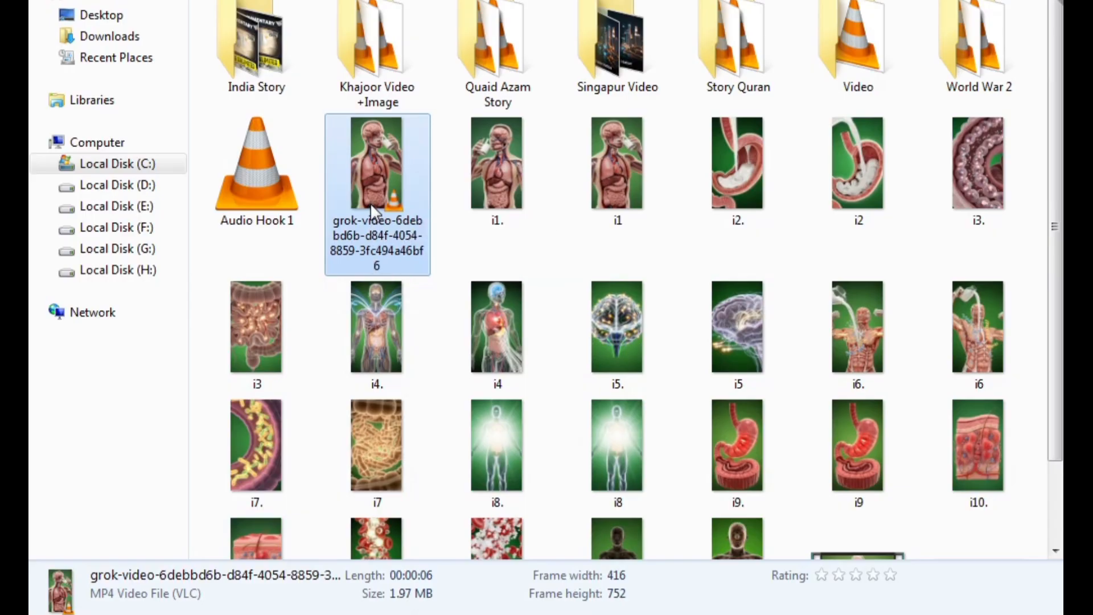
pyautogui.rightClick(371, 206)
pyautogui.click(439, 577)
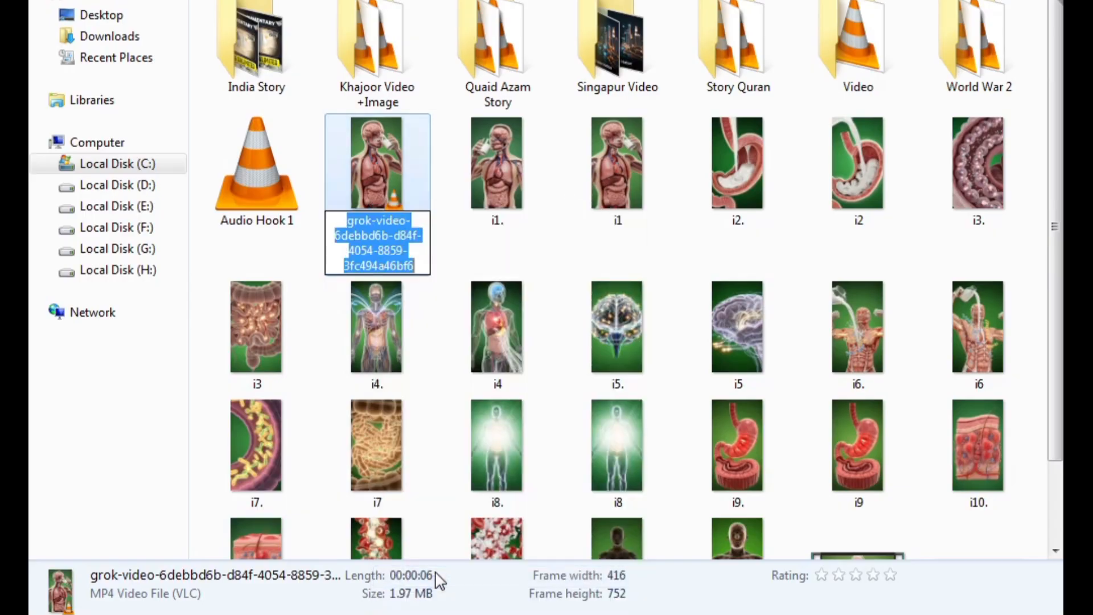
pyautogui.write('v1')
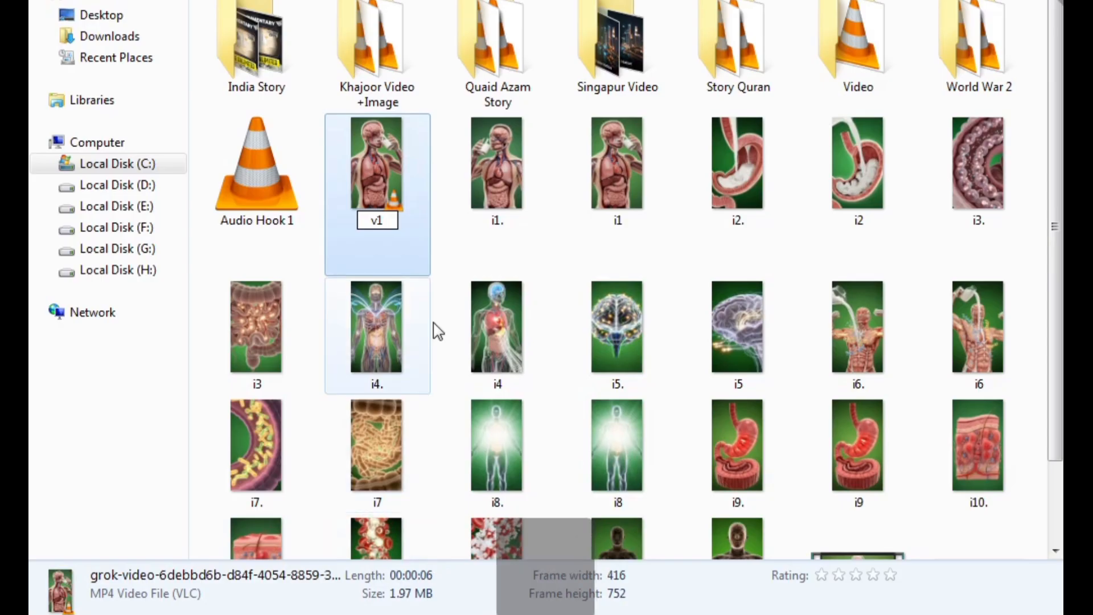
pyautogui.click(465, 262)
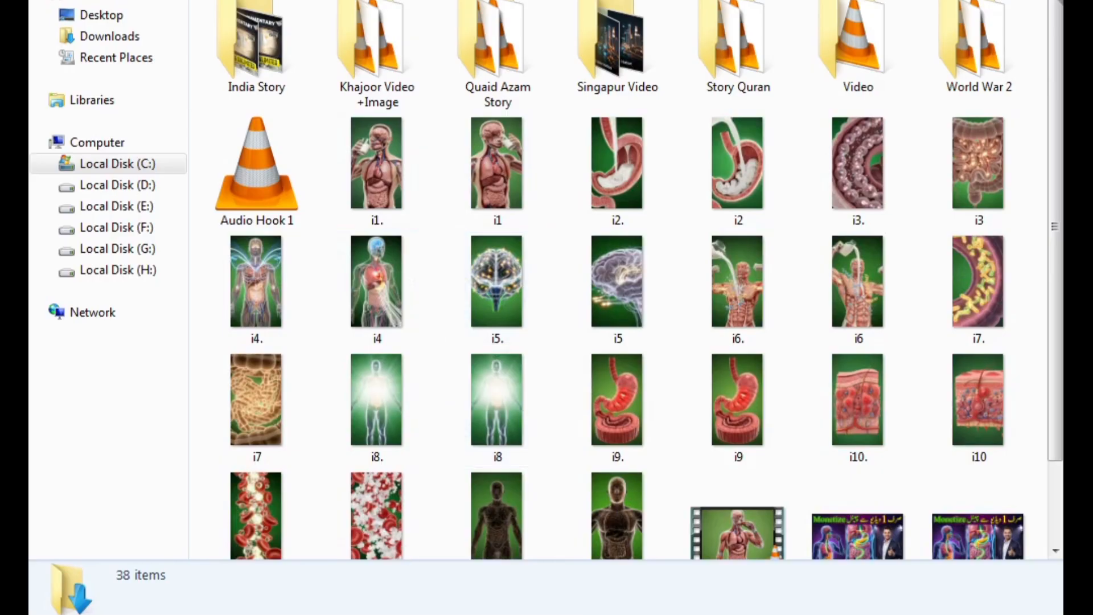
# - Return to Grok Imagine and upload the image file i2 of the stomach filling with milk
pyautogui.click(632, 612)
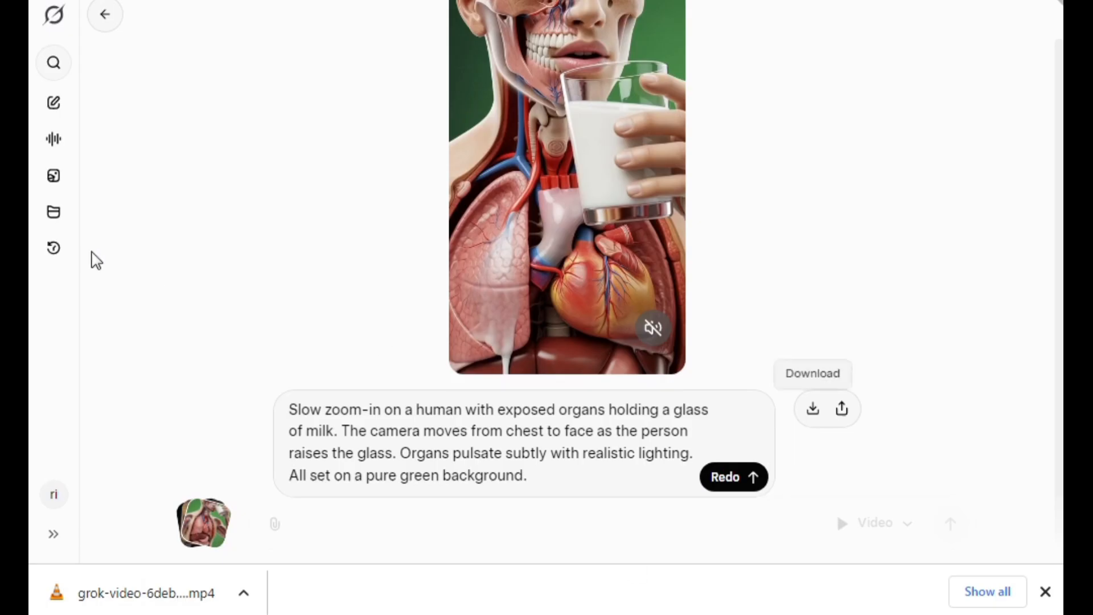
pyautogui.click(66, 178)
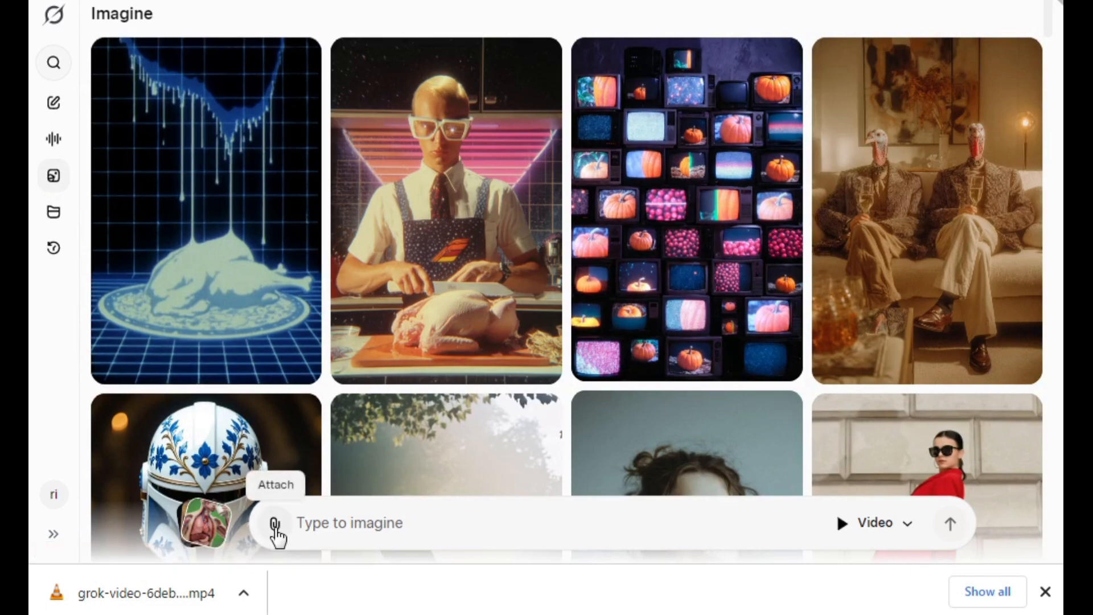
pyautogui.click(275, 524)
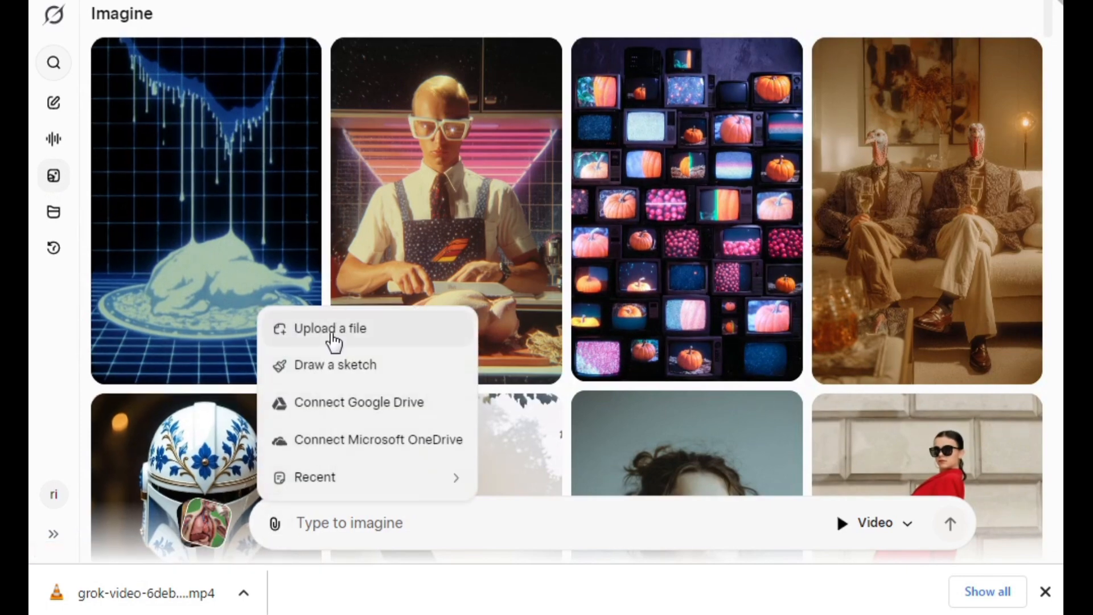
pyautogui.click(333, 335)
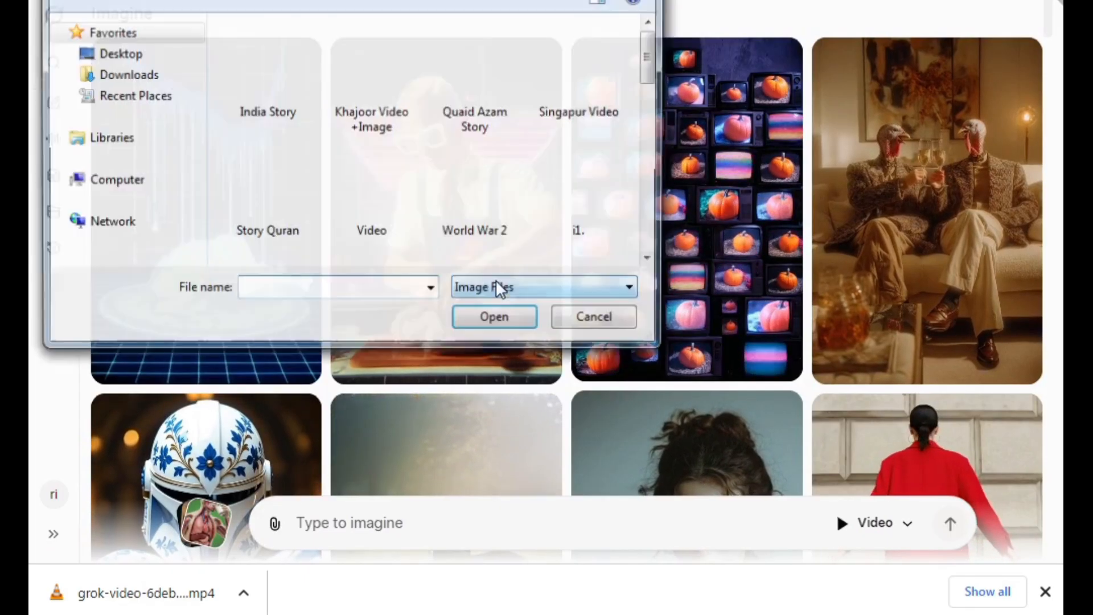
pyautogui.click(541, 228)
pyautogui.scroll(-1, 541, 227)
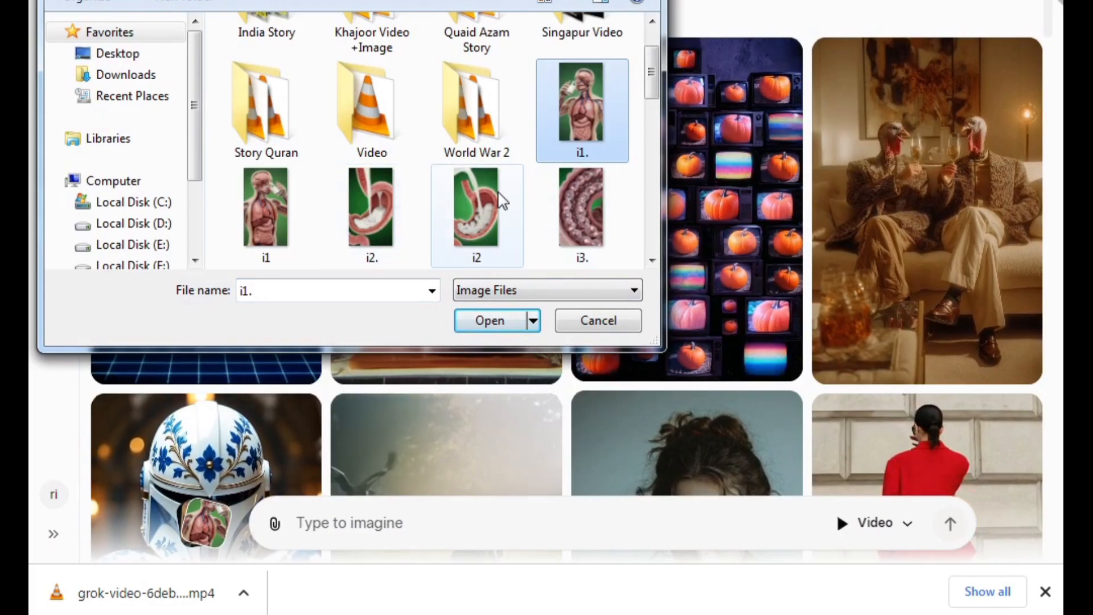
pyautogui.click(459, 207)
pyautogui.click(491, 319)
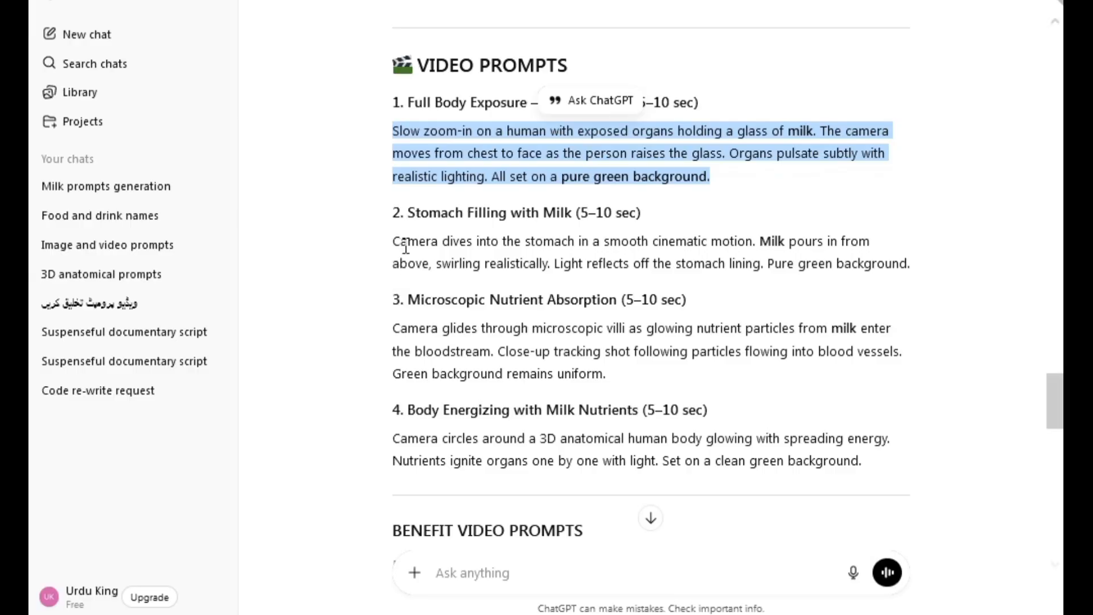
# - In ChatGPT, copy the text of video prompt 2, "Stomach Filling with Milk (5–10 sec)"
pyautogui.moveTo(406, 247); pyautogui.dragTo(593, 260)
pyautogui.moveTo(708, 259); pyautogui.dragTo(927, 287)
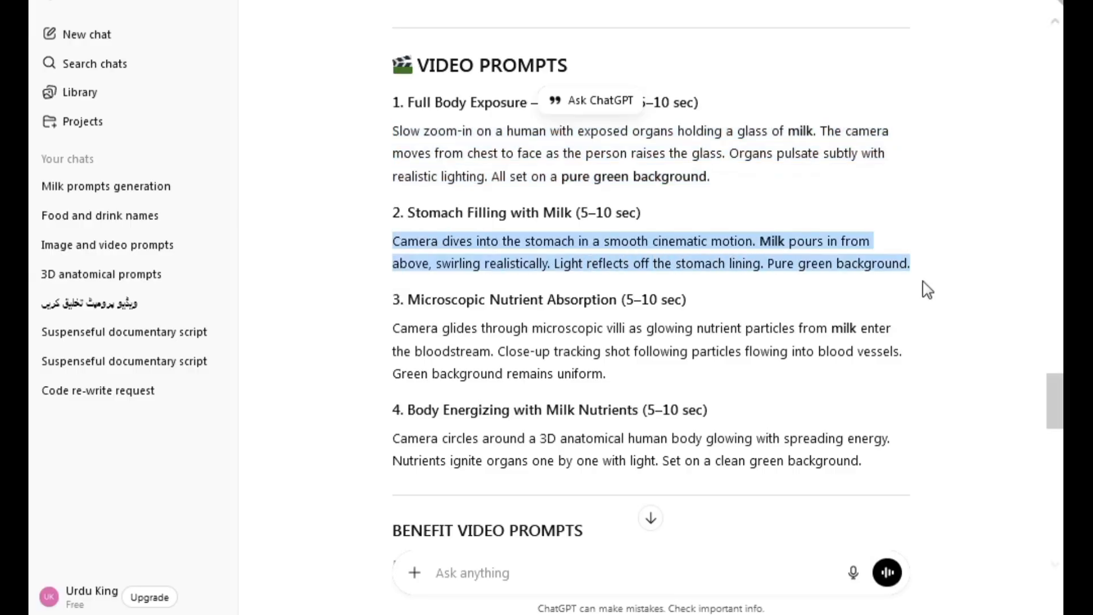
pyautogui.rightClick(799, 243)
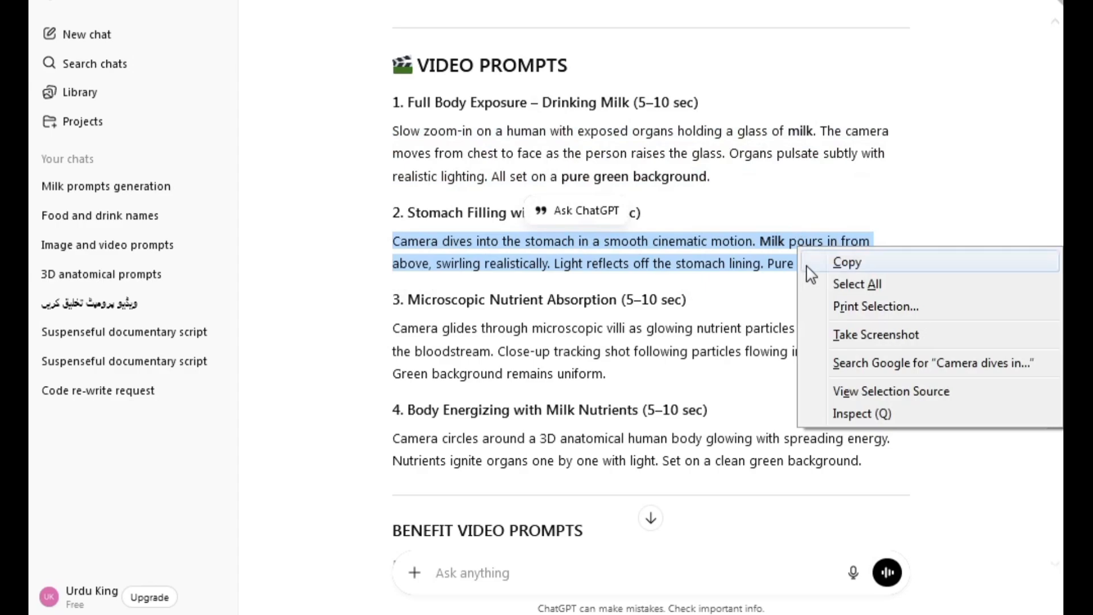
pyautogui.click(806, 256)
# - Switch to Grok, paste the copied stomach prompt as the video customization, generate the video and pause its preview
pyautogui.hotkey('alt', 'Tab')
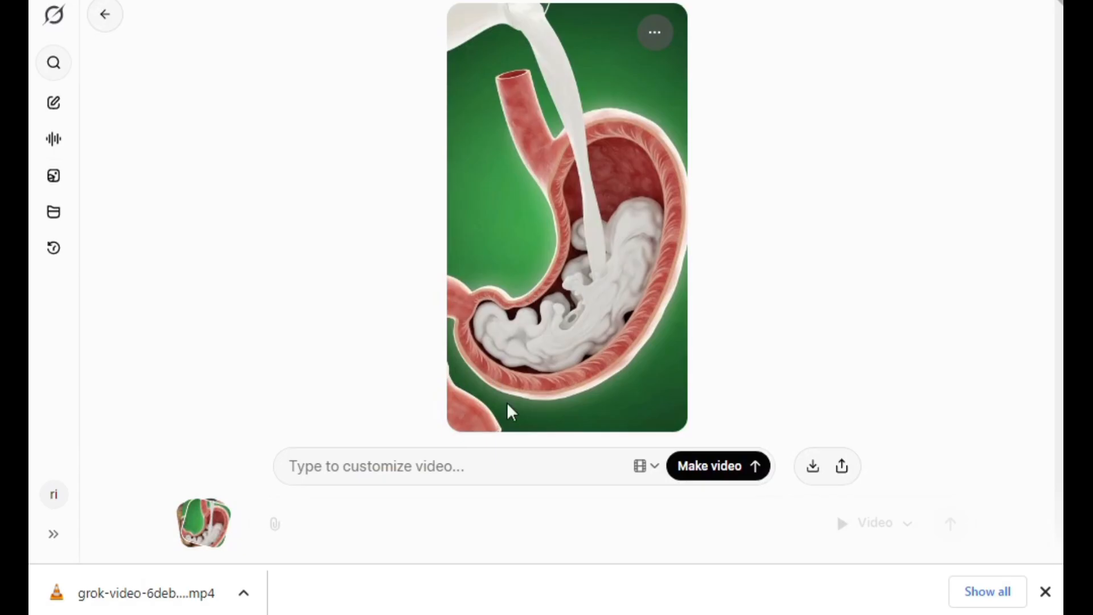
pyautogui.rightClick(433, 471)
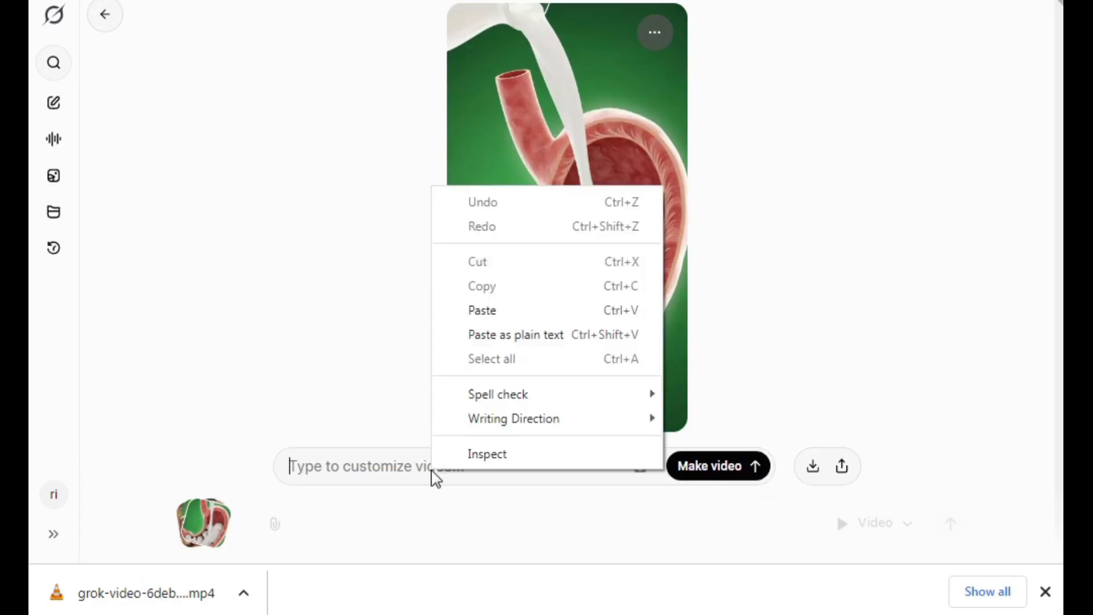
pyautogui.click(481, 310)
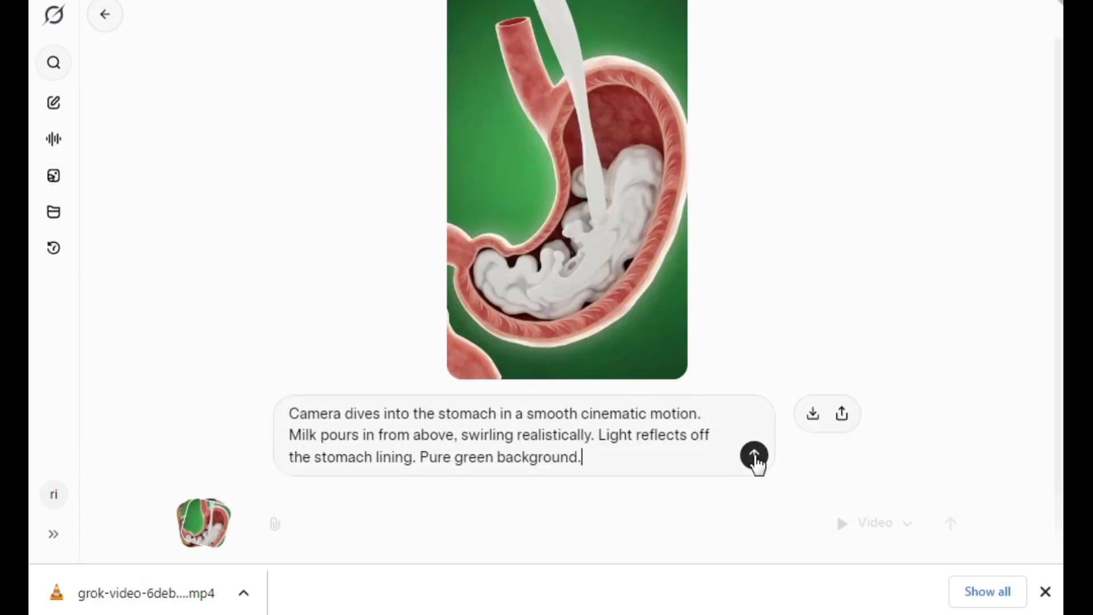
pyautogui.click(754, 455)
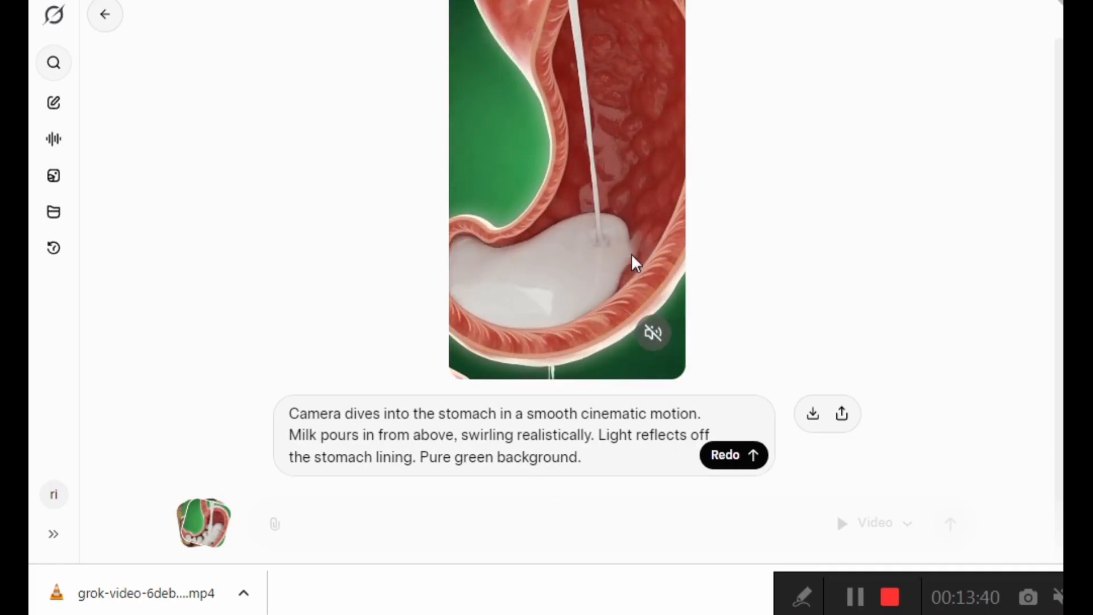
pyautogui.moveTo(604, 249)
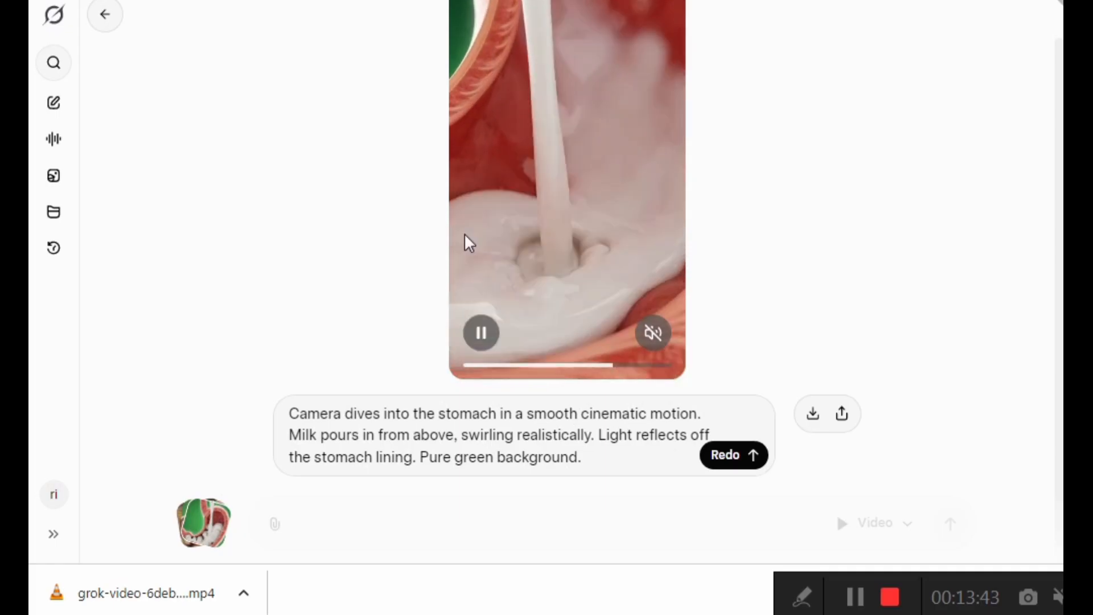
pyautogui.moveTo(560, 267)
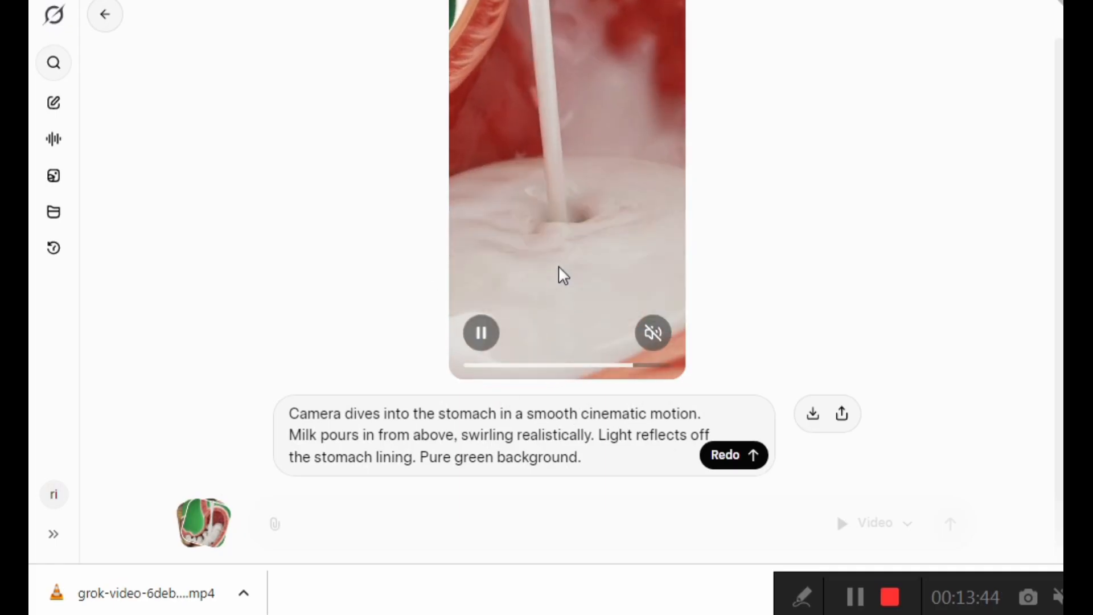
pyautogui.click(484, 336)
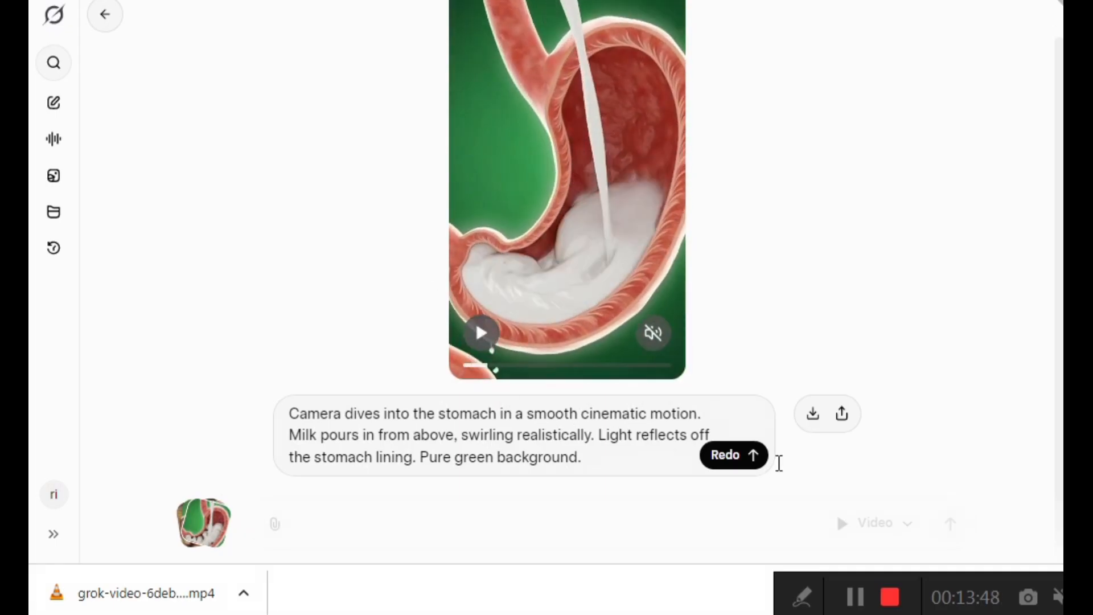
# - Download the stomach video, show the MP4 in its folder and rename it as v2
pyautogui.click(813, 408)
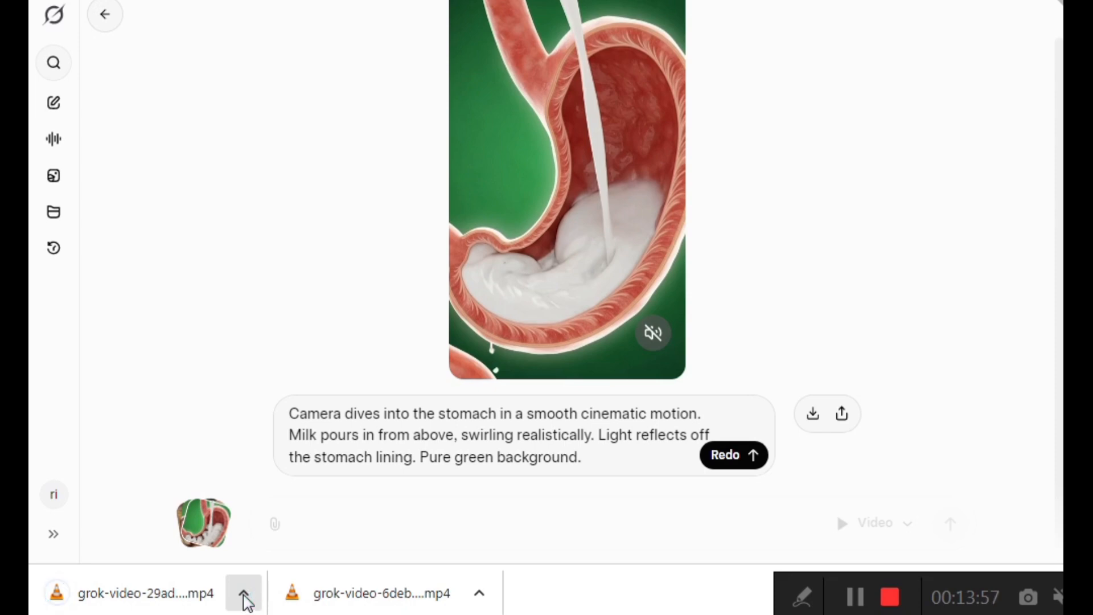
pyautogui.click(244, 595)
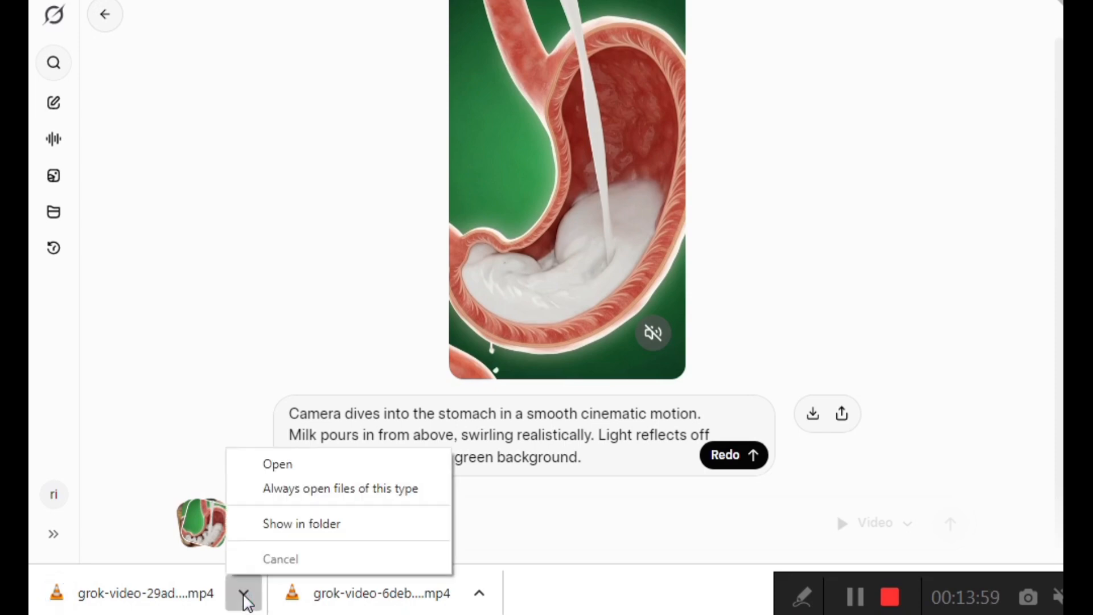
pyautogui.click(282, 523)
pyautogui.rightClick(365, 193)
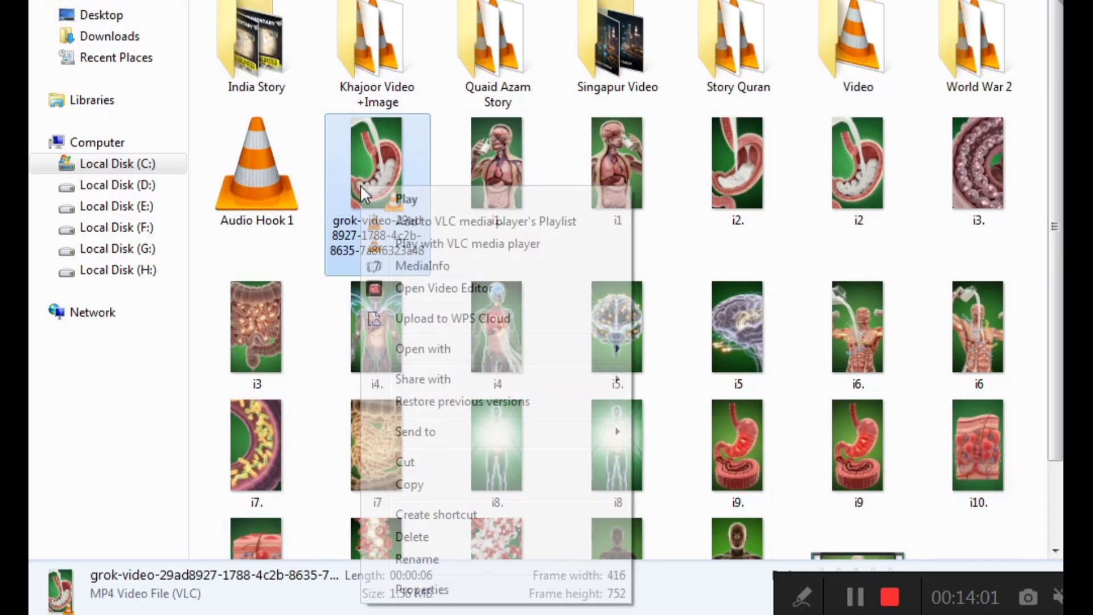
pyautogui.click(405, 557)
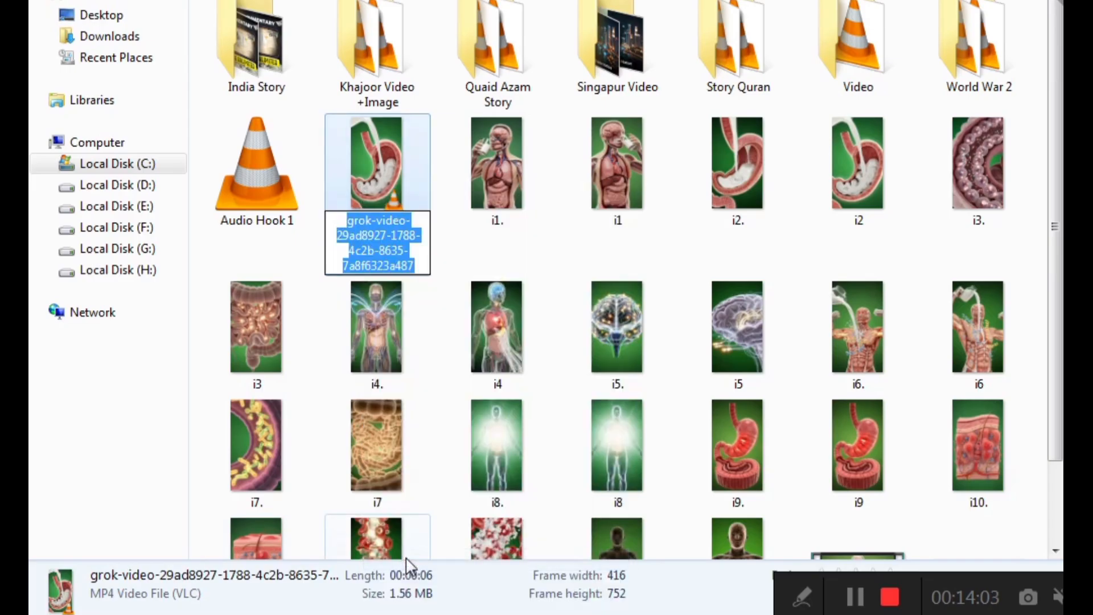
pyautogui.write('v2')
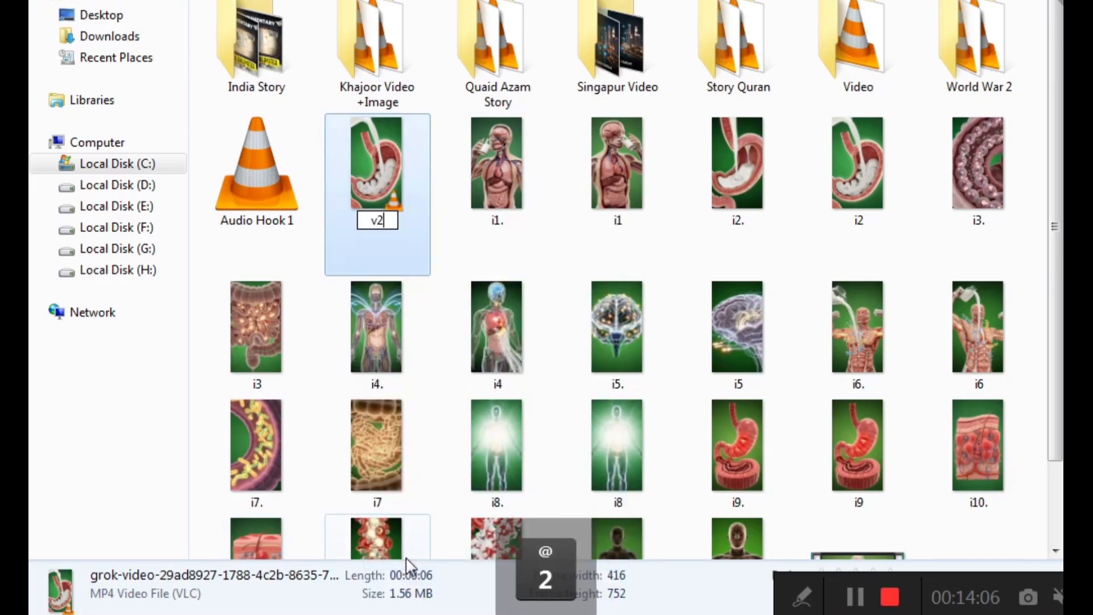
pyautogui.click(433, 398)
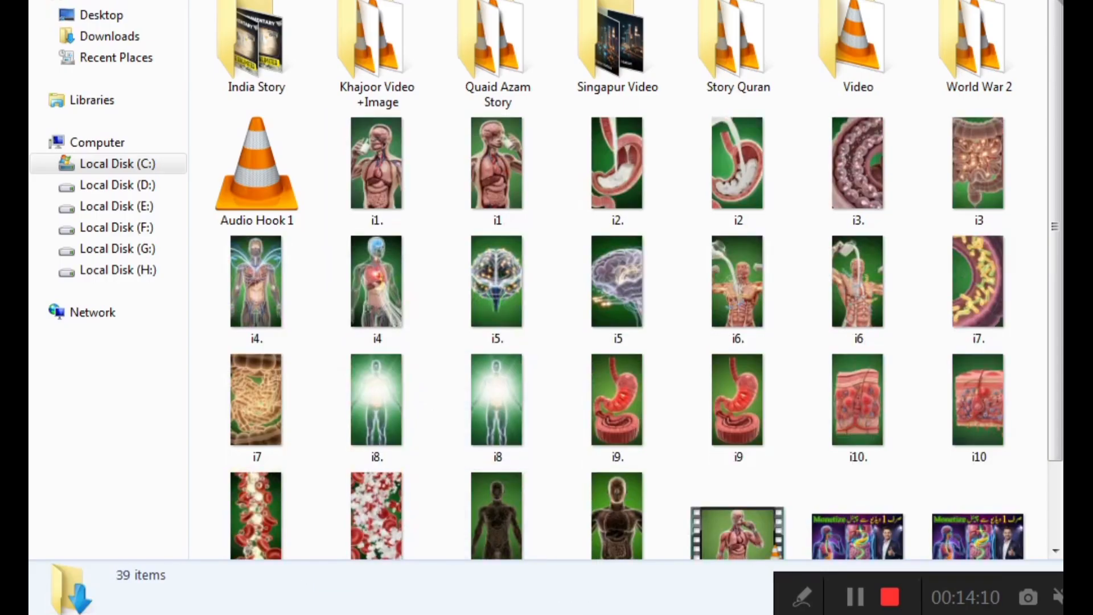
# - Go back to Grok Imagine and upload the image file i3 of the glowing intestines
pyautogui.hotkey('alt', 'Tab')
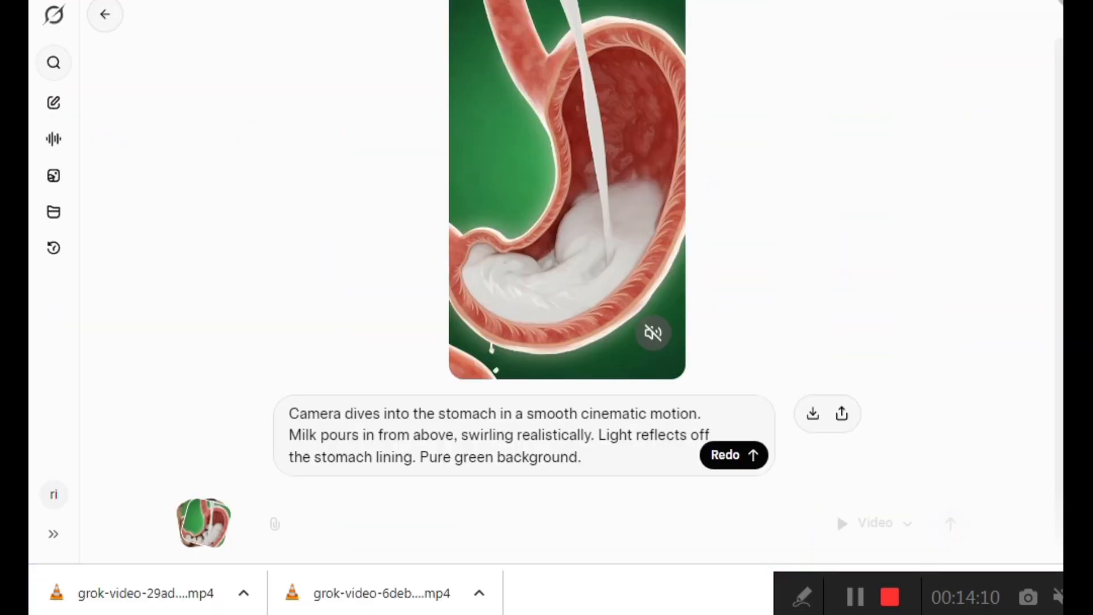
pyautogui.click(53, 178)
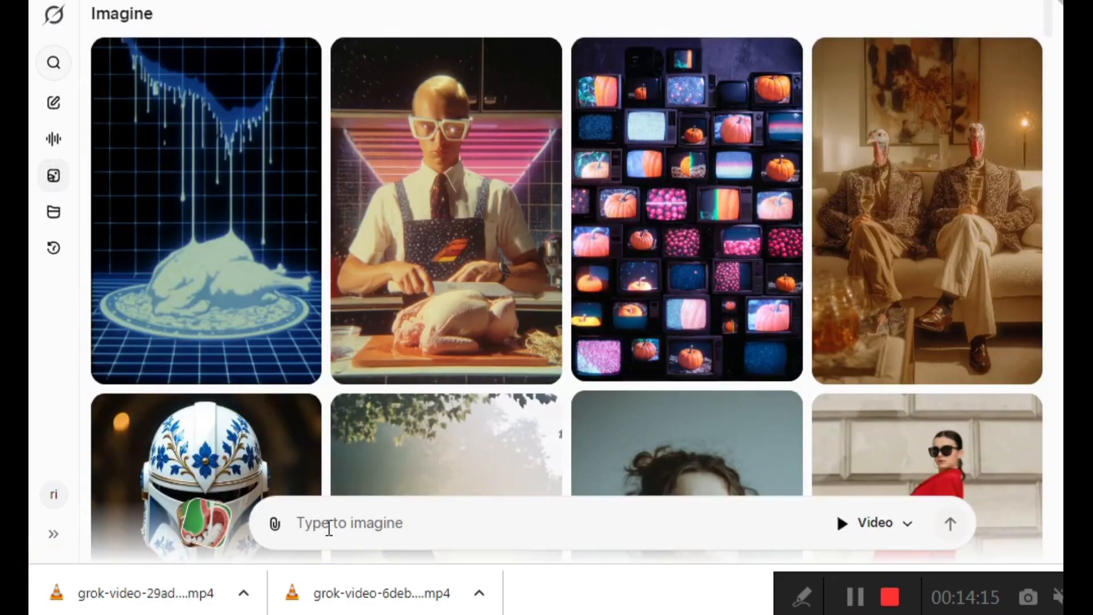
pyautogui.click(275, 525)
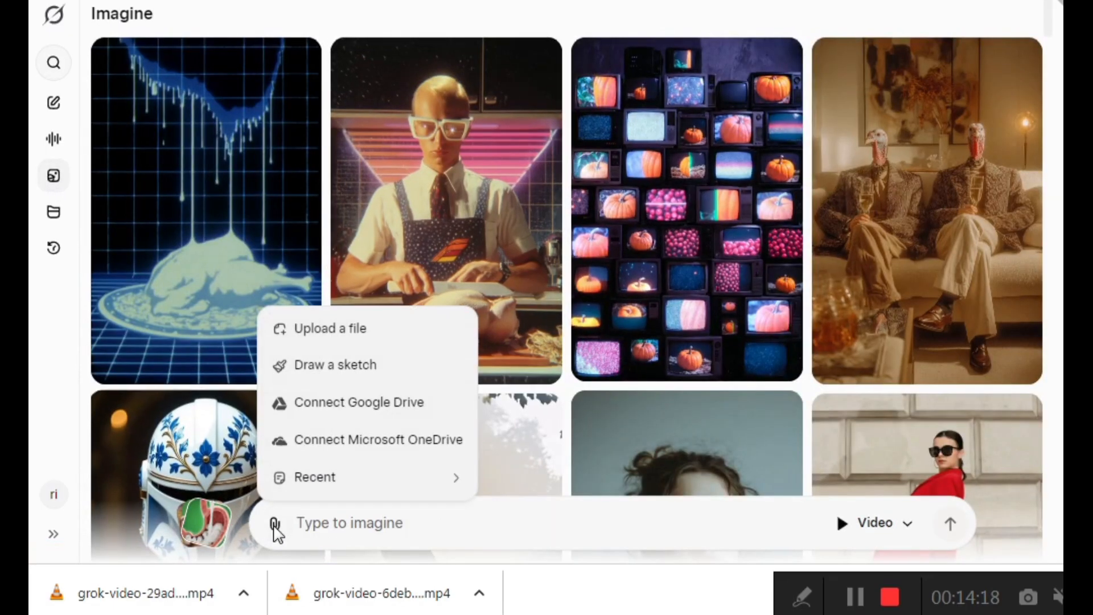
pyautogui.click(319, 344)
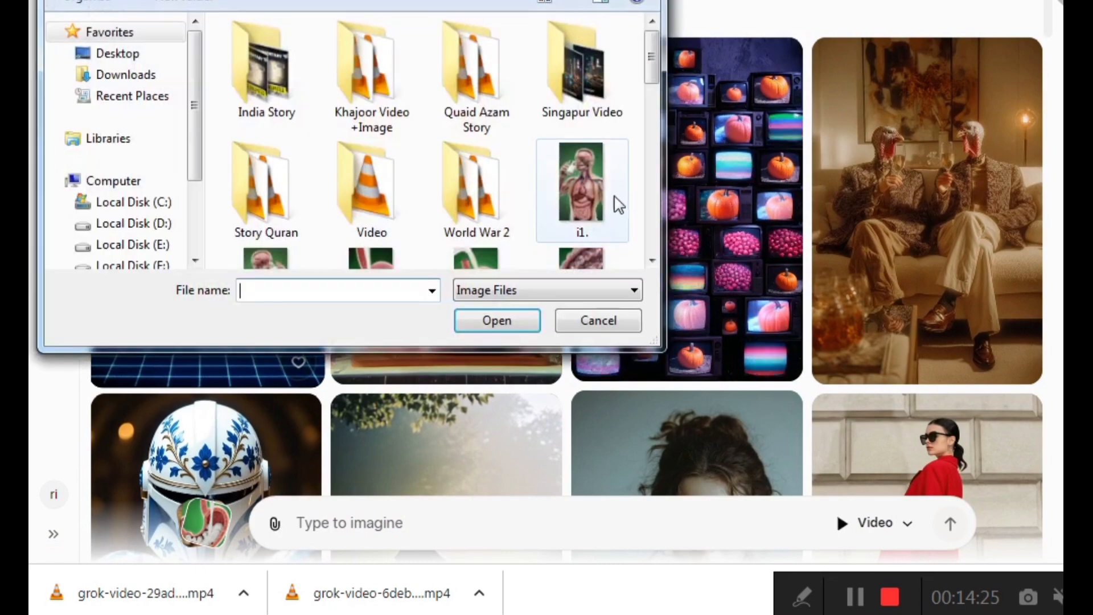
pyautogui.click(624, 223)
pyautogui.scroll(-3, 625, 226)
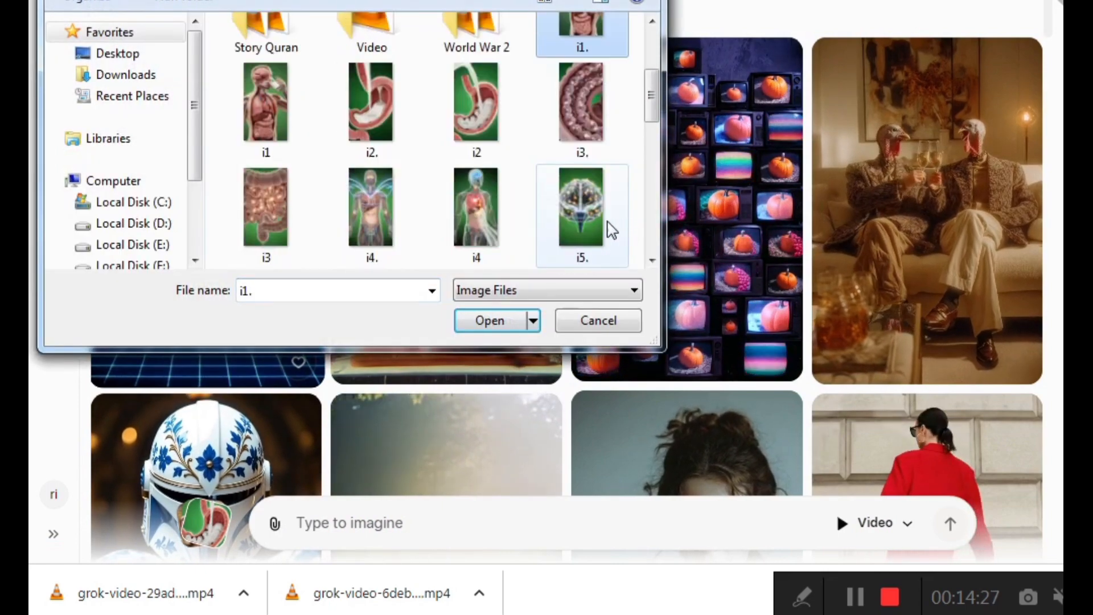
pyautogui.click(278, 212)
pyautogui.click(493, 322)
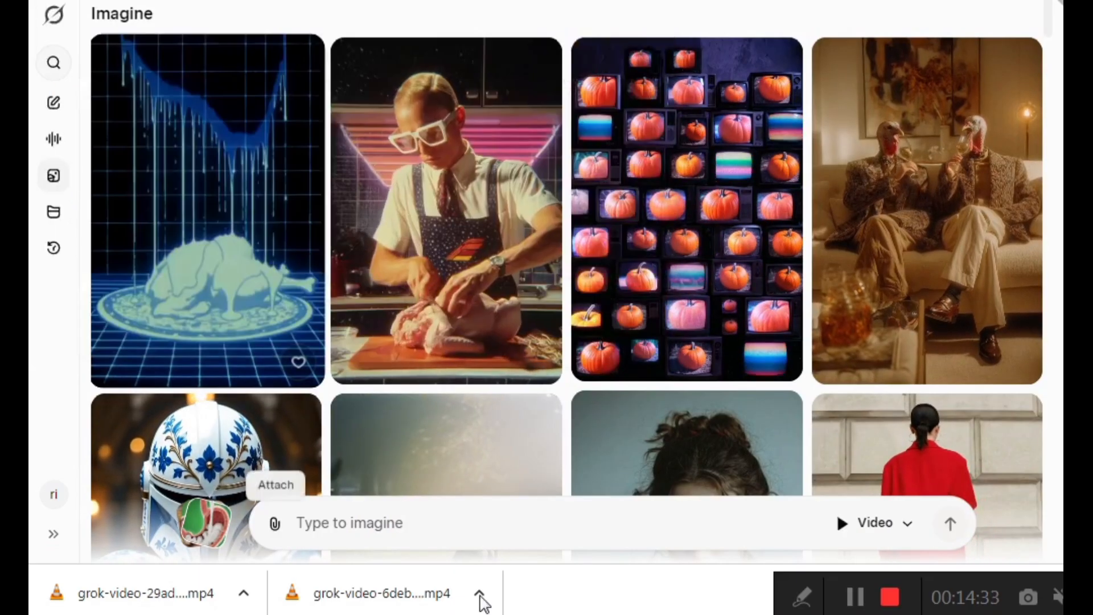
# - Switch to ChatGPT and copy the text of video prompt 3, "Microscopic Nutrient Absorption (5–10 sec)"
pyautogui.hotkey('alt', 'Tab')
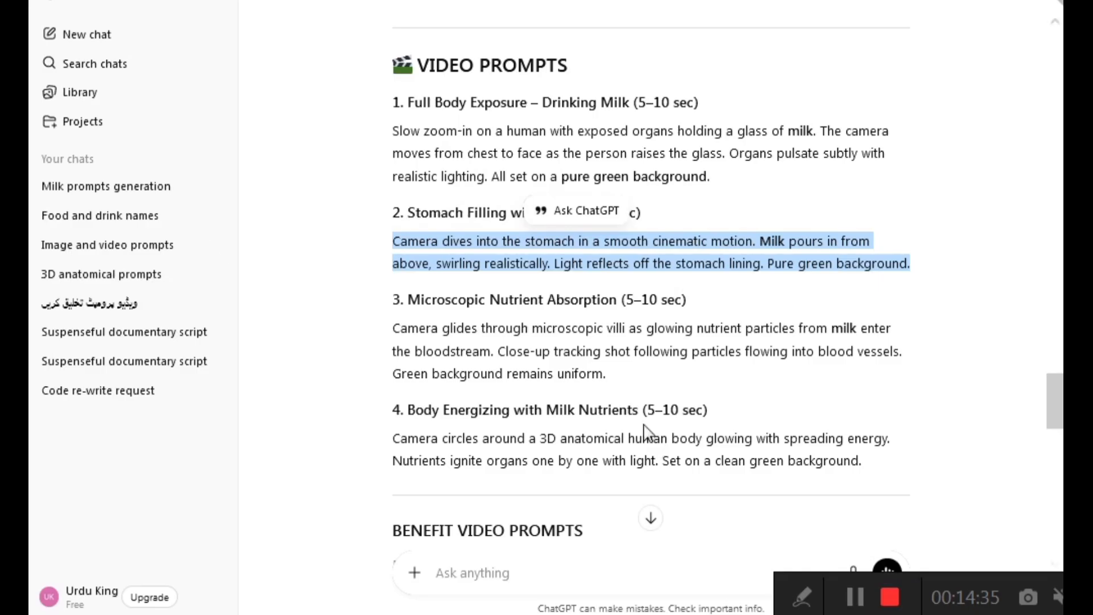
pyautogui.scroll(-2, 613, 432)
pyautogui.moveTo(387, 235); pyautogui.dragTo(673, 279)
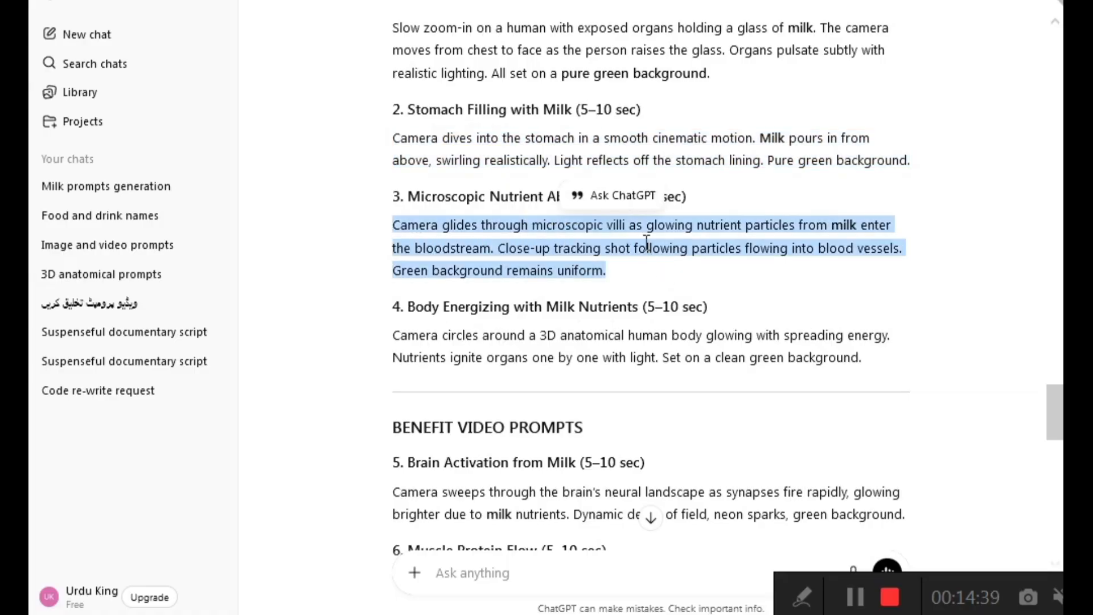
pyautogui.rightClick(647, 243)
pyautogui.click(669, 265)
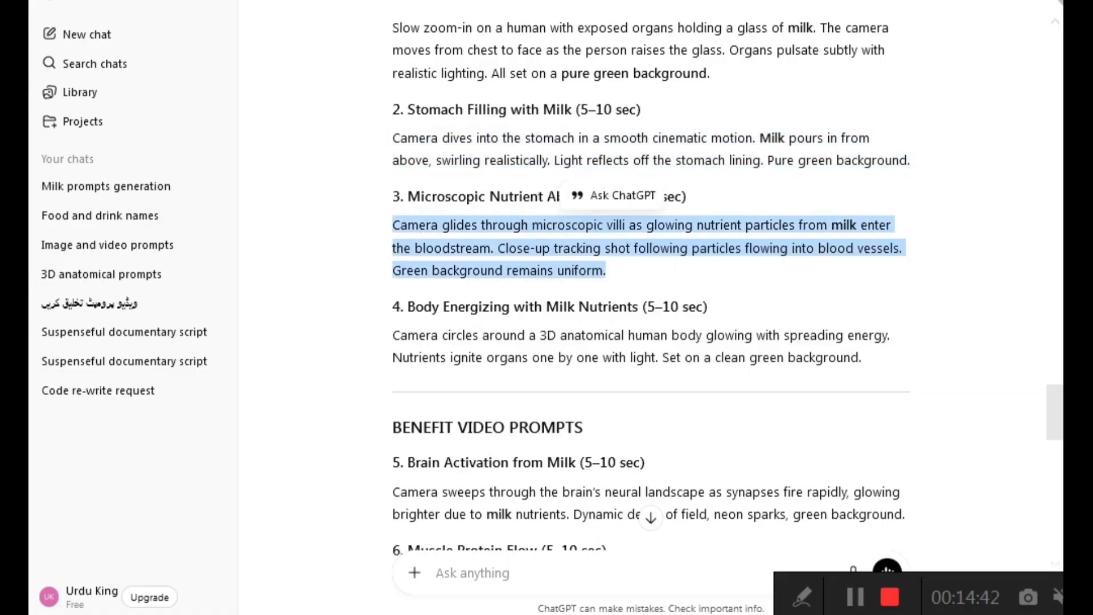
# - In Grok, paste the nutrient absorption prompt for the intestines image, generate the video and pause its preview
pyautogui.hotkey('ctrl', 'Tab')
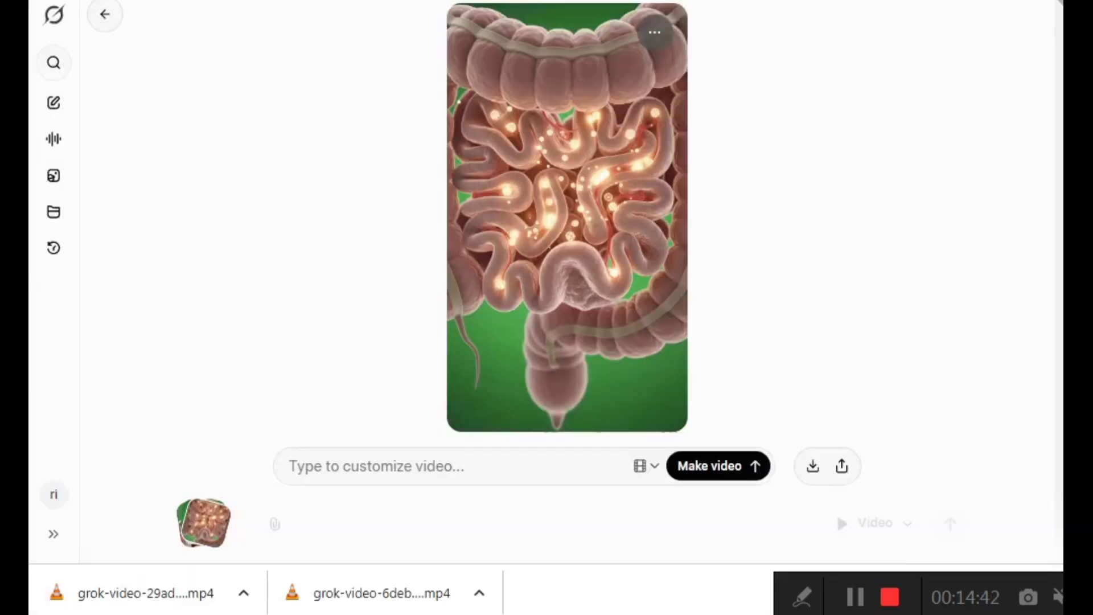
pyautogui.rightClick(440, 460)
pyautogui.click(486, 313)
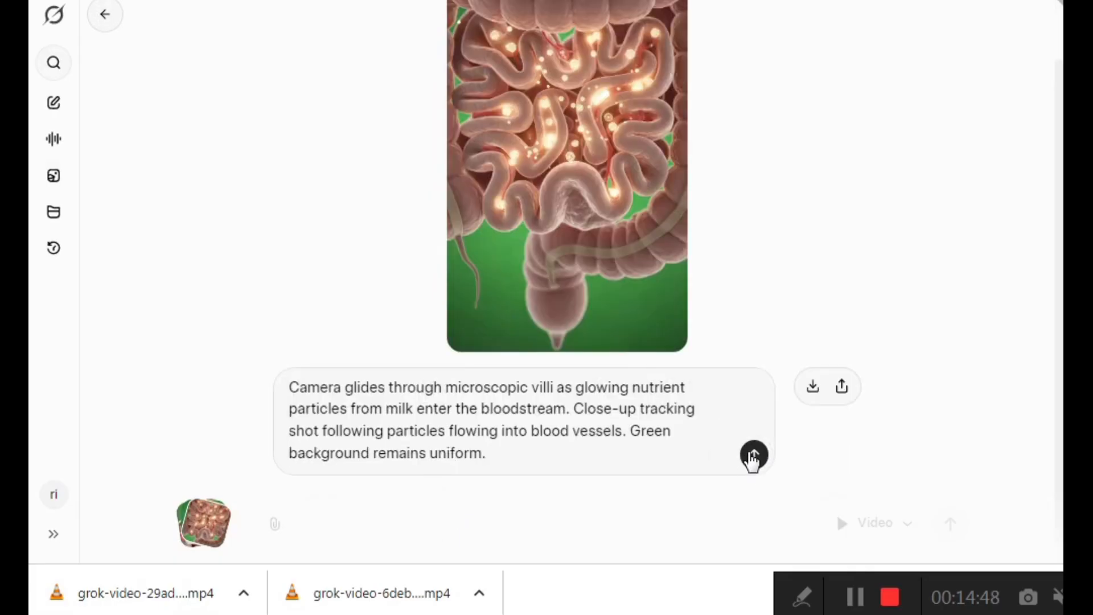
pyautogui.click(753, 456)
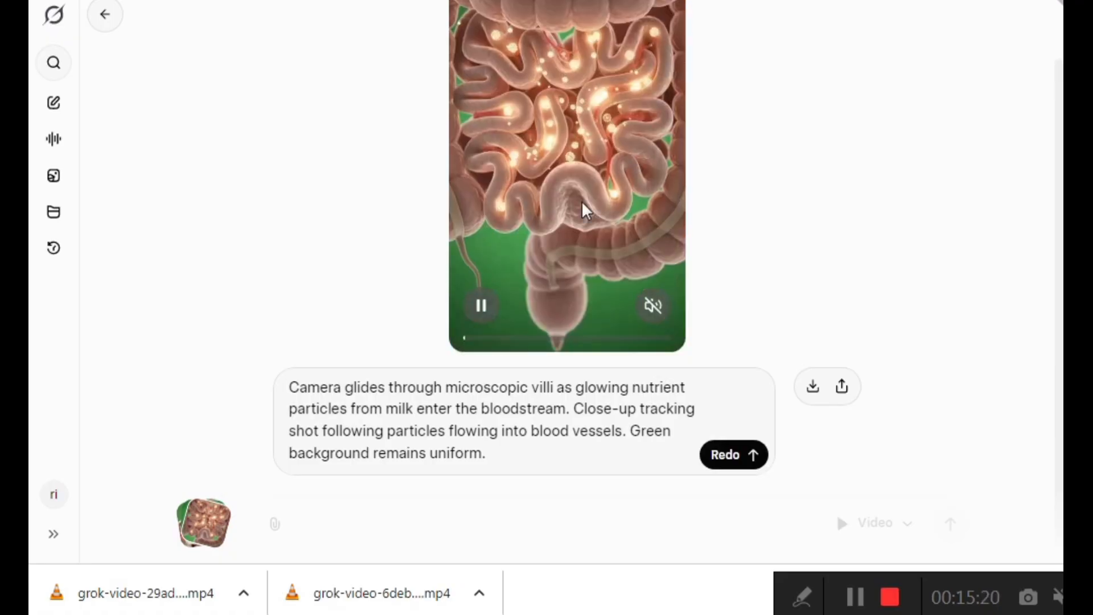
pyautogui.click(481, 305)
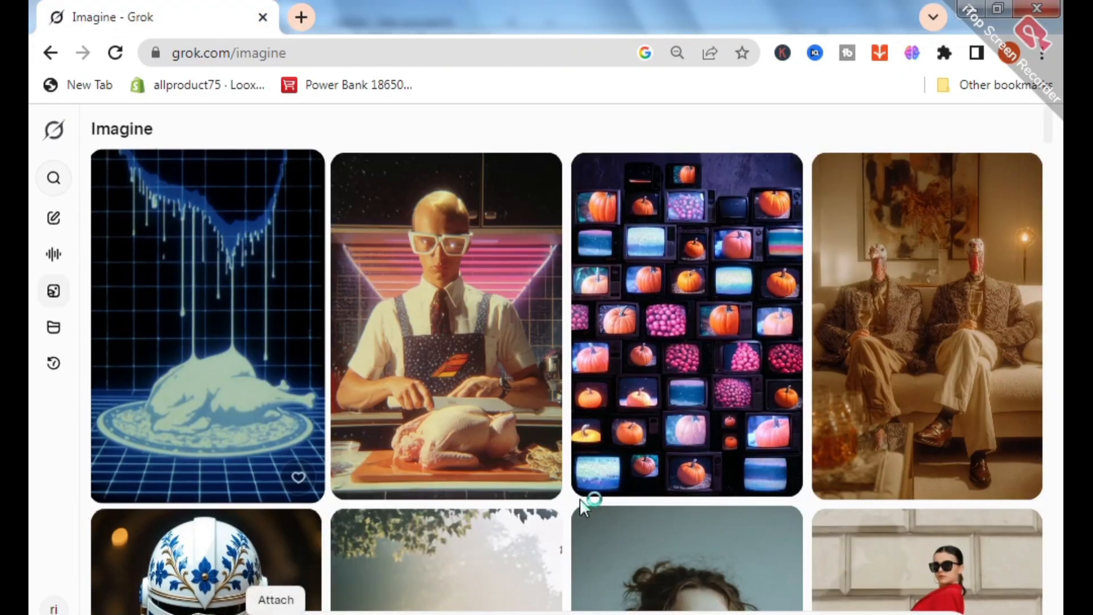
# - Copy the stomach irritation video prompt from ChatGPT, paste it in Grok for the inflamed stomach image and generate the video
pyautogui.scroll(-5, 593, 302)
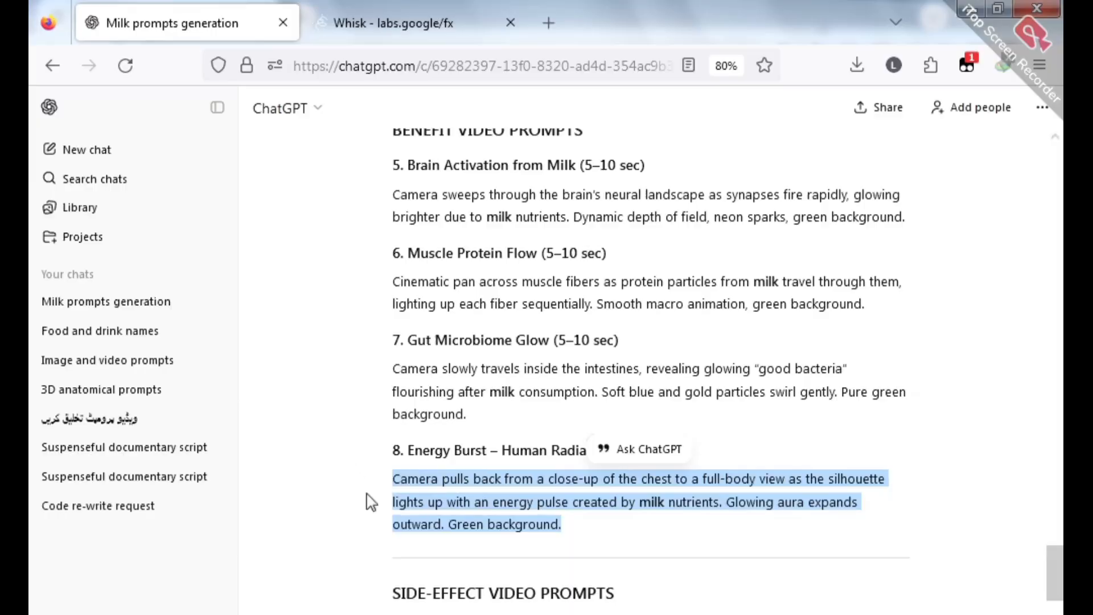
pyautogui.scroll(-5, 376, 432)
pyautogui.moveTo(391, 349); pyautogui.dragTo(740, 373)
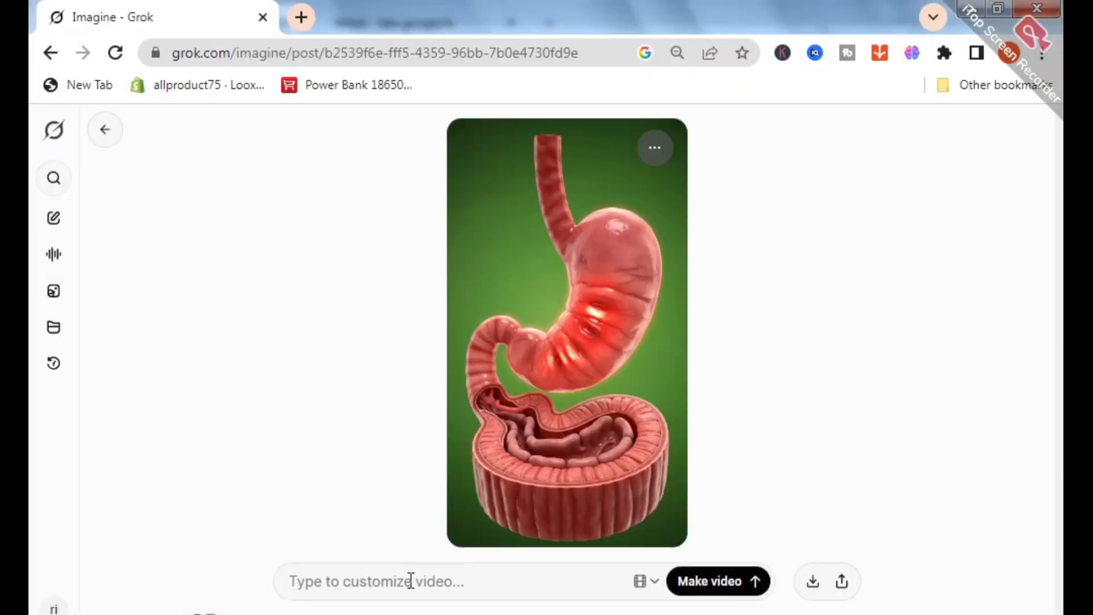
pyautogui.click(411, 580)
pyautogui.hotkey('ctrl', 'v')
pyautogui.click(756, 574)
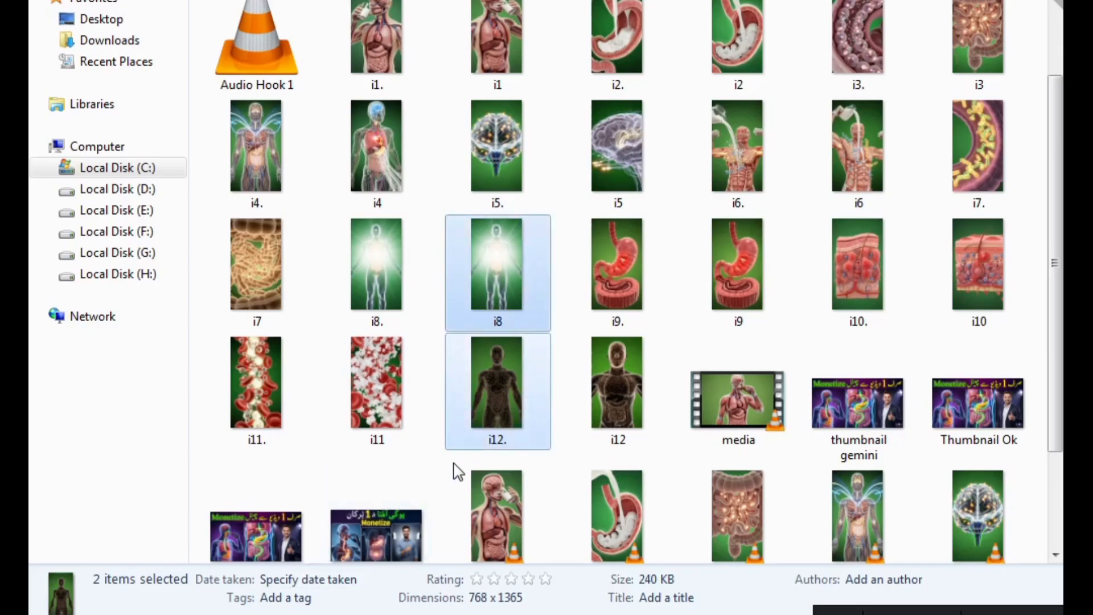
# - Review the renamed image files and the video clips v1 to v12 in the folder
pyautogui.click(457, 472)
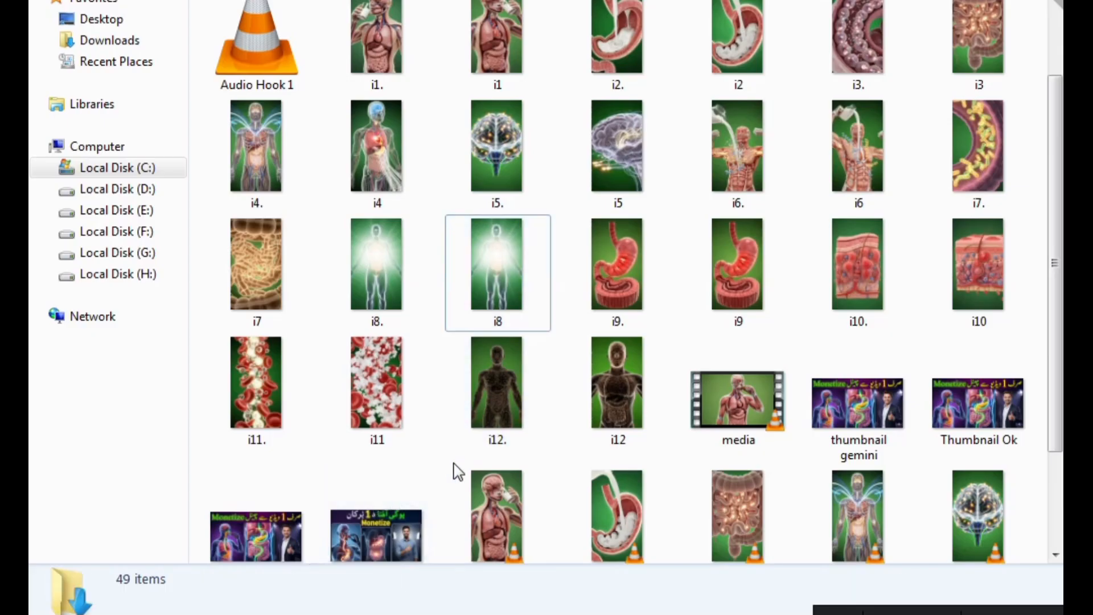
pyautogui.scroll(-2, 497, 461)
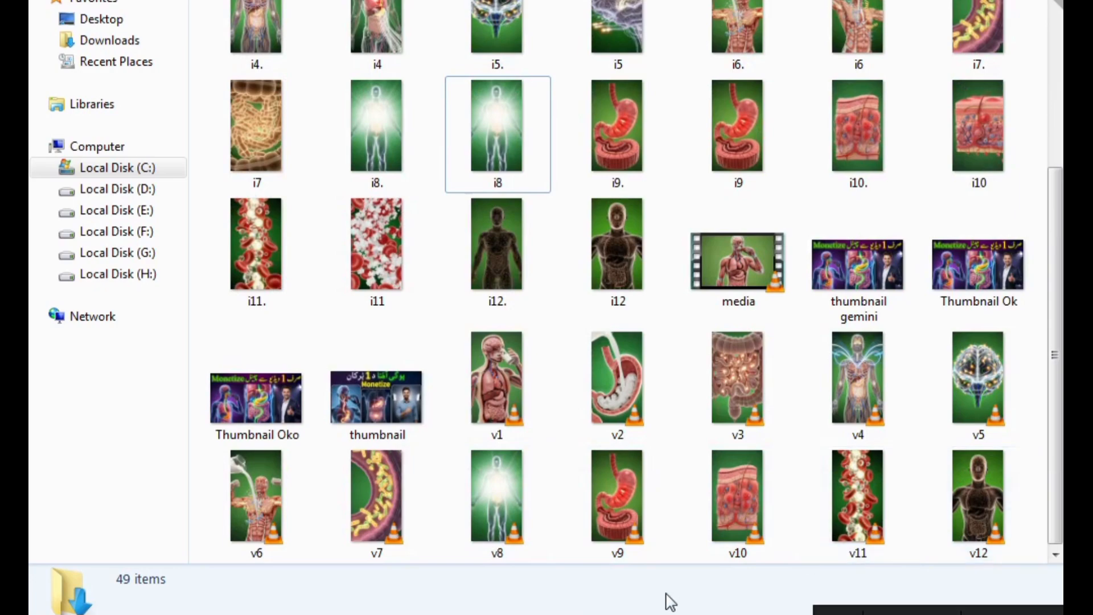
# - In ChatGPT, send "mujy har image prompt ko dakh k es ka voice over du" and read through the voice-over texts
pyautogui.hotkey('alt', 'Tab')
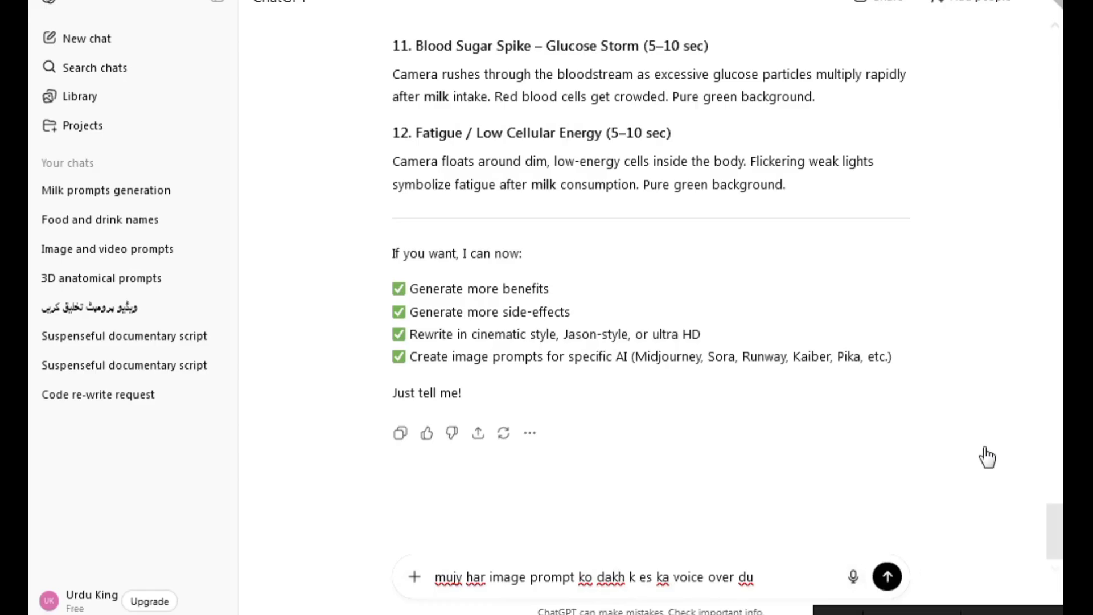
pyautogui.press('Return')
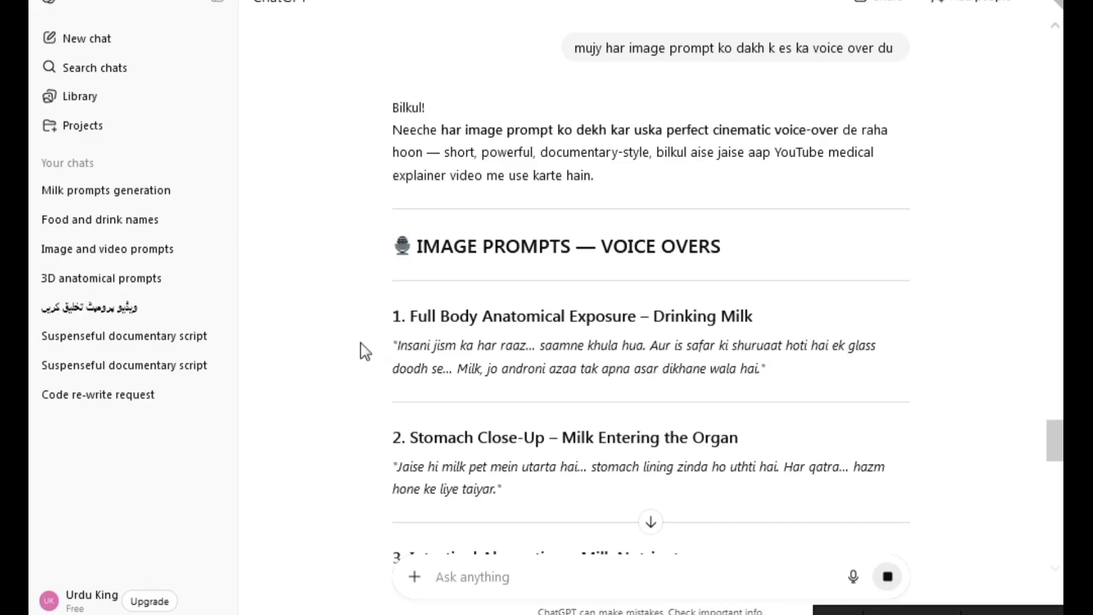
pyautogui.scroll(-5, 328, 353)
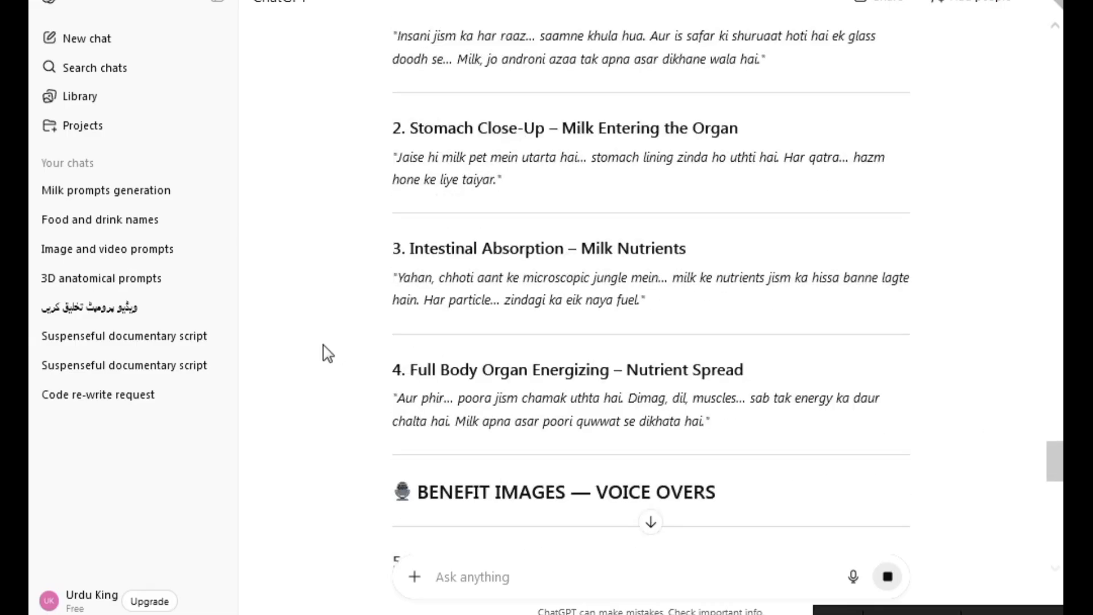
pyautogui.scroll(-7, 328, 353)
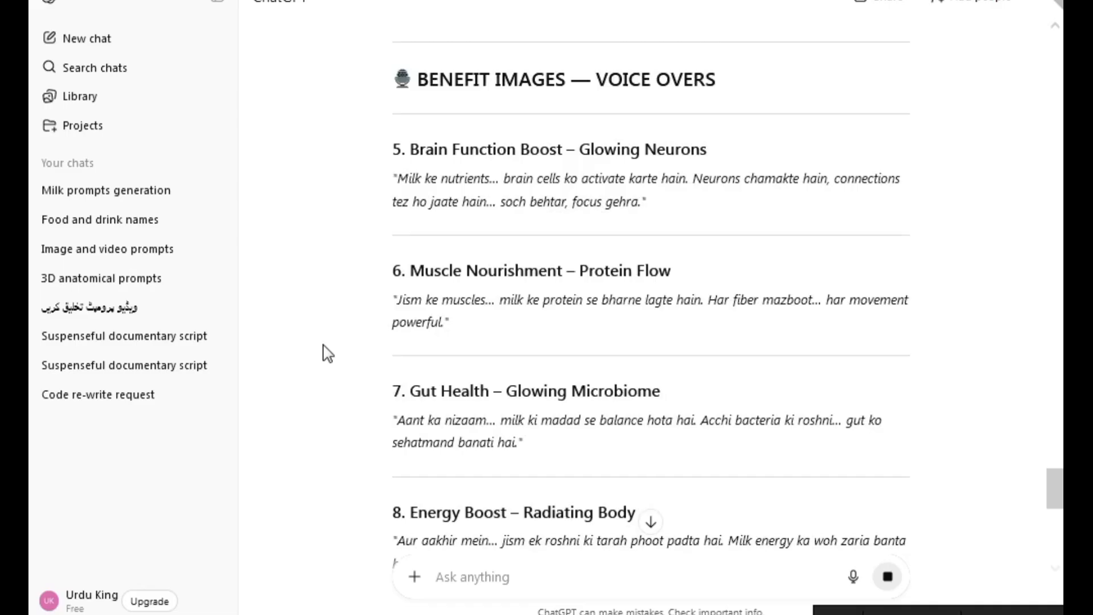
pyautogui.scroll(-10, 327, 353)
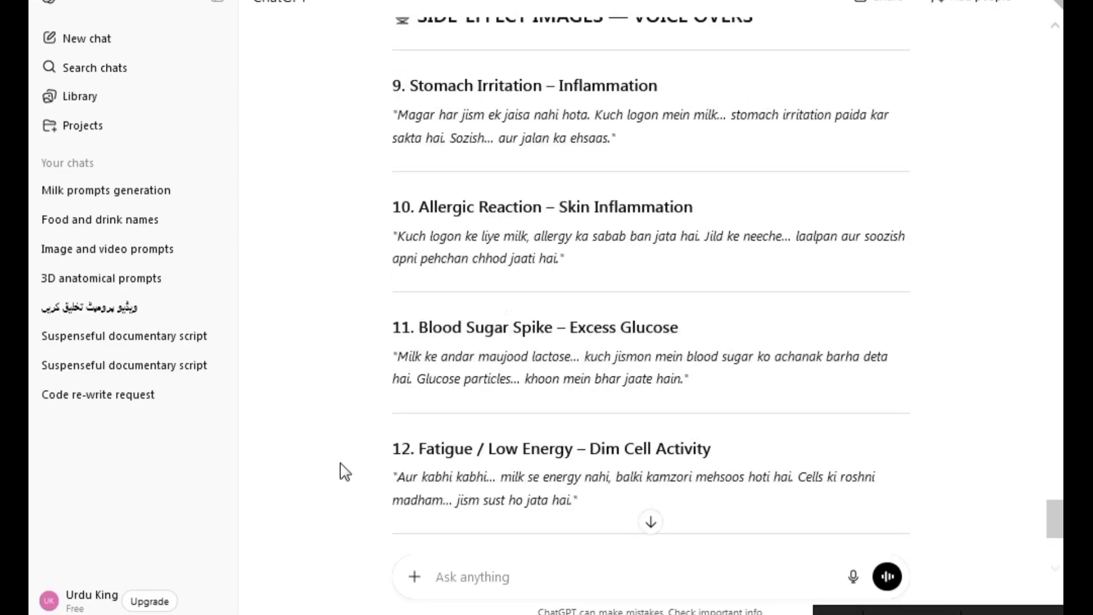
pyautogui.scroll(20, 345, 472)
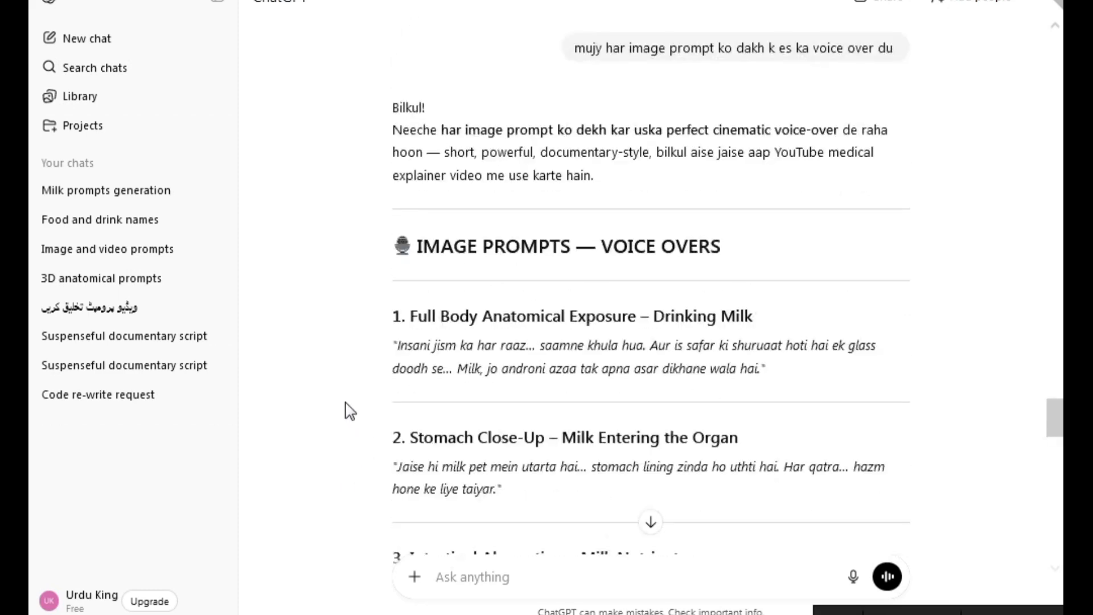
pyautogui.scroll(-2, 370, 353)
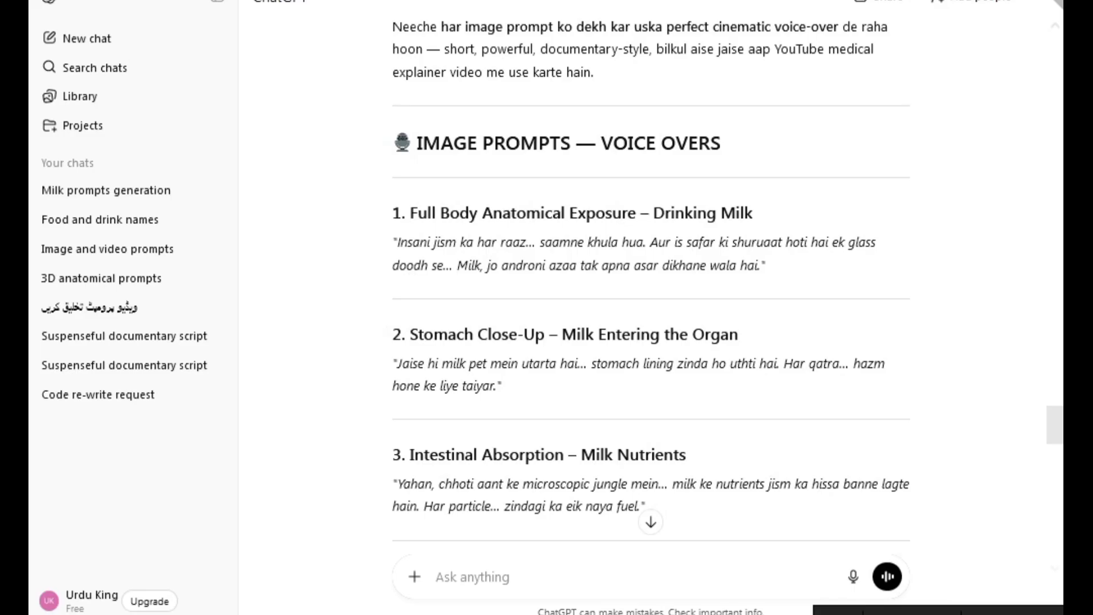
# - Open OpenAI.fm in a new browser tab and select the Ash voice
pyautogui.hotkey('ctrl', 't')
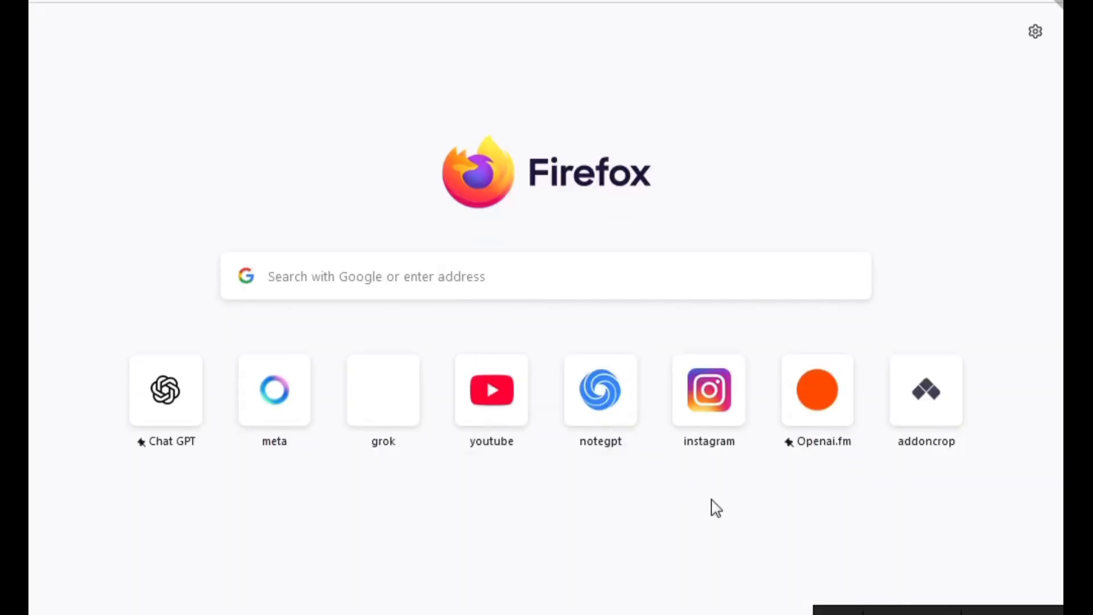
pyautogui.click(803, 424)
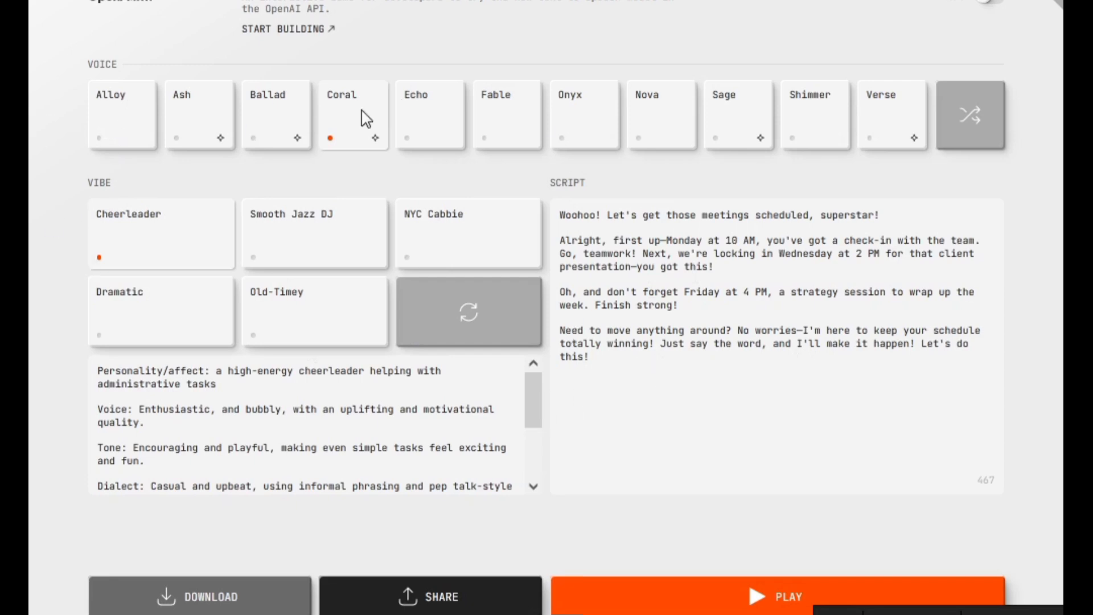
pyautogui.click(193, 119)
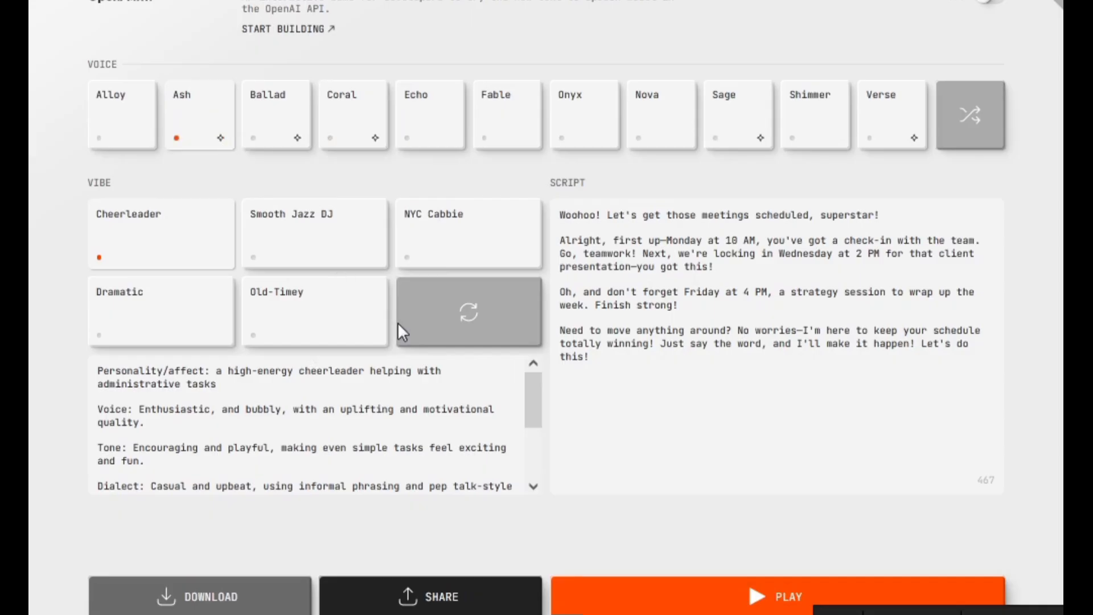
# - Refresh the vibe choices twice, dismiss the Windows color scheme message and select the Fitness Instructor vibe
pyautogui.click(470, 319)
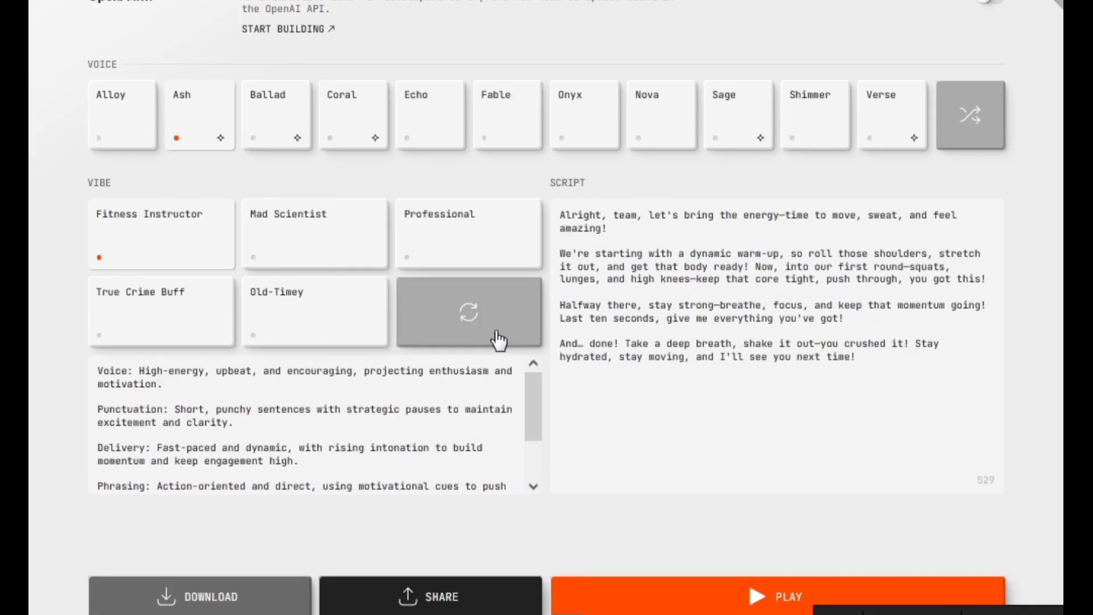
pyautogui.click(476, 318)
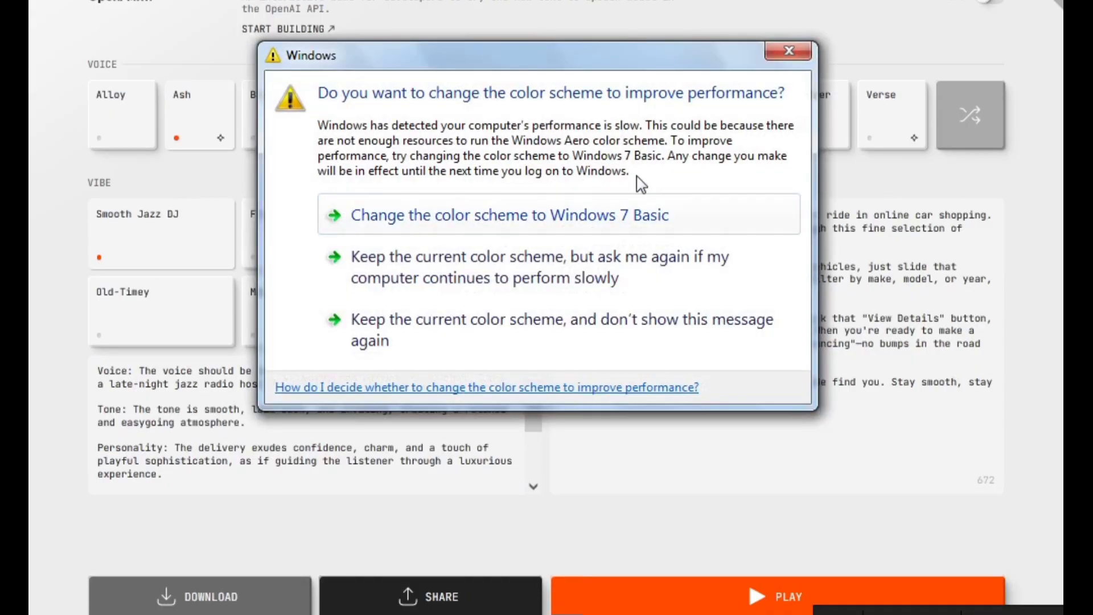
pyautogui.click(802, 54)
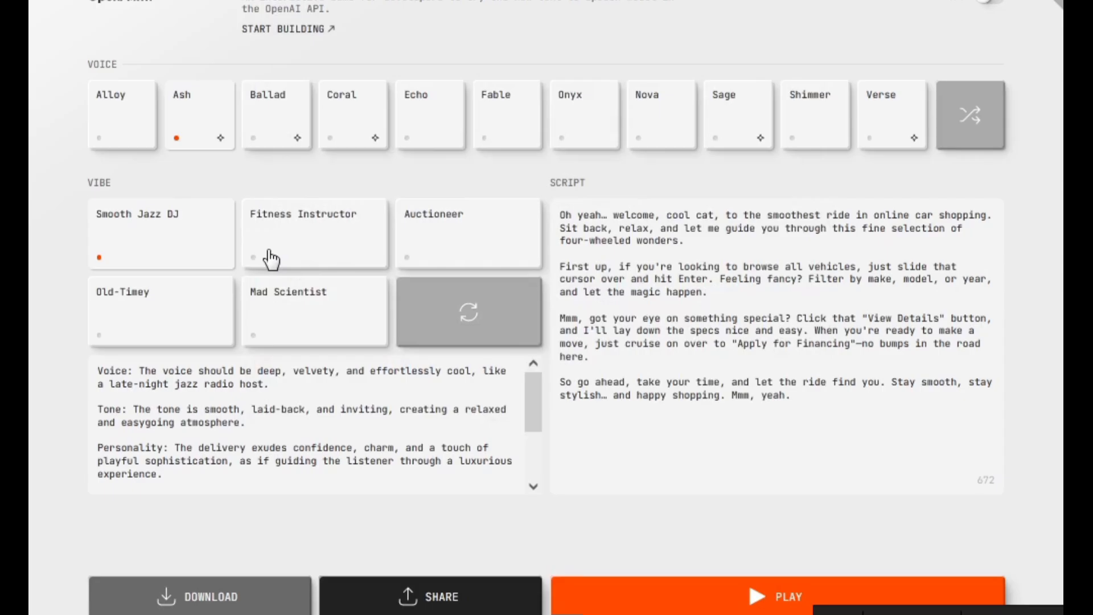
pyautogui.click(301, 248)
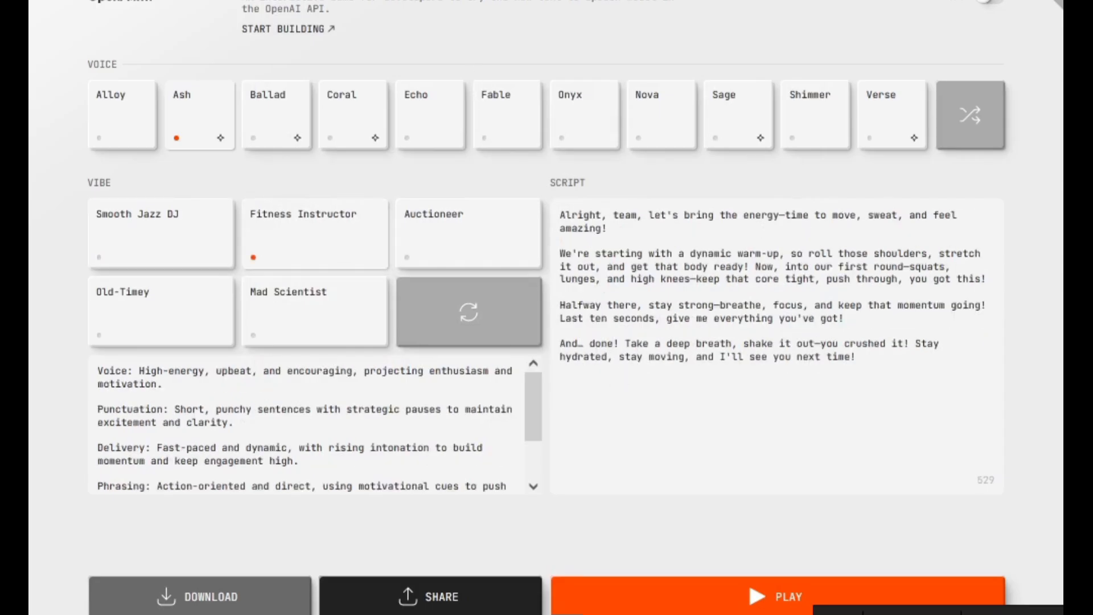
# - Copy voice-over 1, "Full Body Anatomical Exposure – Drinking Milk", from ChatGPT and replace the sample script in OpenAI.fm with it
pyautogui.hotkey('ctrl', 'Tab')
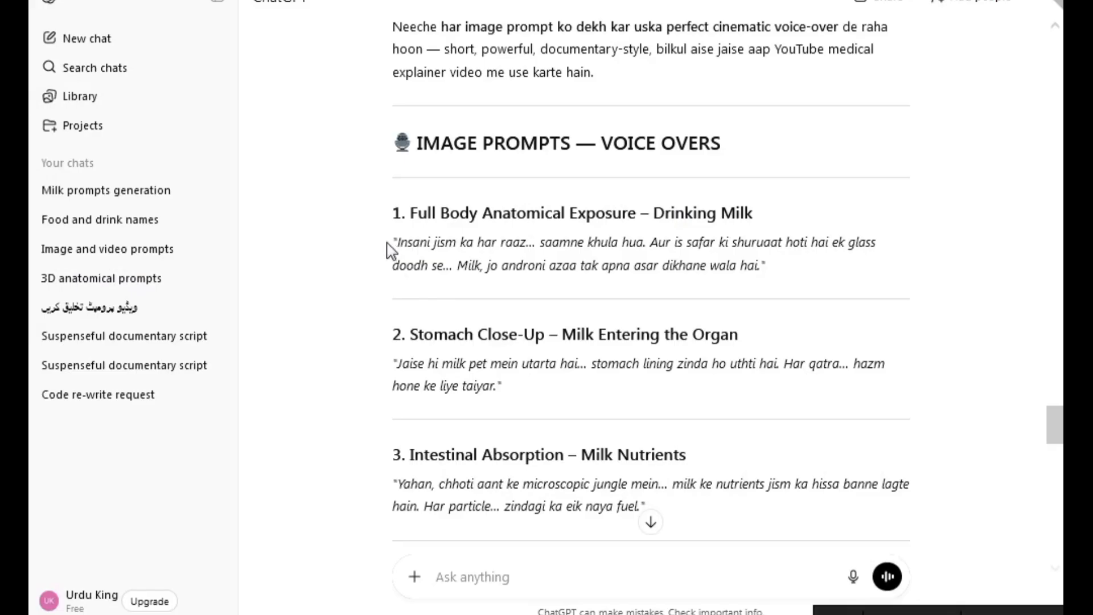
pyautogui.moveTo(393, 243); pyautogui.dragTo(722, 290)
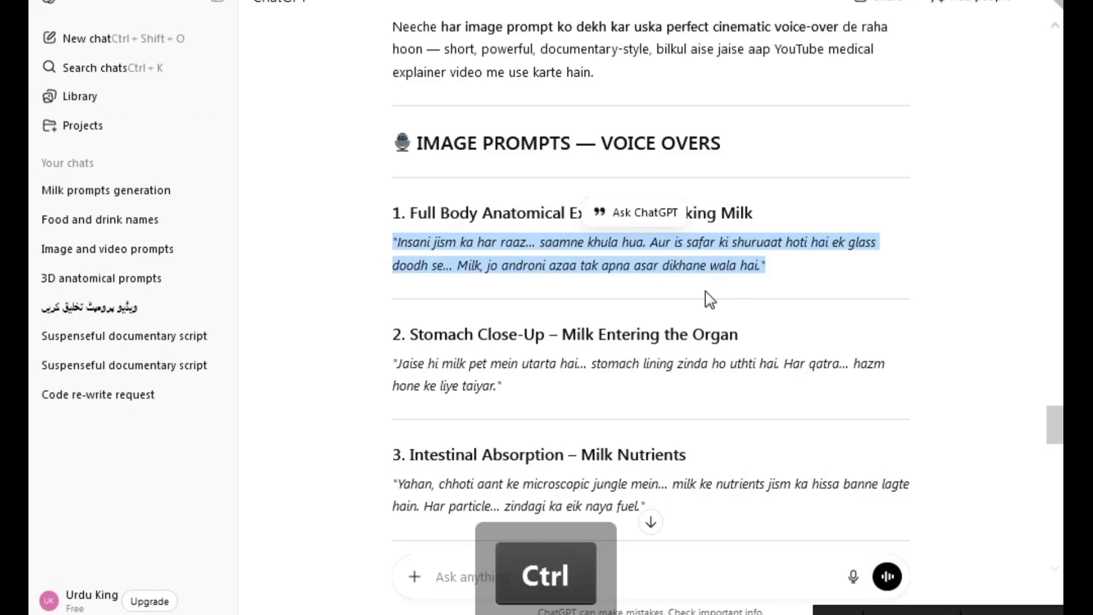
pyautogui.hotkey('ctrl', 'c')
pyautogui.click(740, 1)
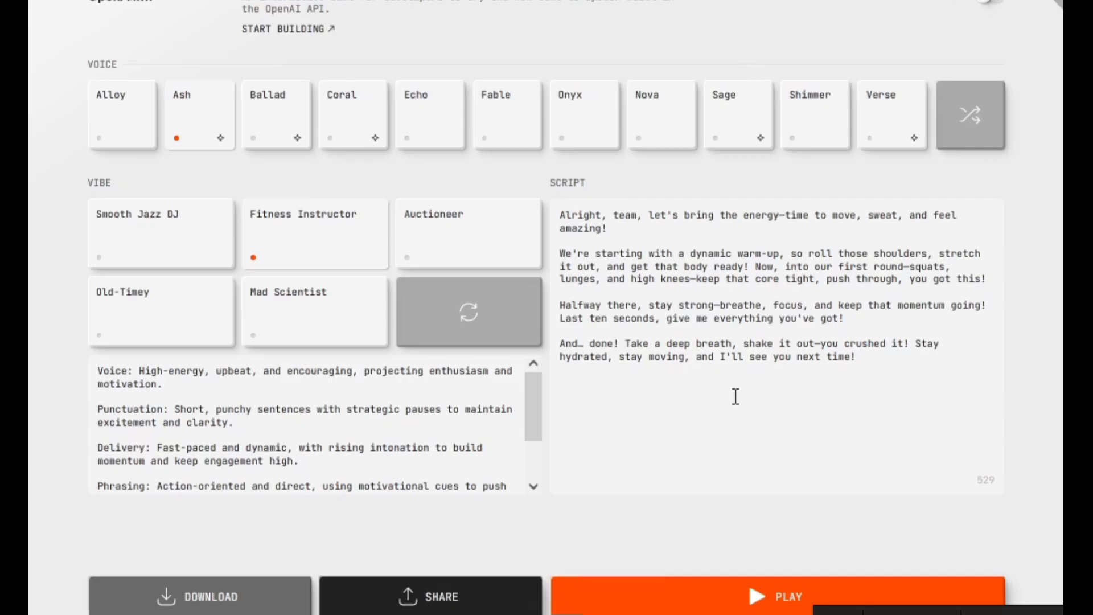
pyautogui.click(711, 379)
pyautogui.hotkey('ctrl', 'a')
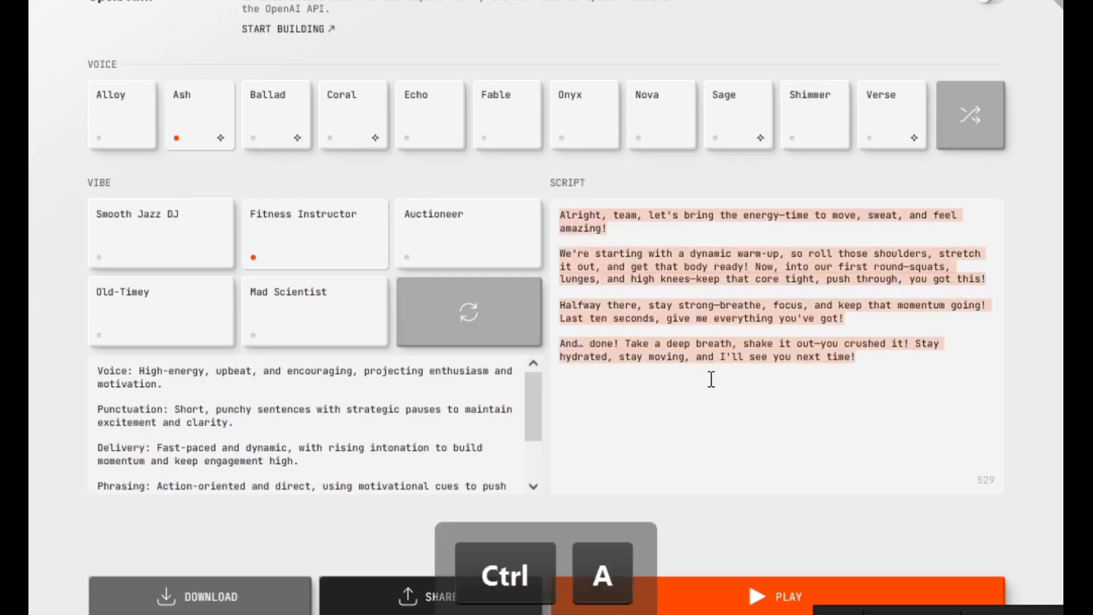
pyautogui.hotkey('ctrl', 'v')
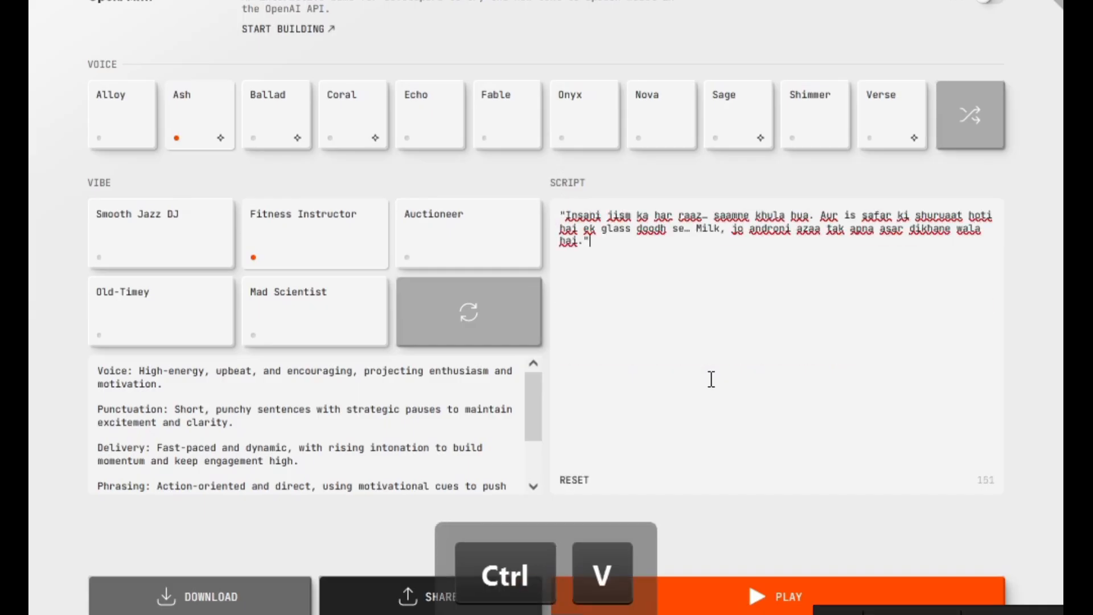
# - Return to ChatGPT and copy the text of voice-over 2, "Stomach Close-Up – Milk Entering the Organ"
pyautogui.hotkey('ctrl', 'shift', 'Tab')
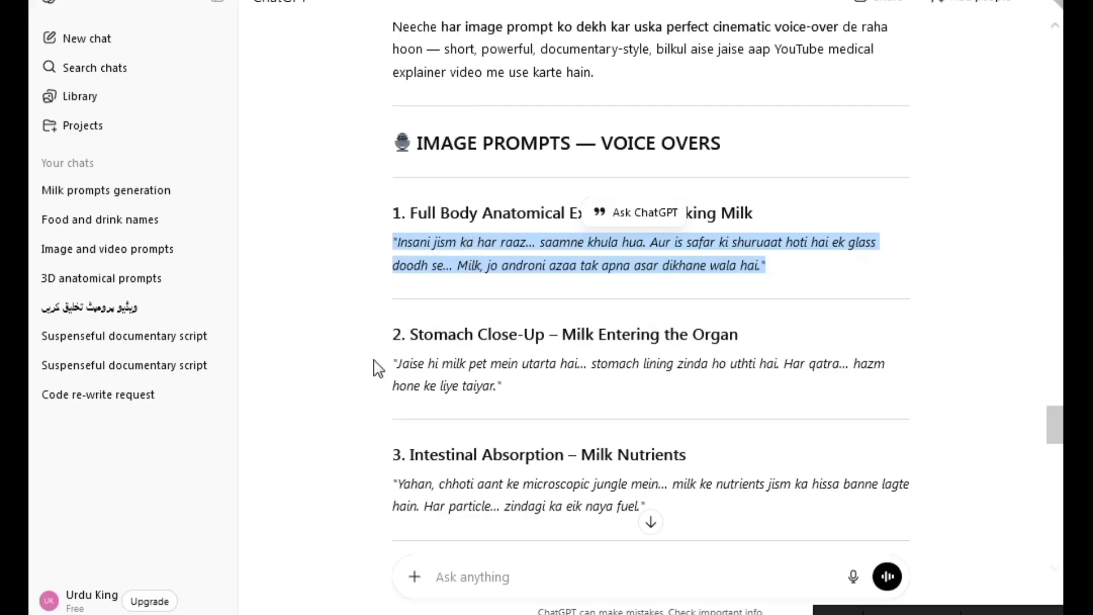
pyautogui.moveTo(380, 367); pyautogui.dragTo(508, 406)
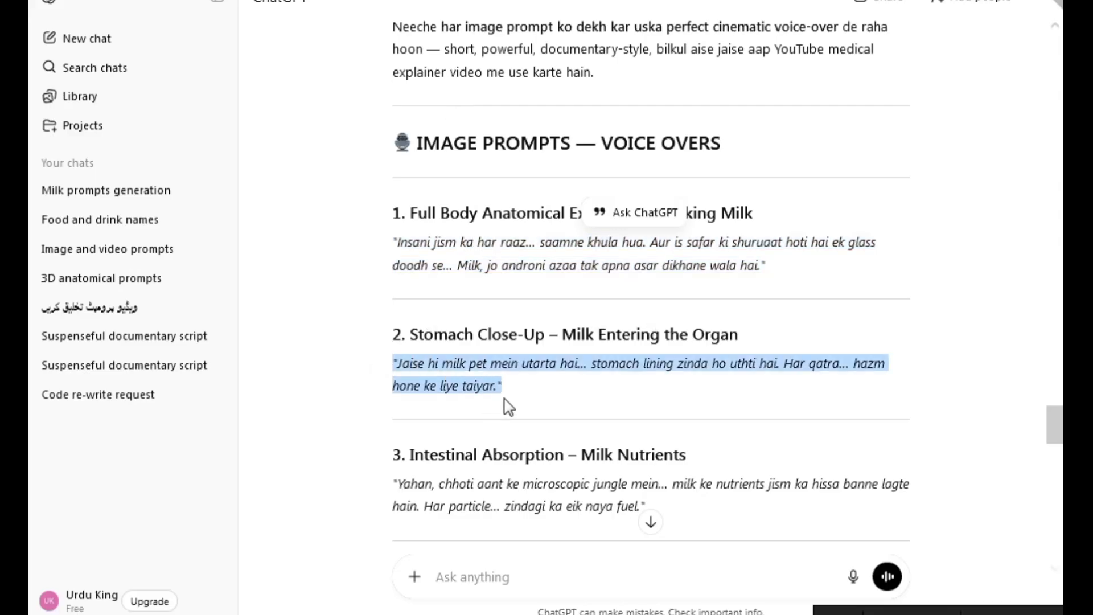
pyautogui.rightClick(440, 363)
pyautogui.click(472, 379)
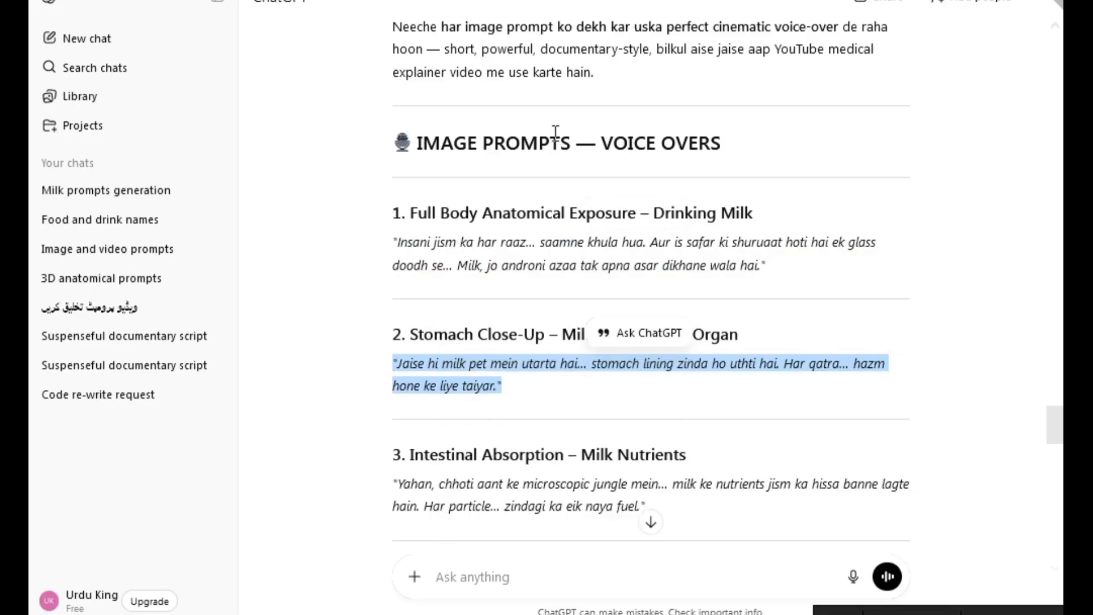
# - In OpenAI.fm, remove the first text's closing quote, append the stomach voice-over and end the script with a period instead of a quote
pyautogui.hotkey('ctrl', 'Tab')
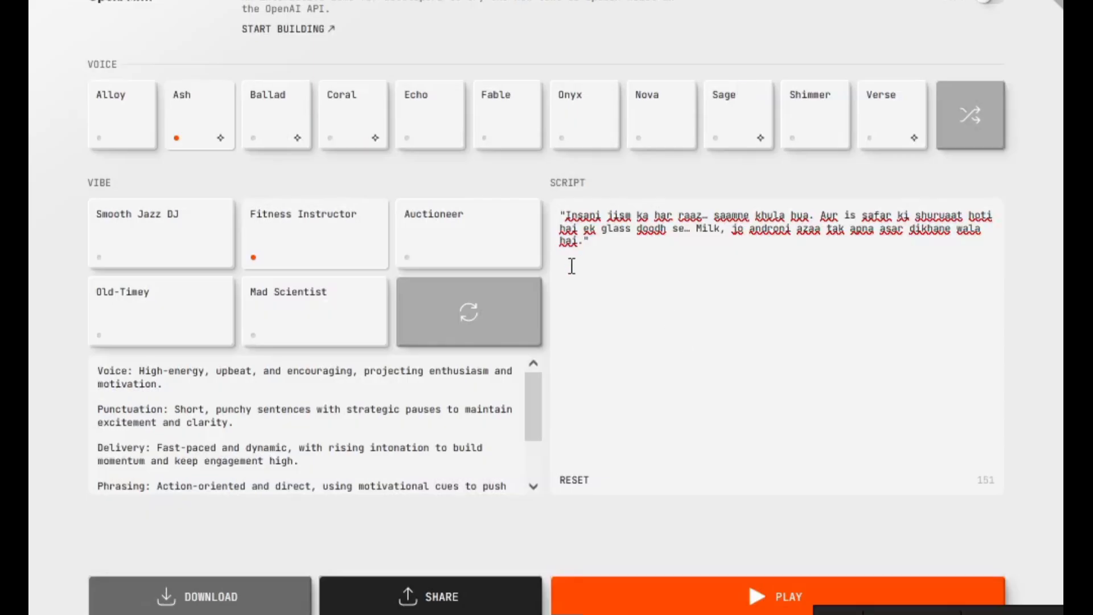
pyautogui.click(594, 253)
pyautogui.press('BackSpace')
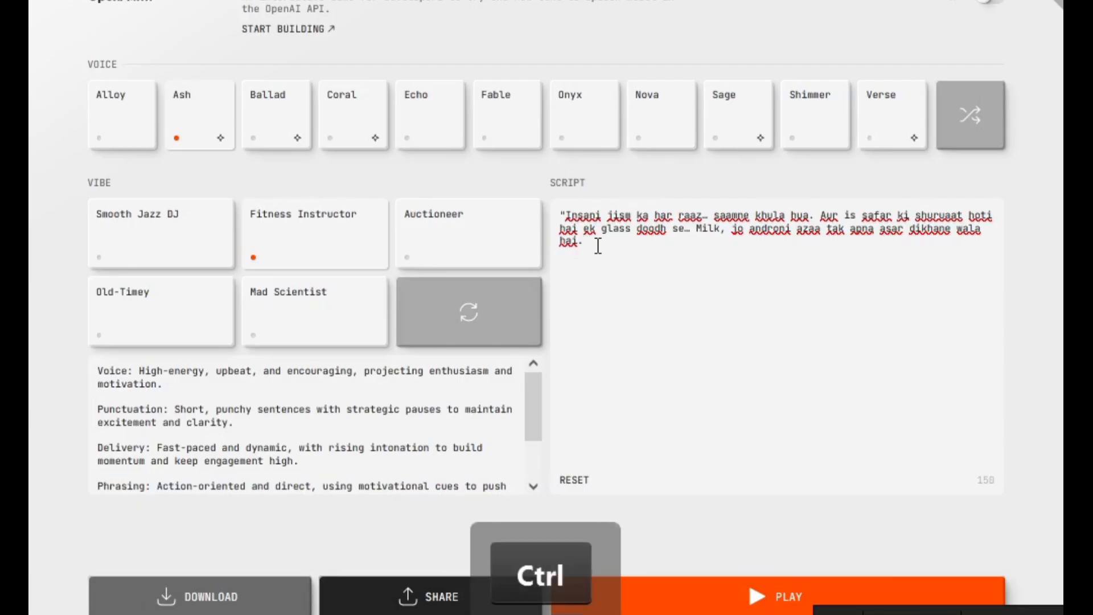
pyautogui.hotkey('ctrl', 'v')
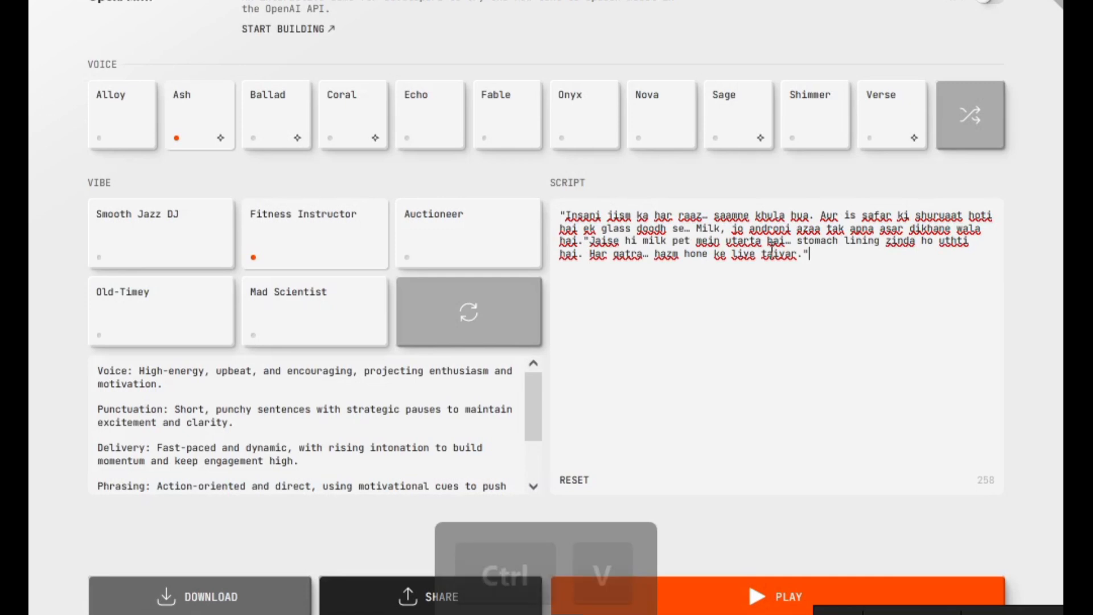
pyautogui.press('BackSpace')
pyautogui.press('BackSpace')
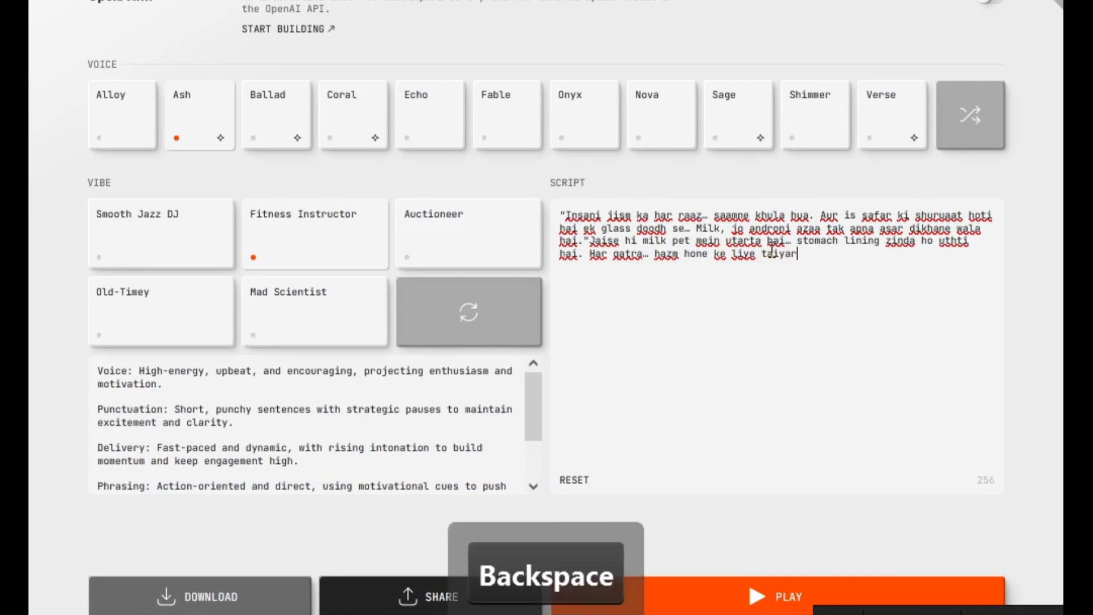
pyautogui.write('.')
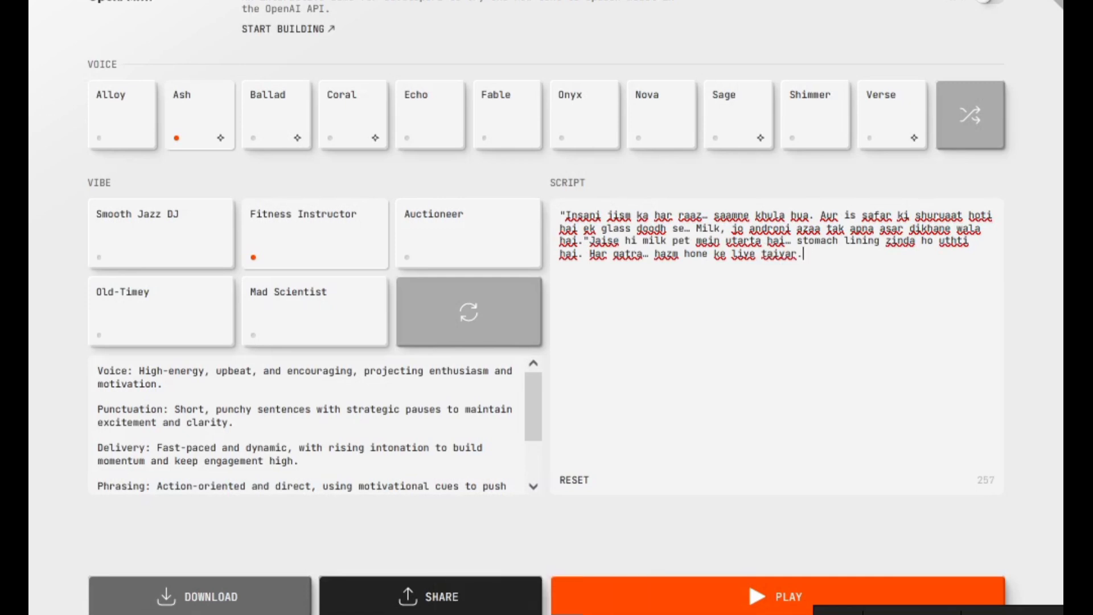
# - Go back to ChatGPT and copy the text of voice-over 3, "Intestinal Absorption – Milk Nutrients"
pyautogui.hotkey('alt', 'Tab')
pyautogui.scroll(-3, 415, 422)
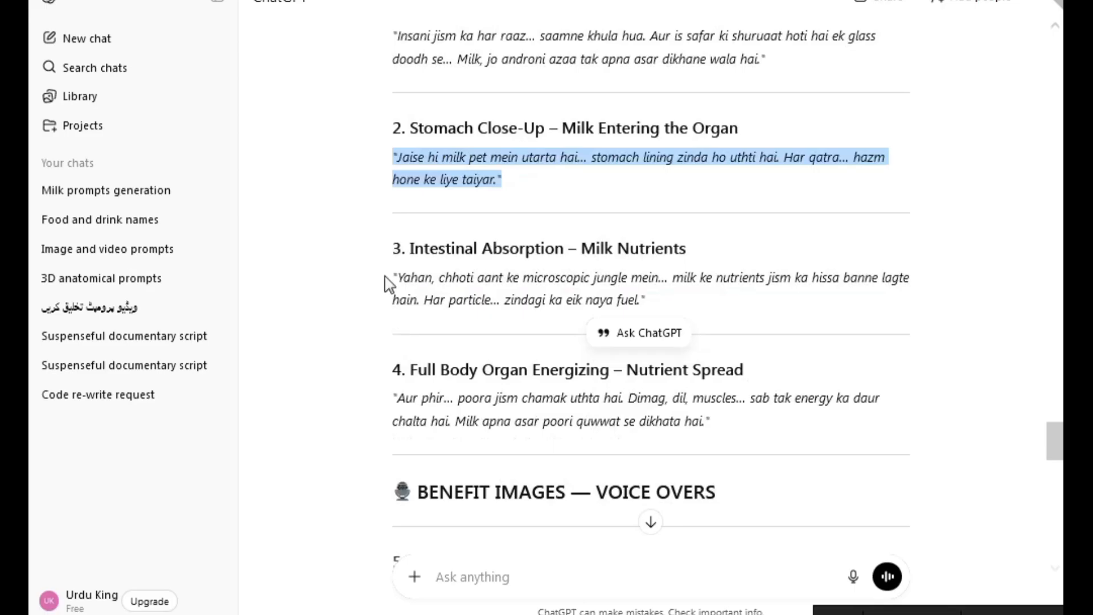
pyautogui.moveTo(387, 282); pyautogui.dragTo(593, 296)
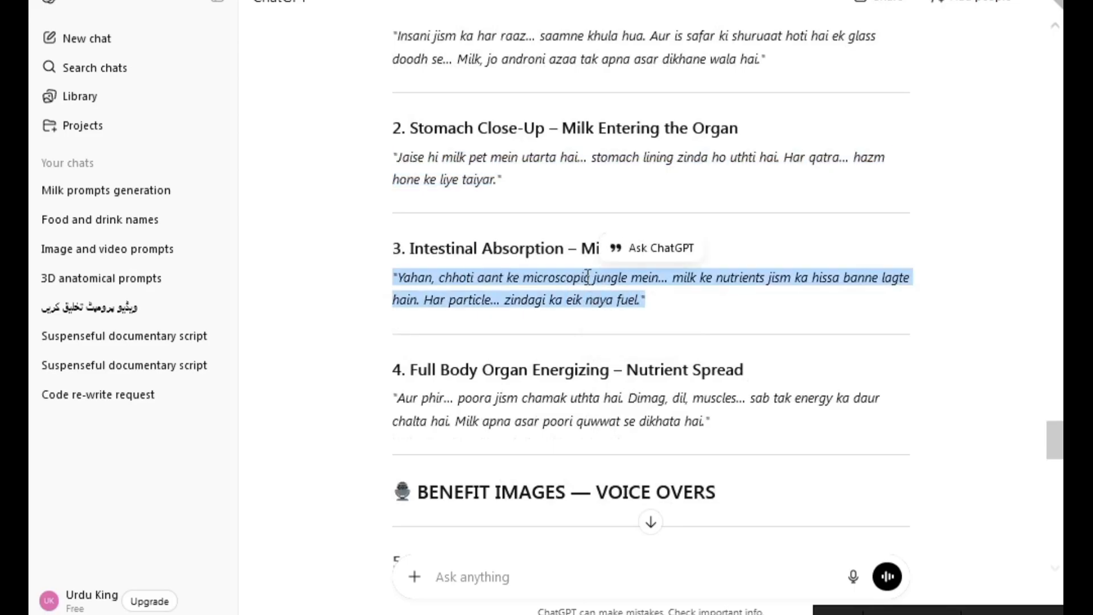
pyautogui.rightClick(588, 277)
pyautogui.click(607, 294)
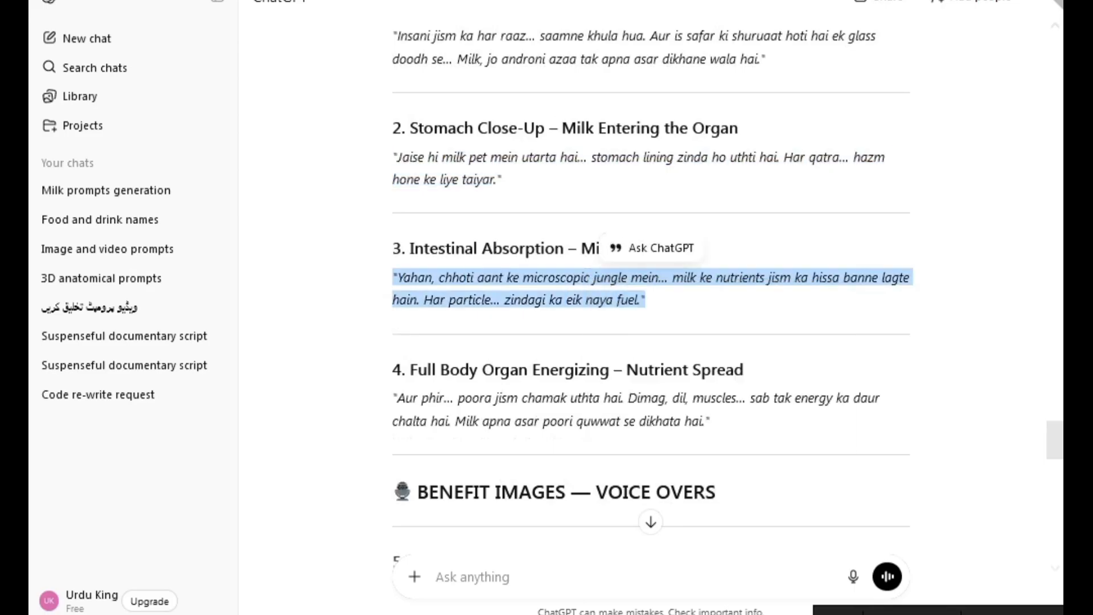
# - In OpenAI.fm, append the copied intestinal absorption voice-over to the end of the script and delete its closing quotation mark
pyautogui.hotkey('alt', 'Tab')
pyautogui.click(828, 259)
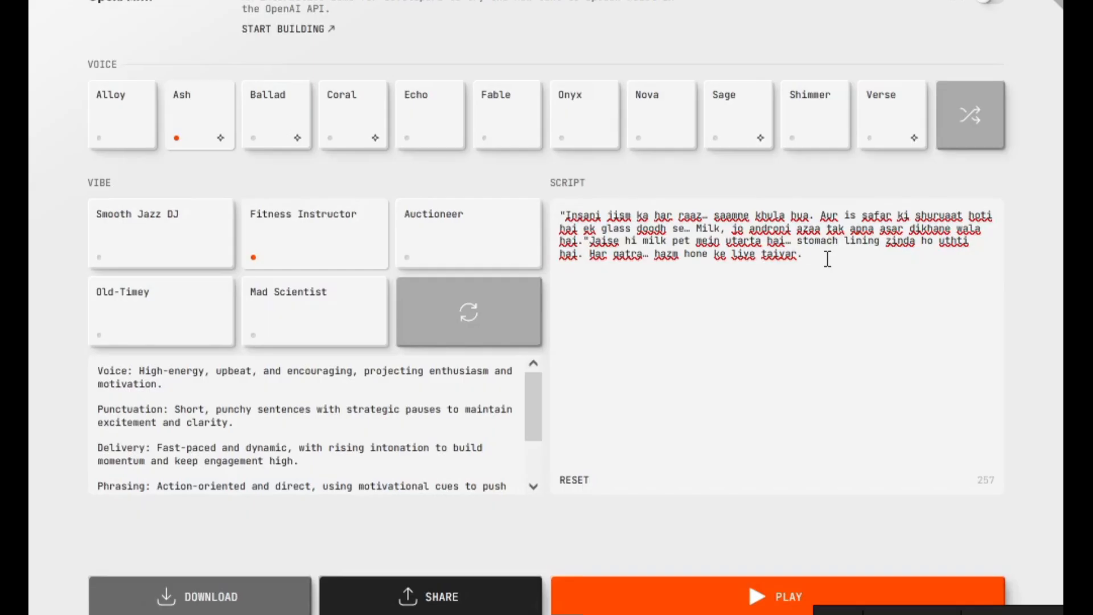
pyautogui.hotkey('ctrl', 'v')
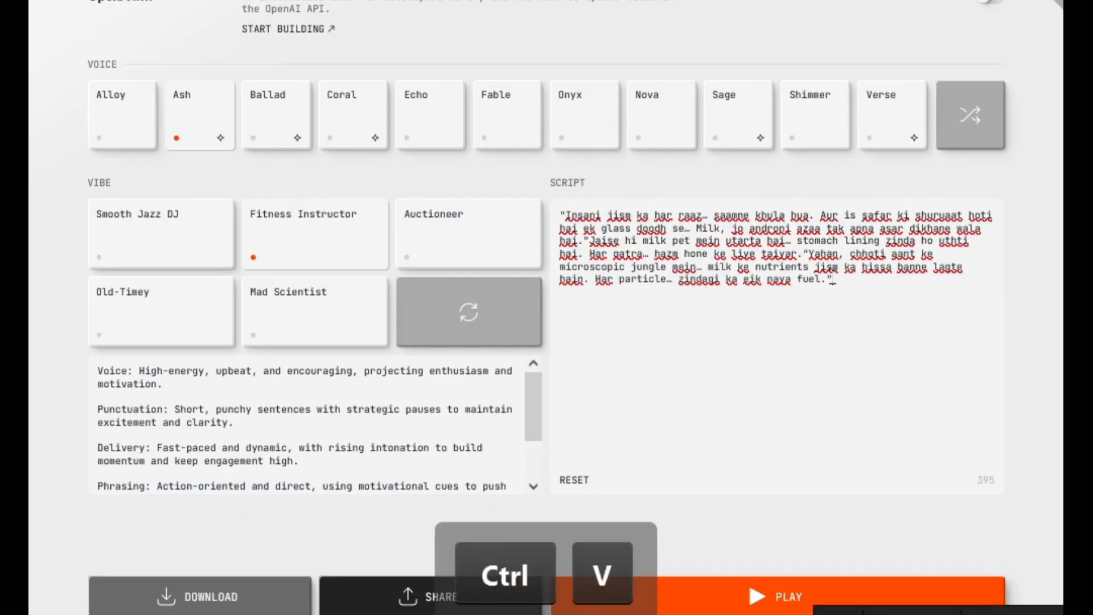
pyautogui.press('BackSpace')
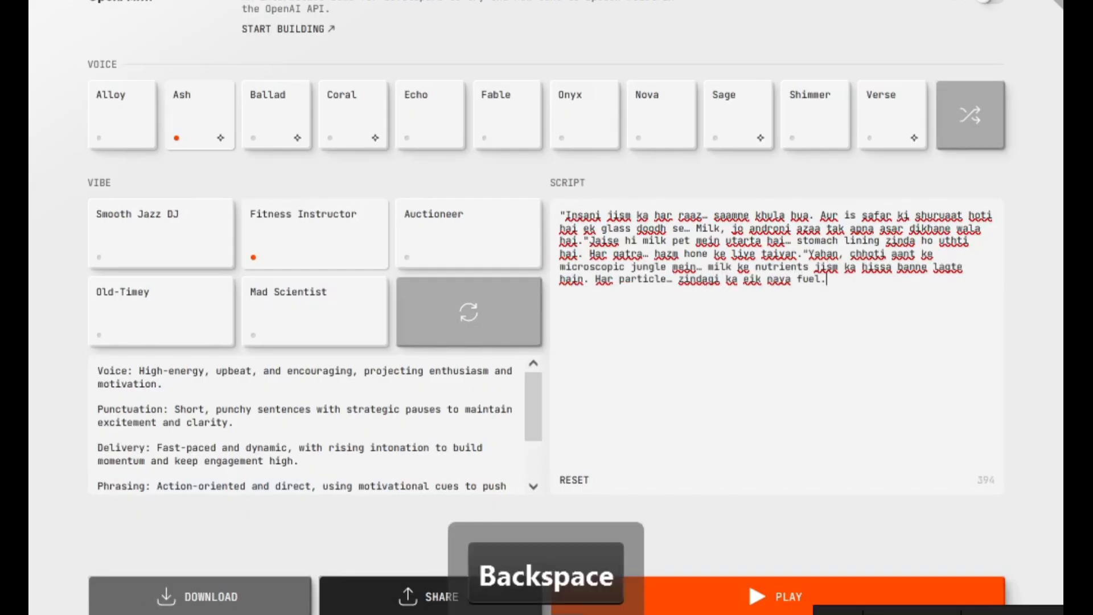
# - Copy voice-over 4, "Full Body Organ Energizing – Nutrient Spread", from ChatGPT, append it to the OpenAI.fm script and delete its closing quotation mark
pyautogui.hotkey('alt', 'Tab')
pyautogui.moveTo(393, 398); pyautogui.dragTo(724, 429)
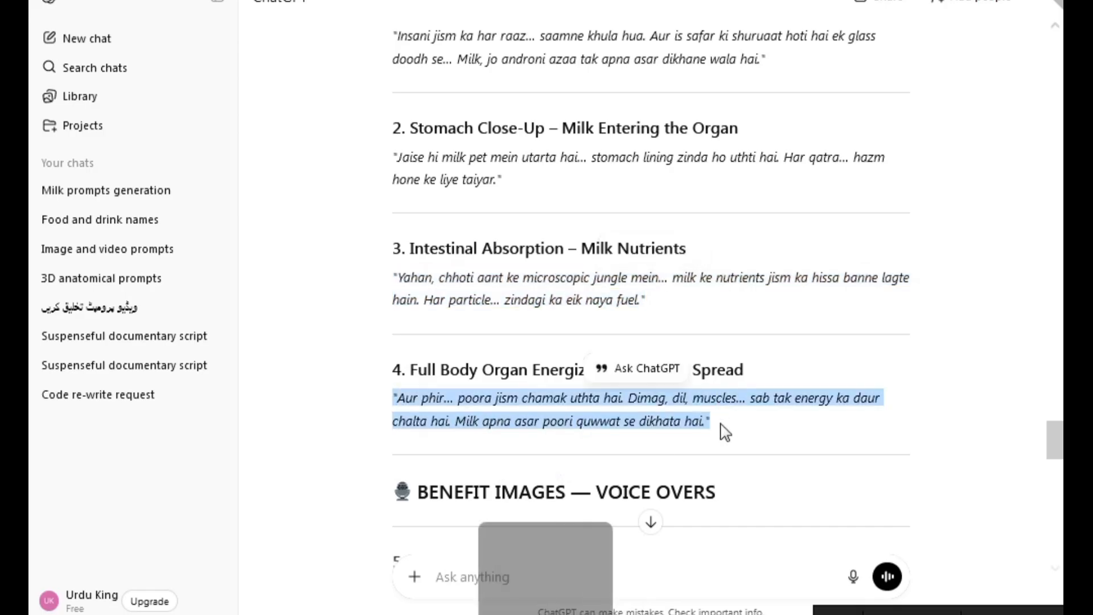
pyautogui.hotkey('ctrl', 'c')
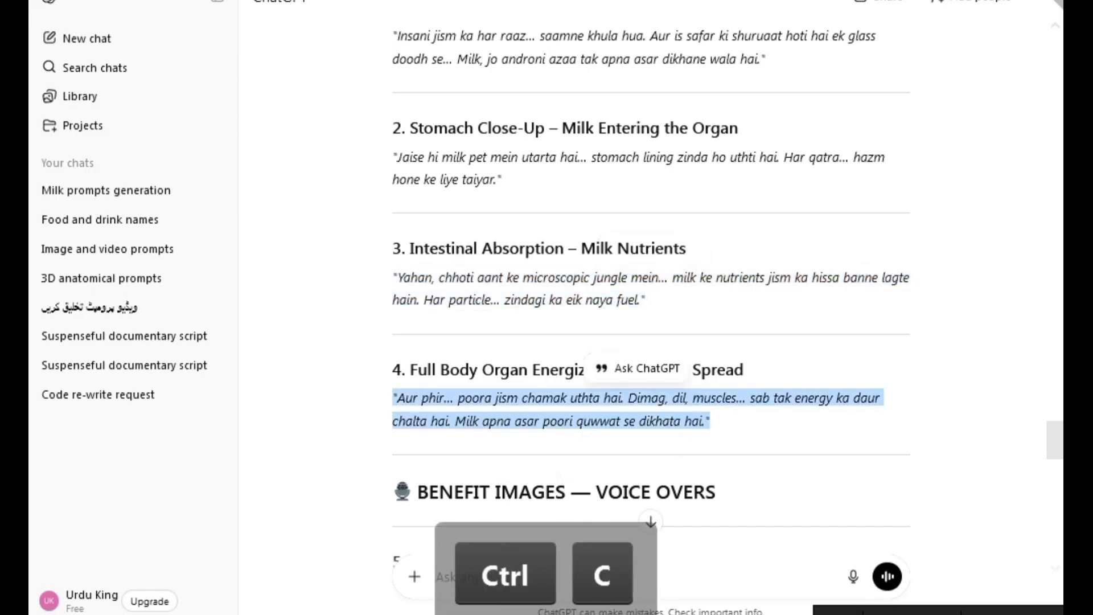
pyautogui.click(695, 3)
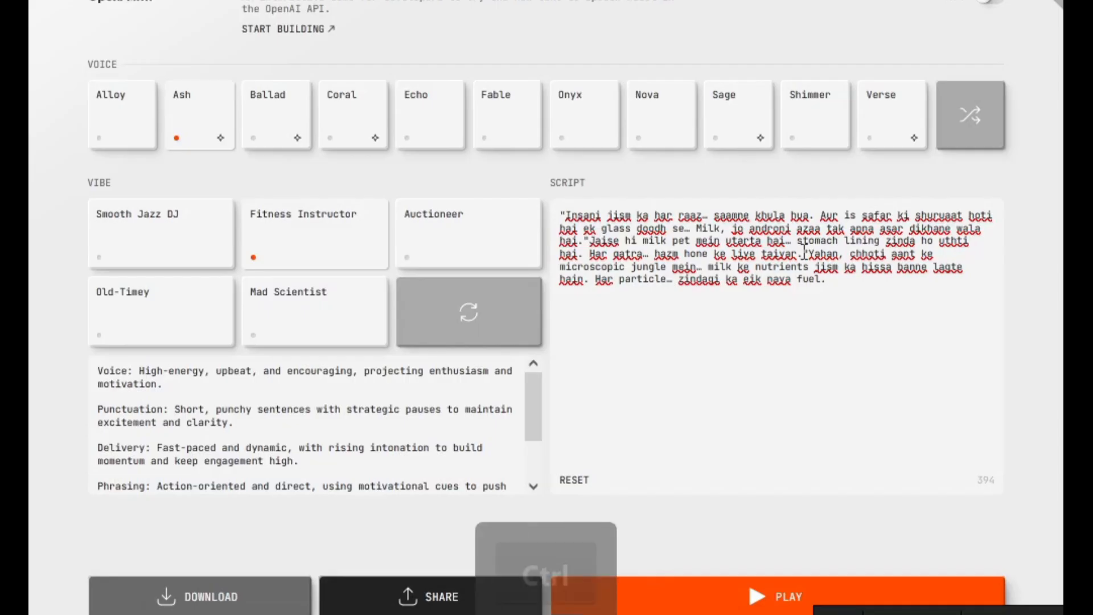
pyautogui.hotkey('ctrl', 'v')
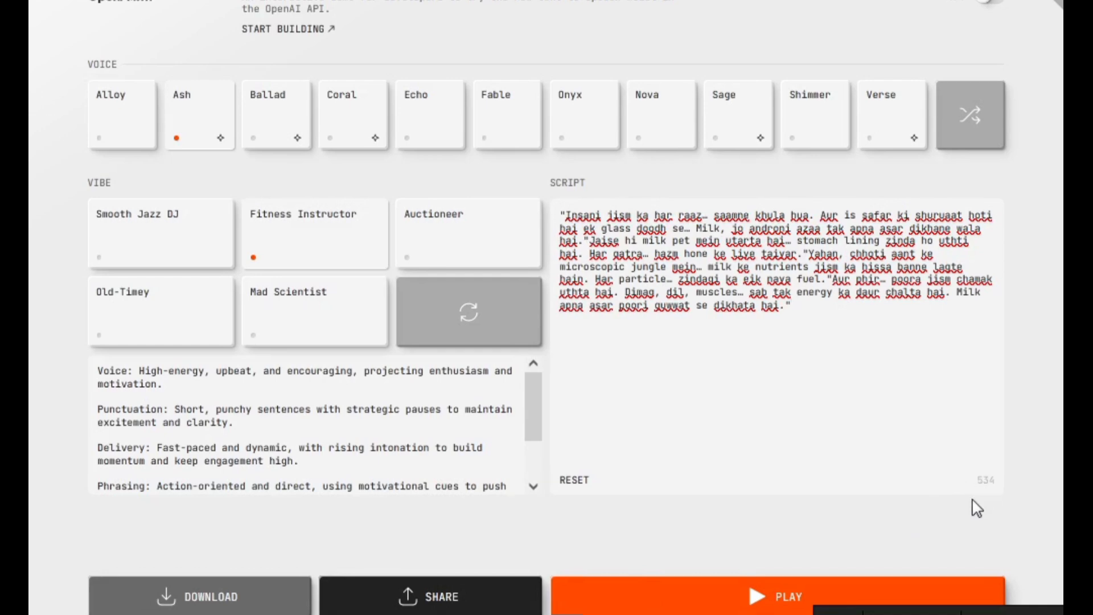
pyautogui.press('BackSpace')
# - Copy voice-over 5, "Brain Function Boost – Glowing Neurons", from ChatGPT, append it to the OpenAI.fm script and delete its closing quotation mark
pyautogui.hotkey('alt', 'Tab')
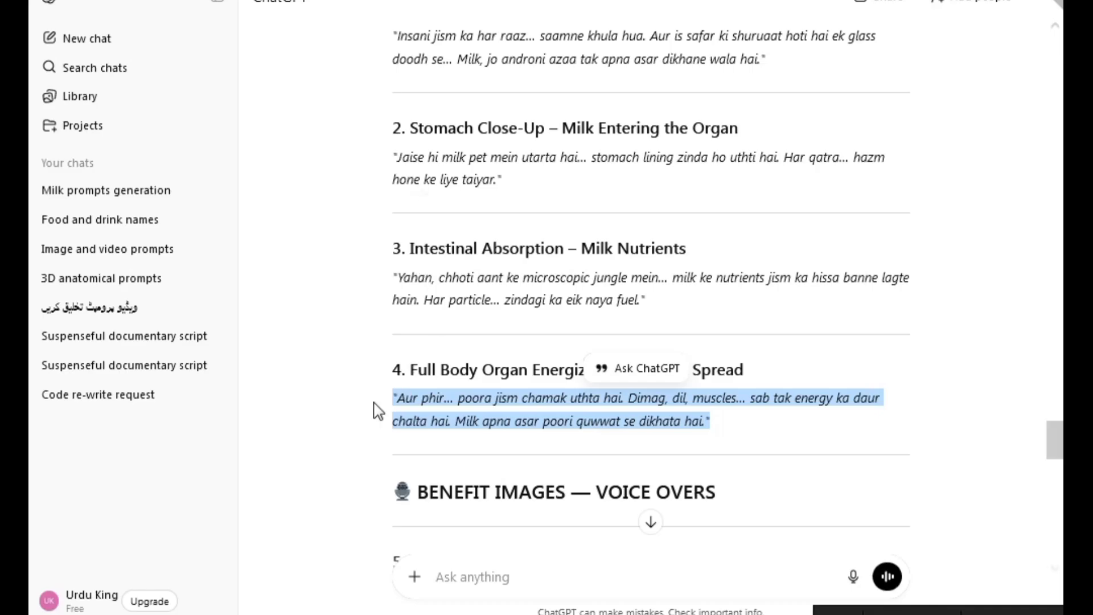
pyautogui.scroll(-3, 393, 365)
pyautogui.scroll(-2, 404, 313)
pyautogui.moveTo(393, 281); pyautogui.dragTo(692, 309)
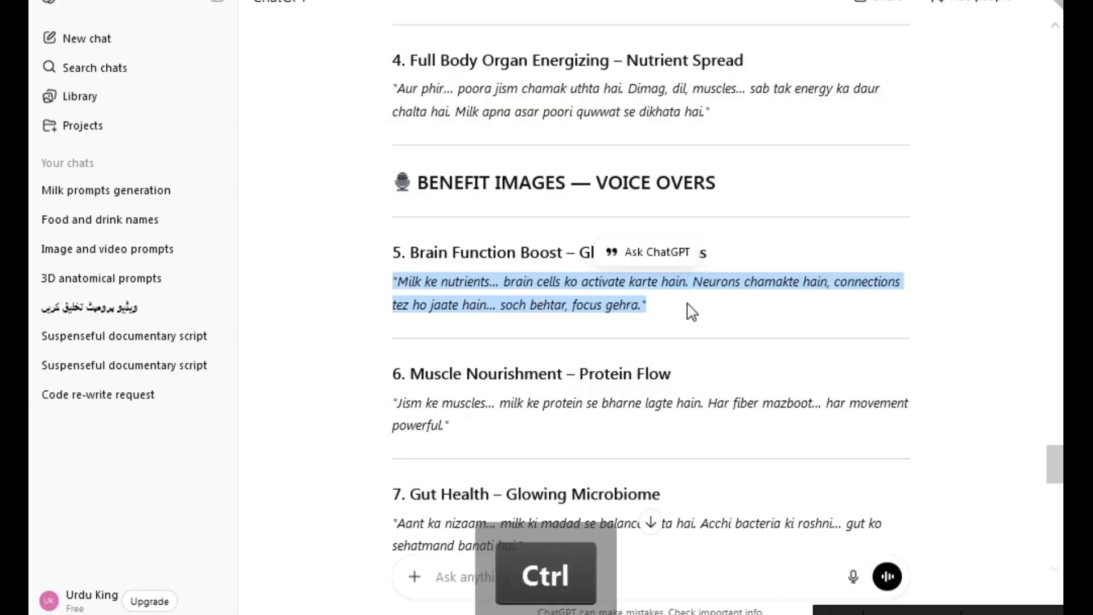
pyautogui.hotkey('ctrl', 'c')
pyautogui.hotkey('alt', 'Tab')
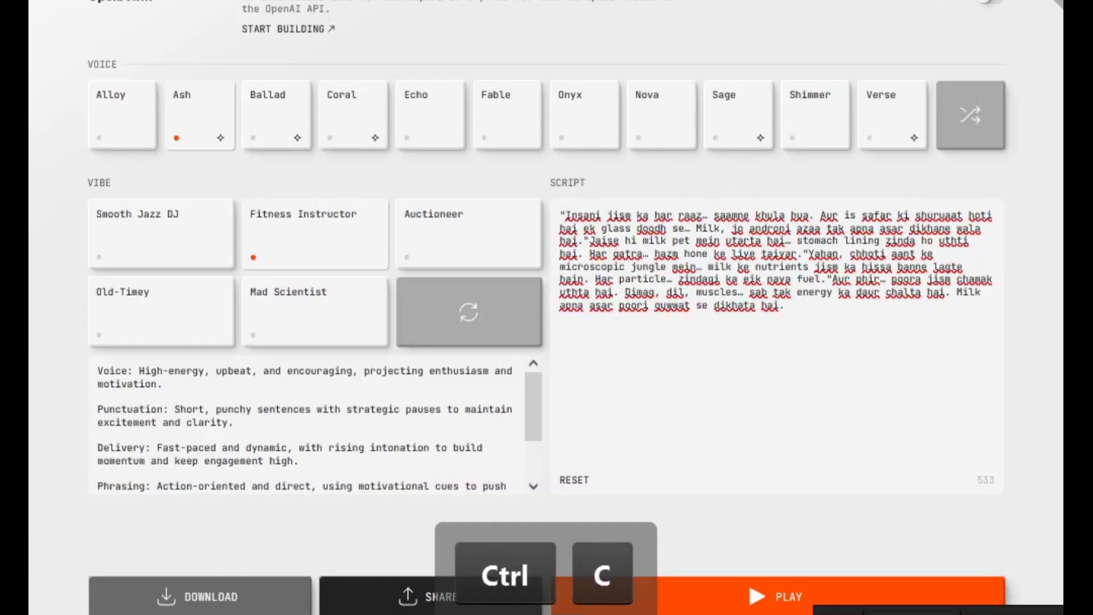
pyautogui.click(822, 330)
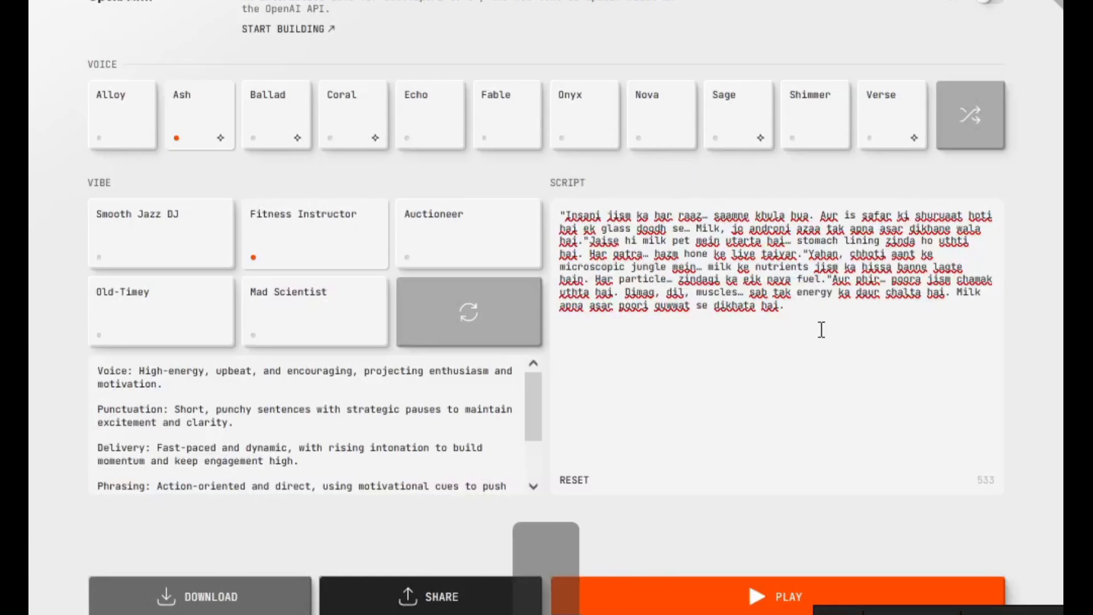
pyautogui.hotkey('ctrl', 'v')
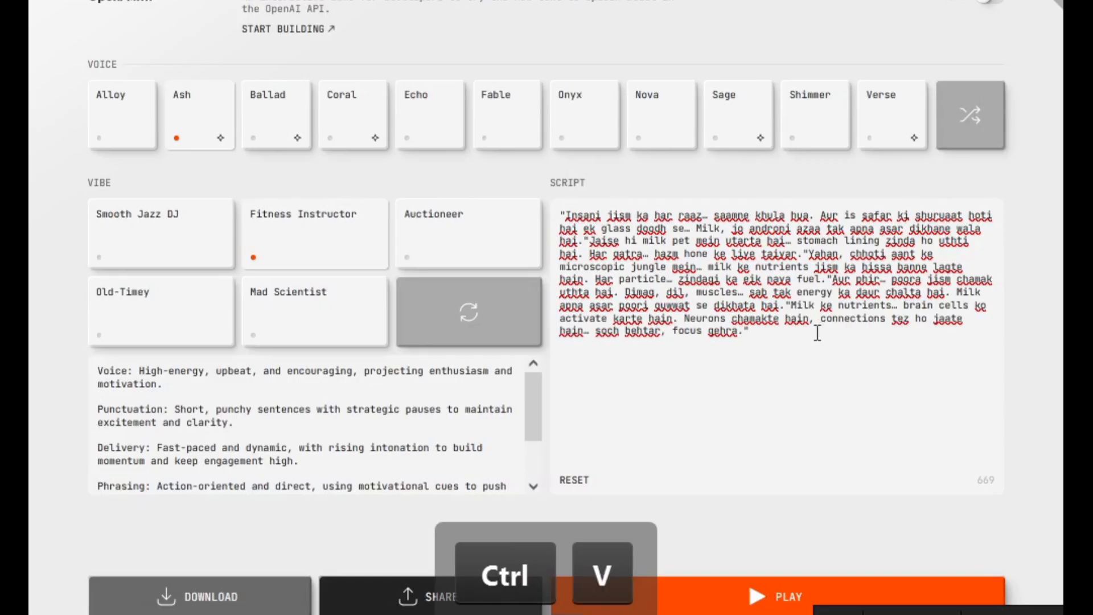
pyautogui.press('BackSpace')
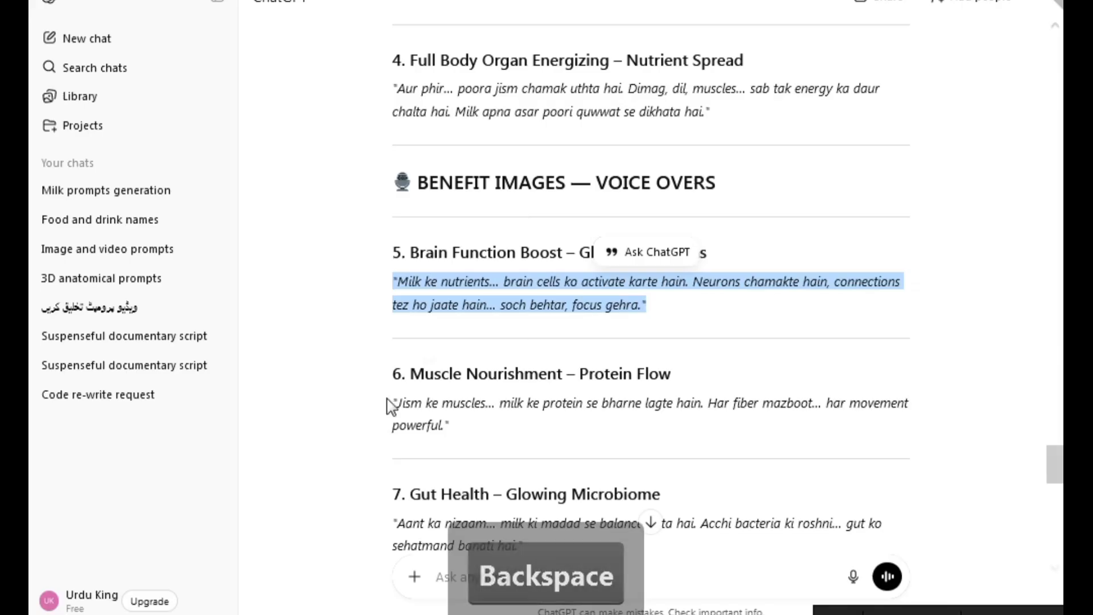
# - Copy voice-over 6, "Muscle Nourishment – Protein Flow", from ChatGPT, append it to the OpenAI.fm script and delete its closing quotation mark
pyautogui.moveTo(389, 407); pyautogui.dragTo(449, 426)
pyautogui.hotkey('ctrl', 'c')
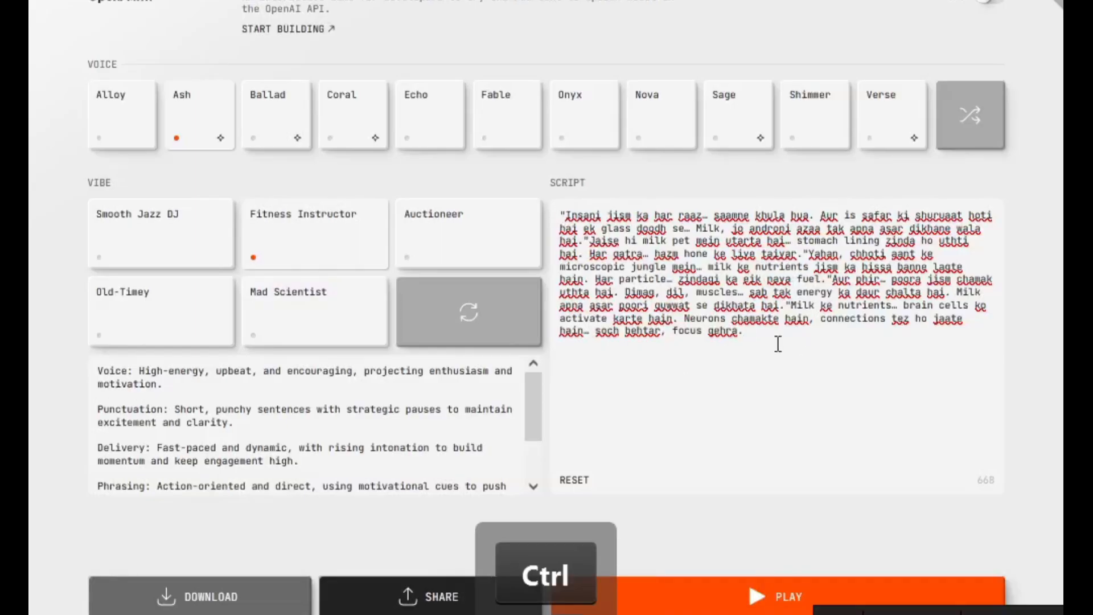
pyautogui.hotkey('ctrl', 'v')
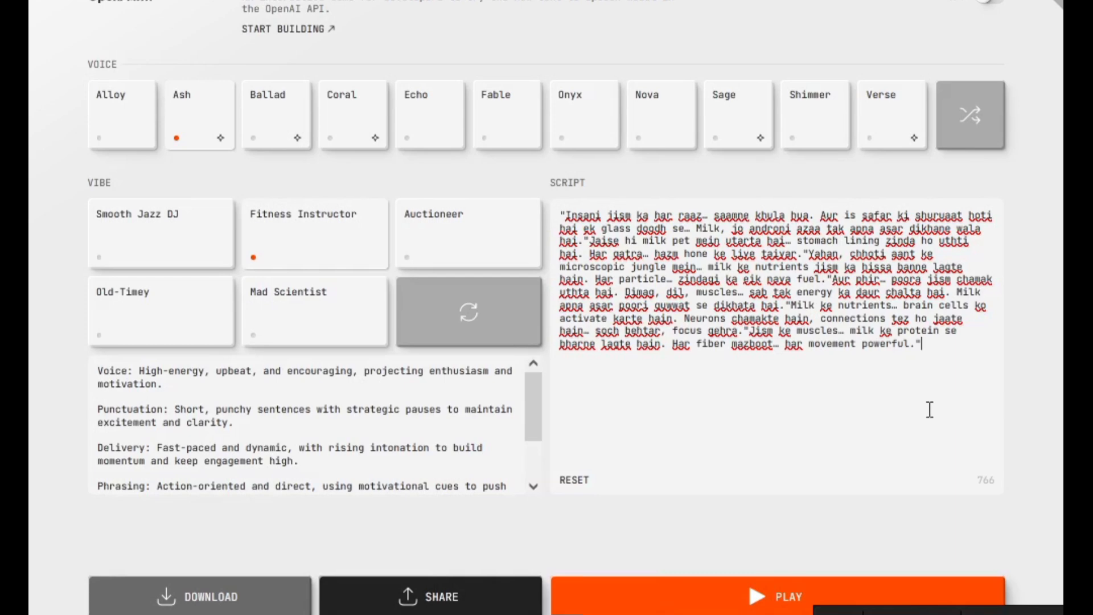
pyautogui.press('BackSpace')
# - Preview the assembled script with the Ash voice and Fitness Instructor vibe, stop playback and download the audio
pyautogui.click(654, 602)
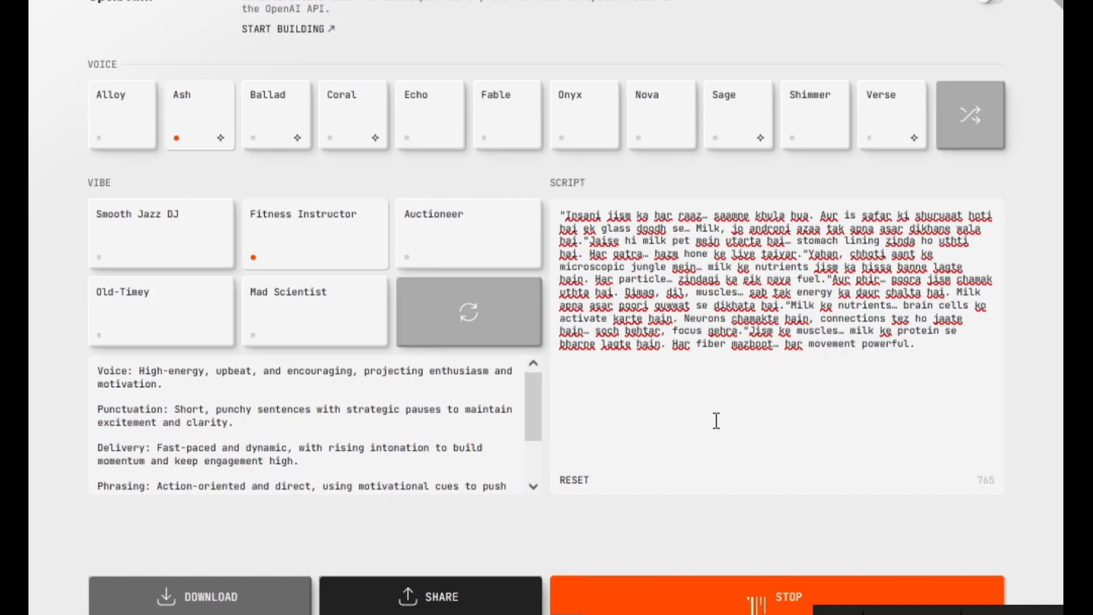
pyautogui.click(742, 602)
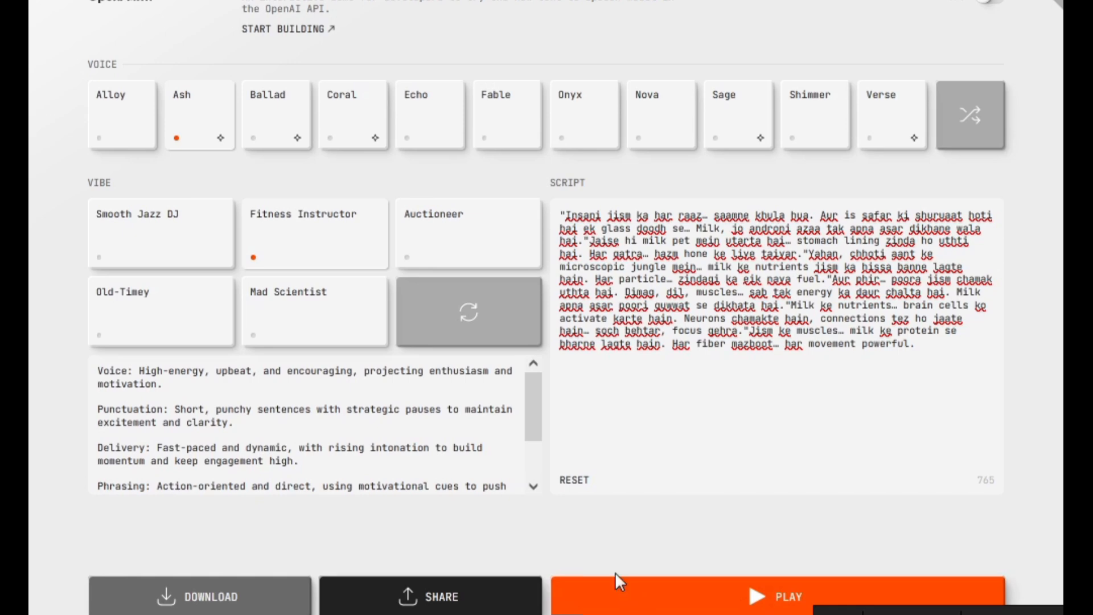
pyautogui.click(152, 598)
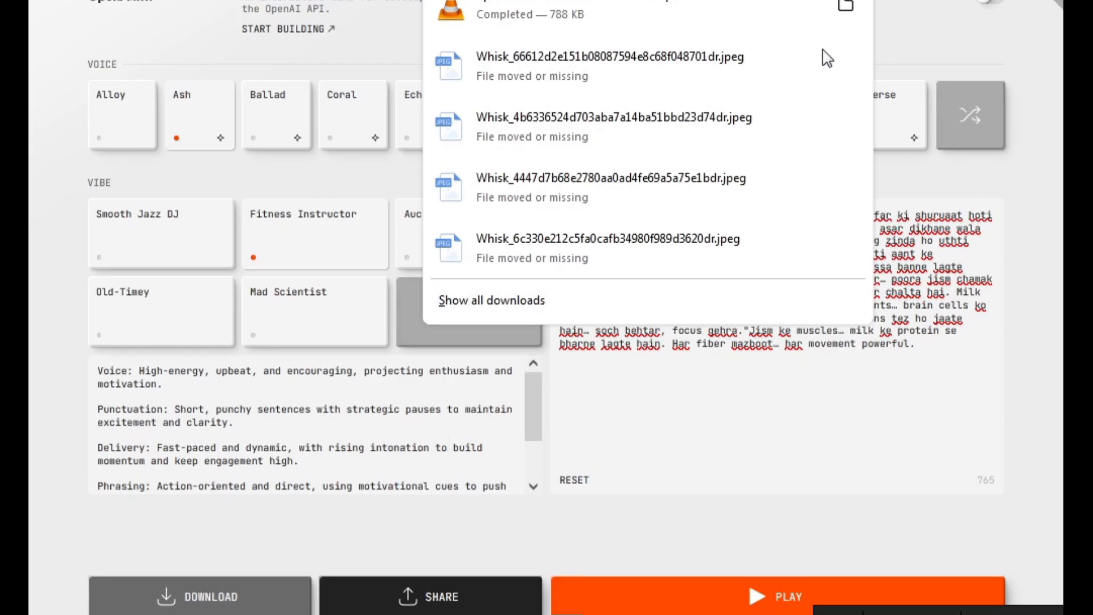
# - Show the downloaded openai-fm-ash-fitness-instructor file in its folder and rename it "Audio 1." with a trailing period
pyautogui.click(846, 10)
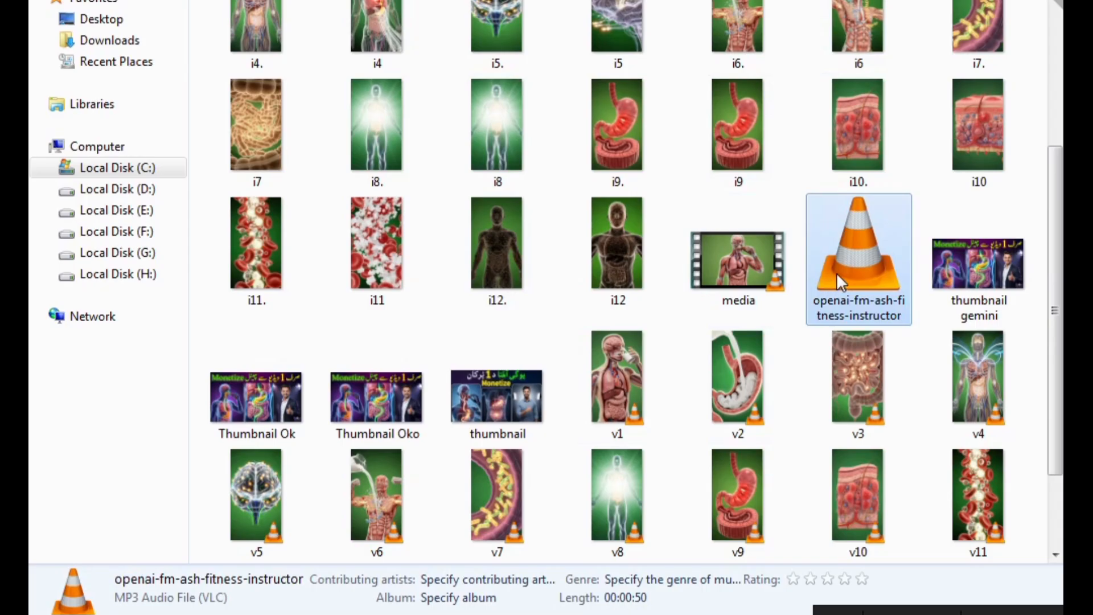
pyautogui.rightClick(841, 281)
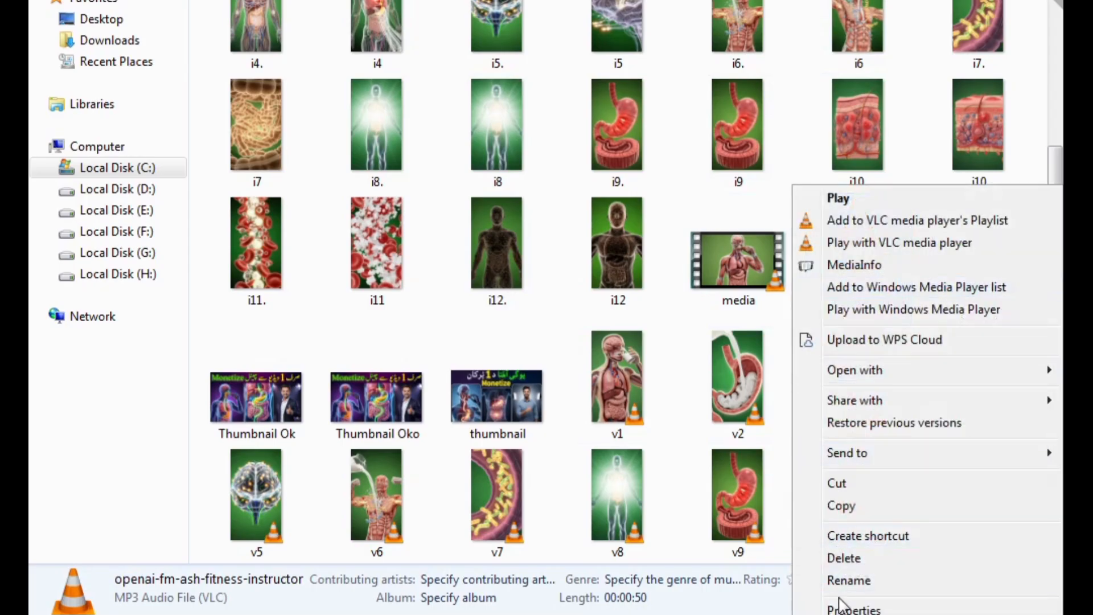
pyautogui.click(837, 580)
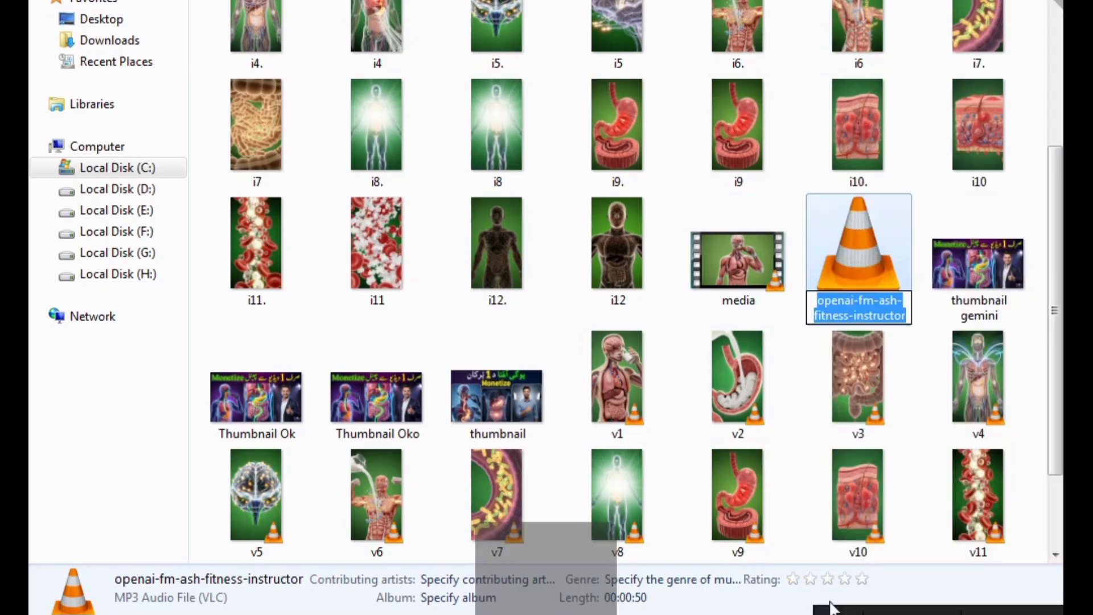
pyautogui.write('Auf')
pyautogui.press('BackSpace')
pyautogui.write('di')
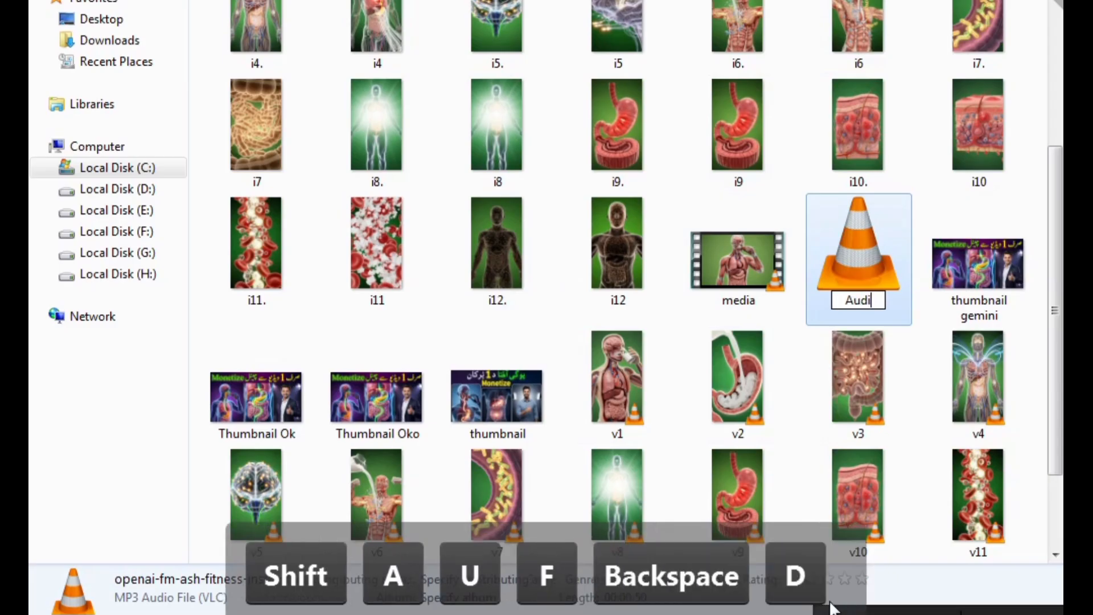
pyautogui.write('o 1')
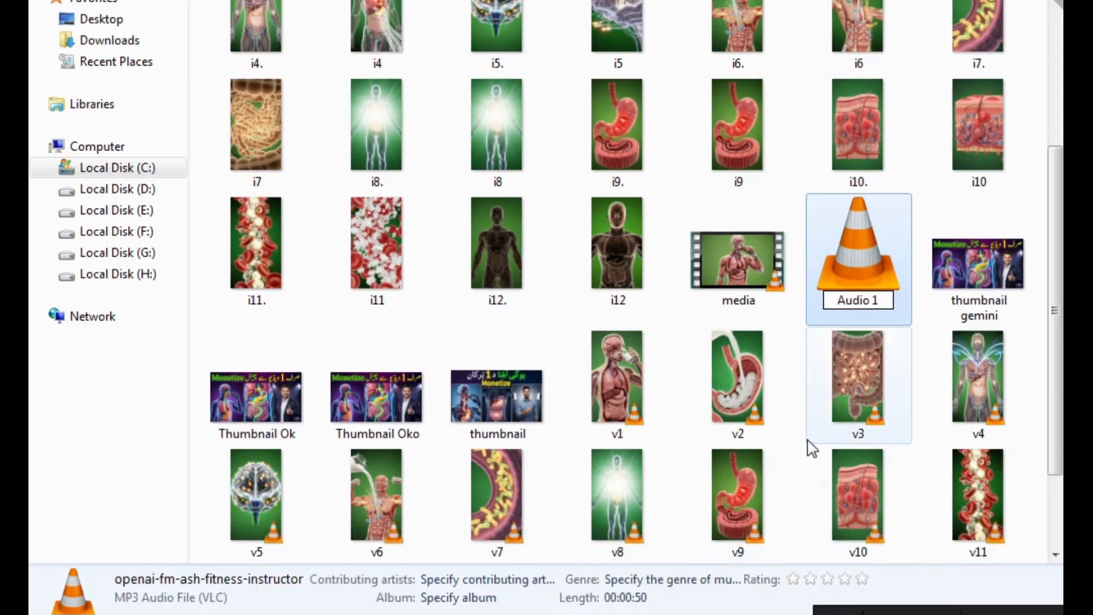
pyautogui.write('.')
pyautogui.click(802, 470)
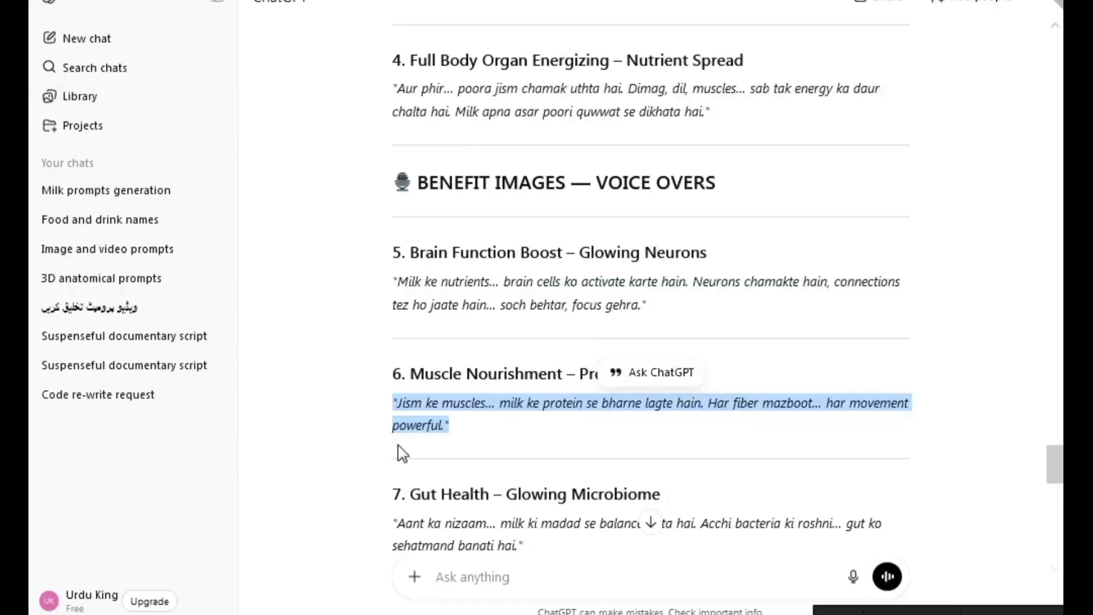
# - Copy voice-over 7, "Gut Health – Glowing Microbiome", from ChatGPT and replace the entire OpenAI.fm script with it
pyautogui.scroll(-2, 403, 452)
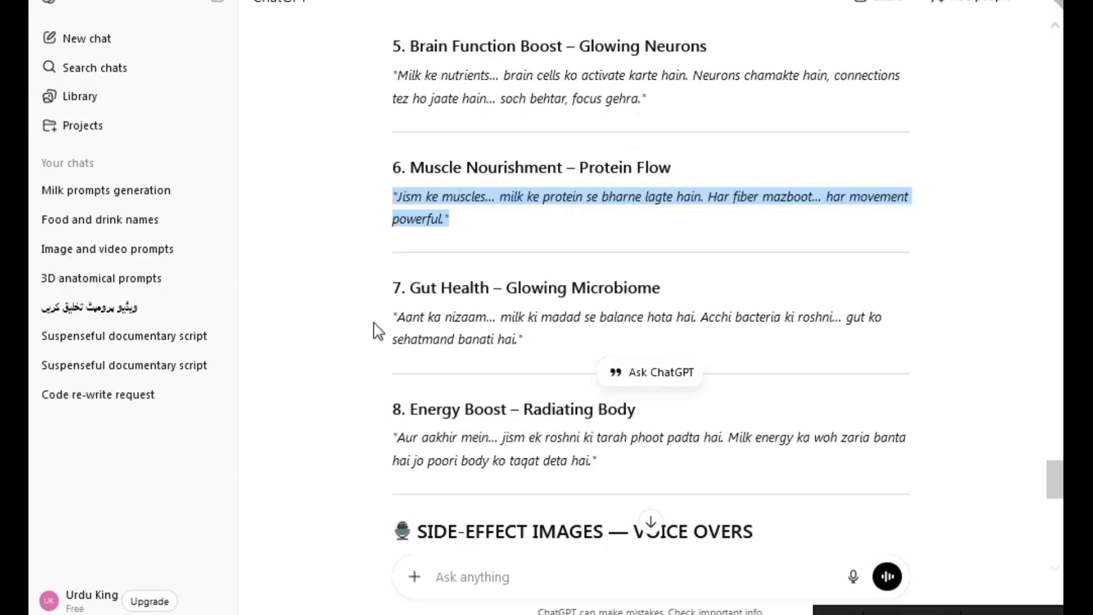
pyautogui.moveTo(392, 314); pyautogui.dragTo(554, 352)
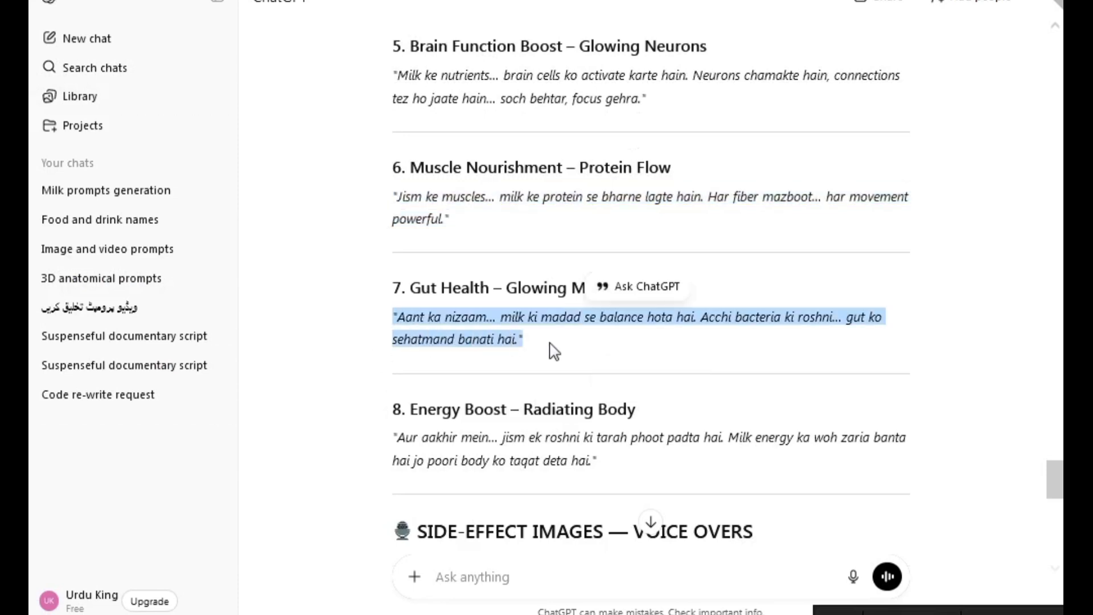
pyautogui.hotkey('ctrl', 'c')
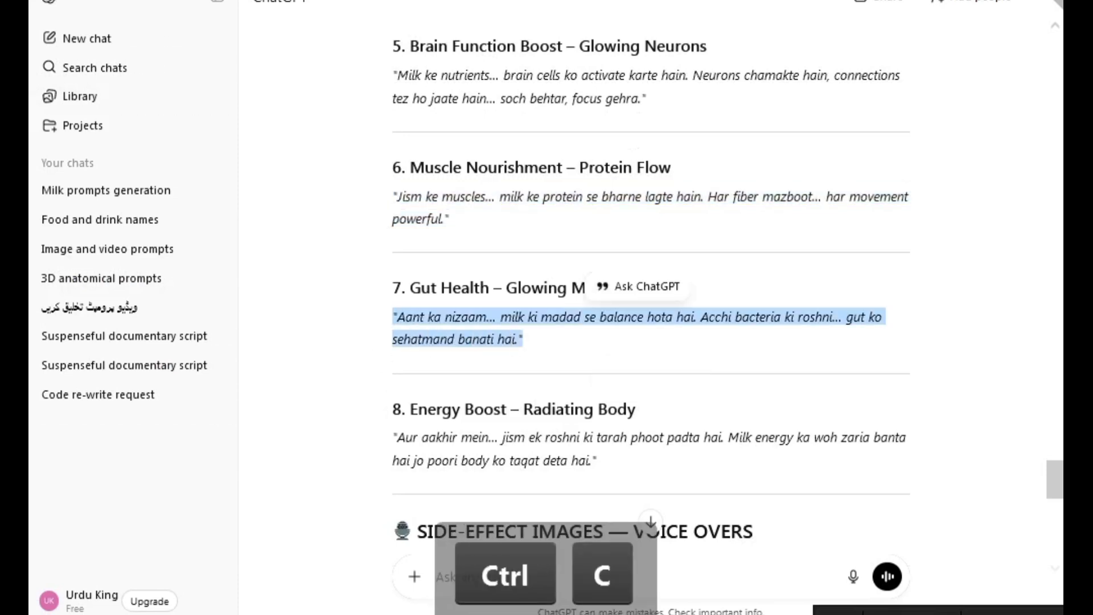
pyautogui.hotkey('ctrl', 'Tab')
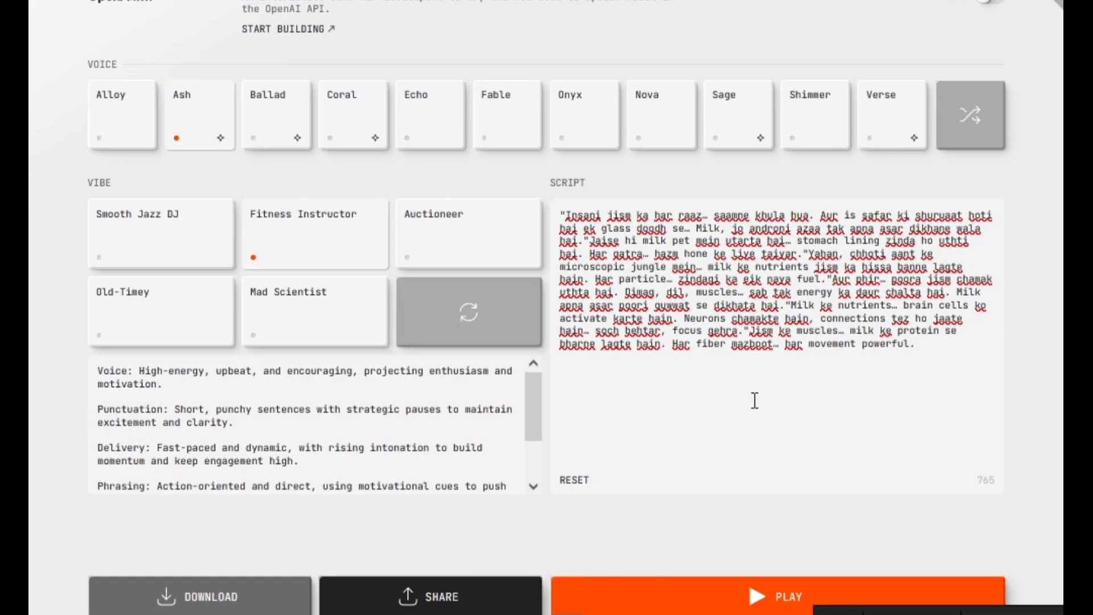
pyautogui.hotkey('ctrl', 'a')
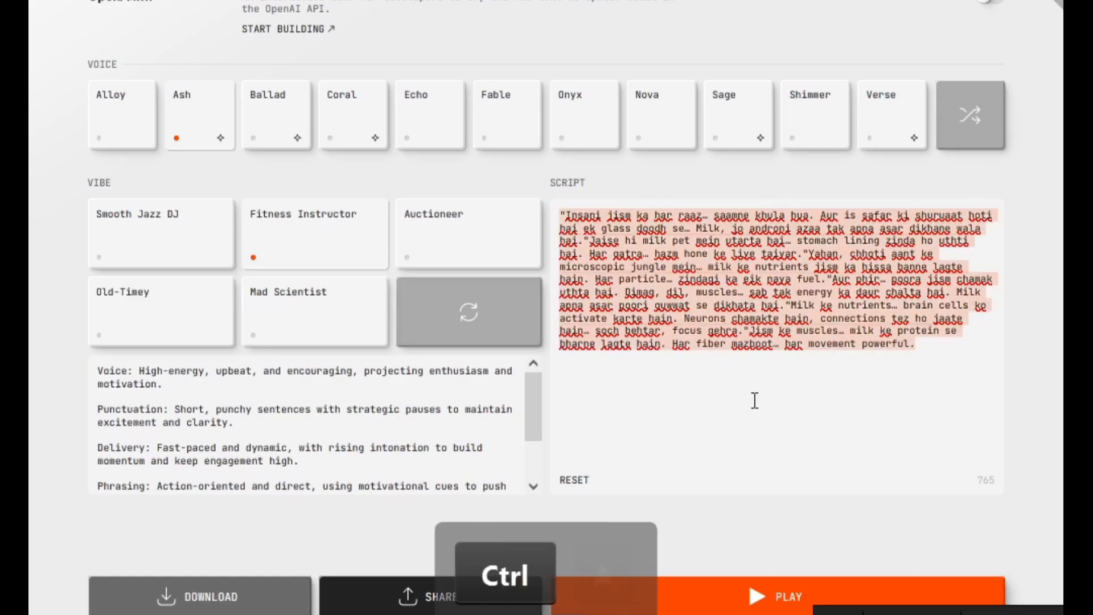
pyautogui.hotkey('ctrl', 'v')
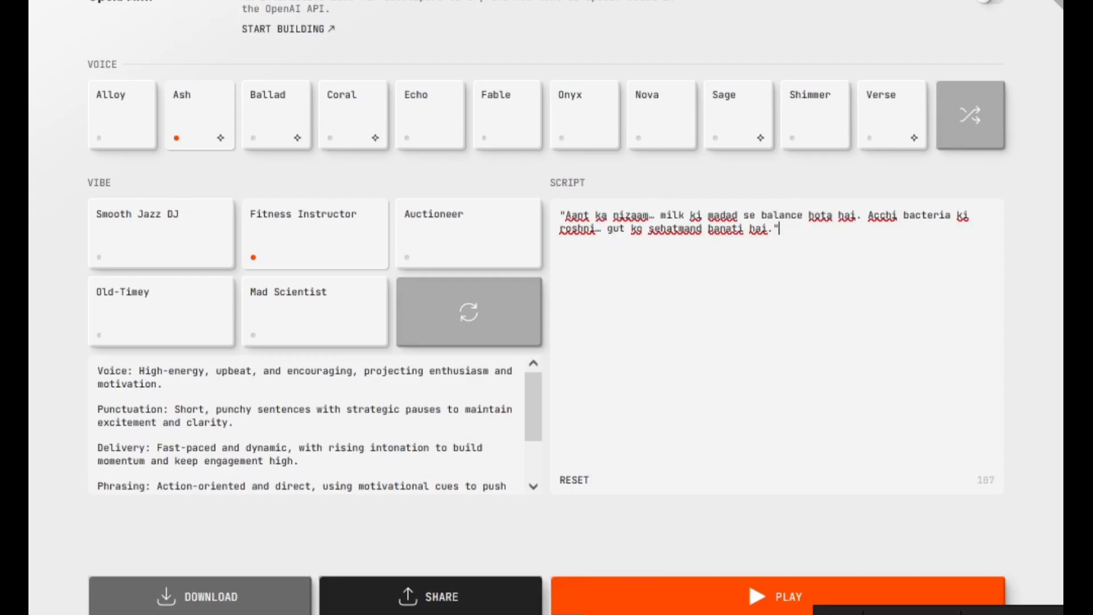
# - Copy voice-over 8, "Energy Boost – Radiating Body", from ChatGPT and append it to the OpenAI.fm script in place of the closing quotation mark
pyautogui.hotkey('alt', 'Tab')
pyautogui.scroll(-4, 372, 349)
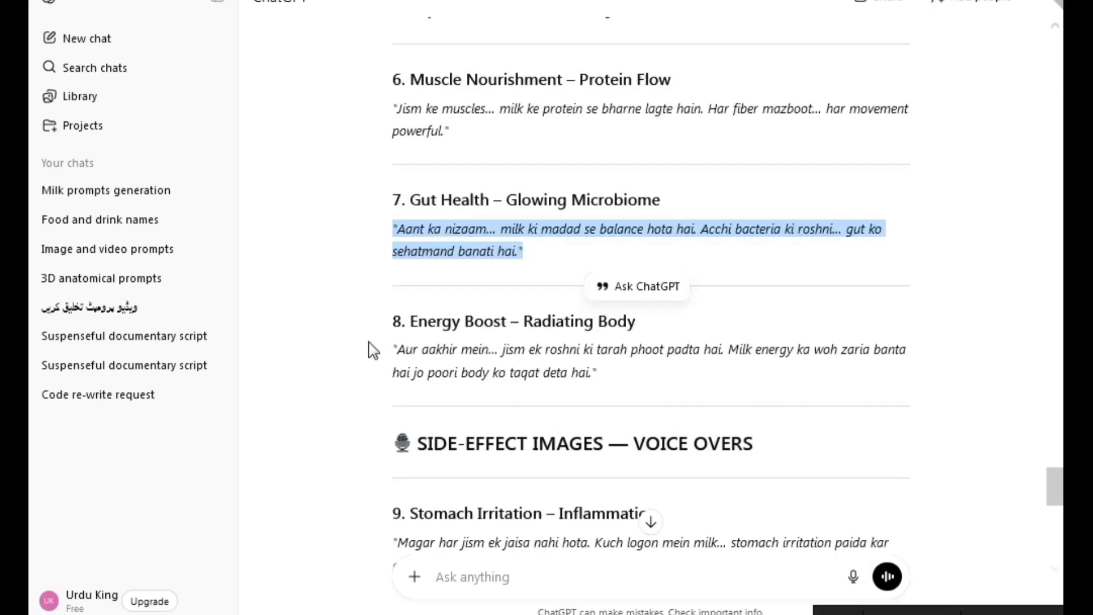
pyautogui.moveTo(393, 230); pyautogui.dragTo(621, 263)
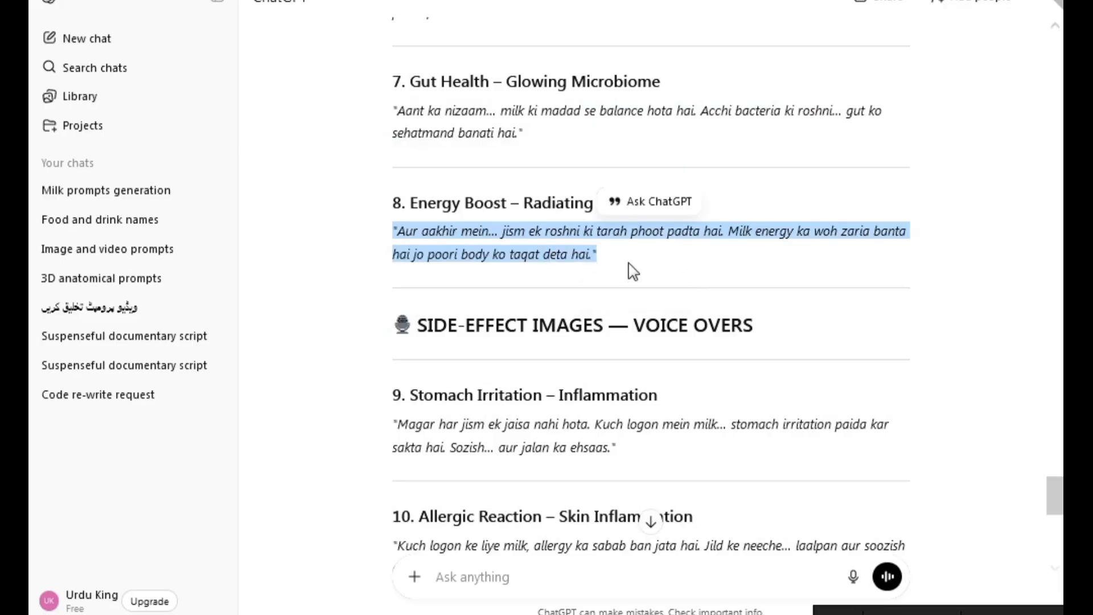
pyautogui.hotkey('ctrl', 'c')
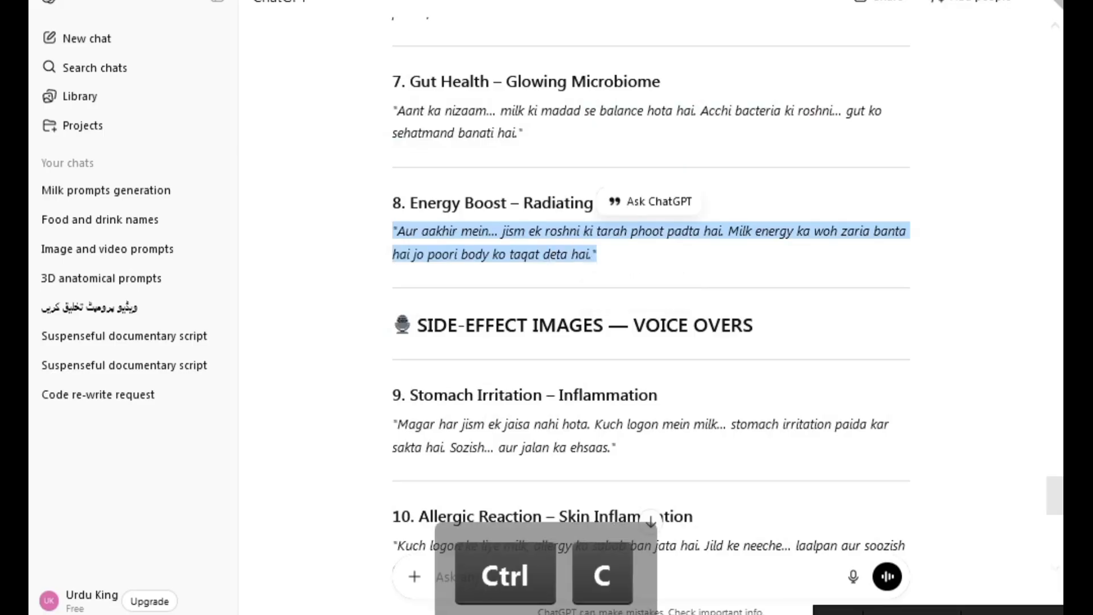
pyautogui.hotkey('alt', 'Tab')
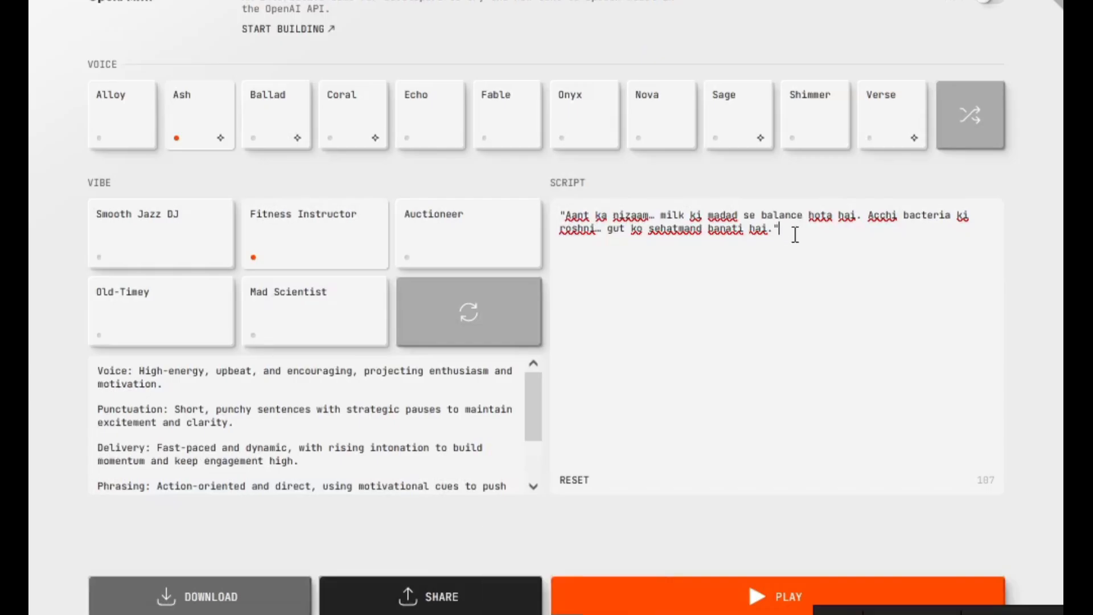
pyautogui.press('BackSpace')
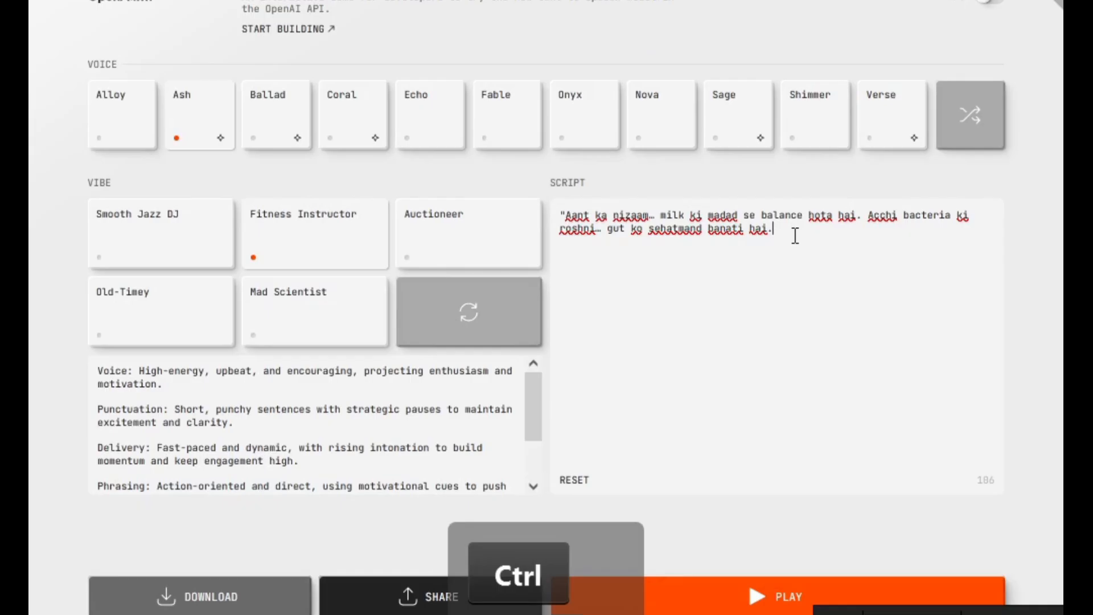
pyautogui.hotkey('ctrl', 'v')
# - Append ChatGPT's voice-over 9, "Stomach Irritation – Inflammation", to the OpenAI.fm script, removing the closing quotation marks before and after it
pyautogui.hotkey('alt', 'Tab')
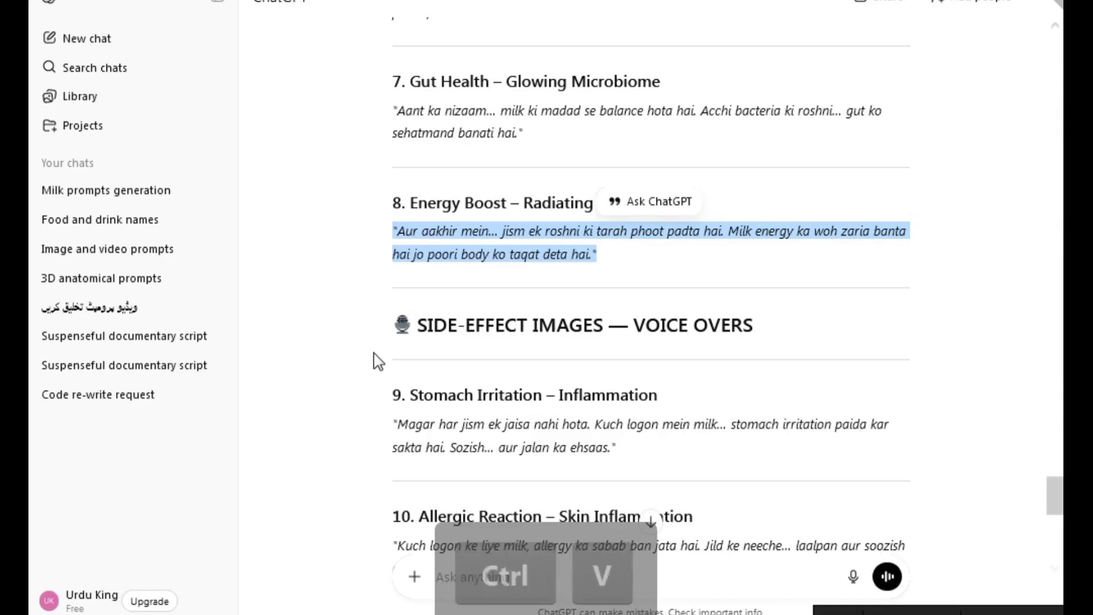
pyautogui.scroll(-4, 387, 221)
pyautogui.moveTo(387, 221); pyautogui.dragTo(651, 263)
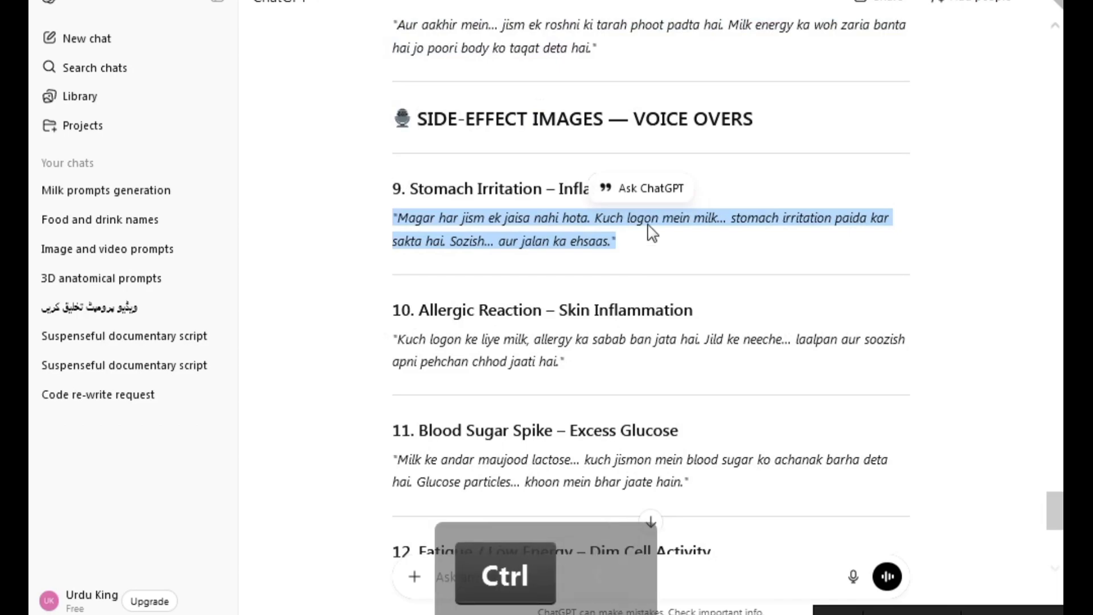
pyautogui.hotkey('ctrl', 'c')
pyautogui.hotkey('alt', 'Tab')
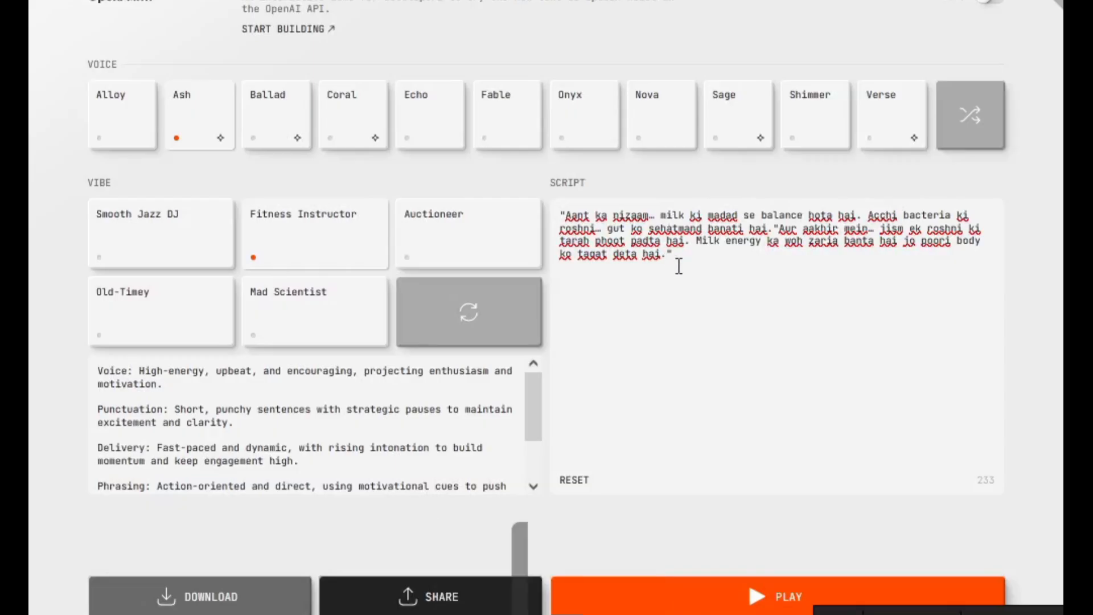
pyautogui.press('BackSpace')
pyautogui.hotkey('ctrl', 'v')
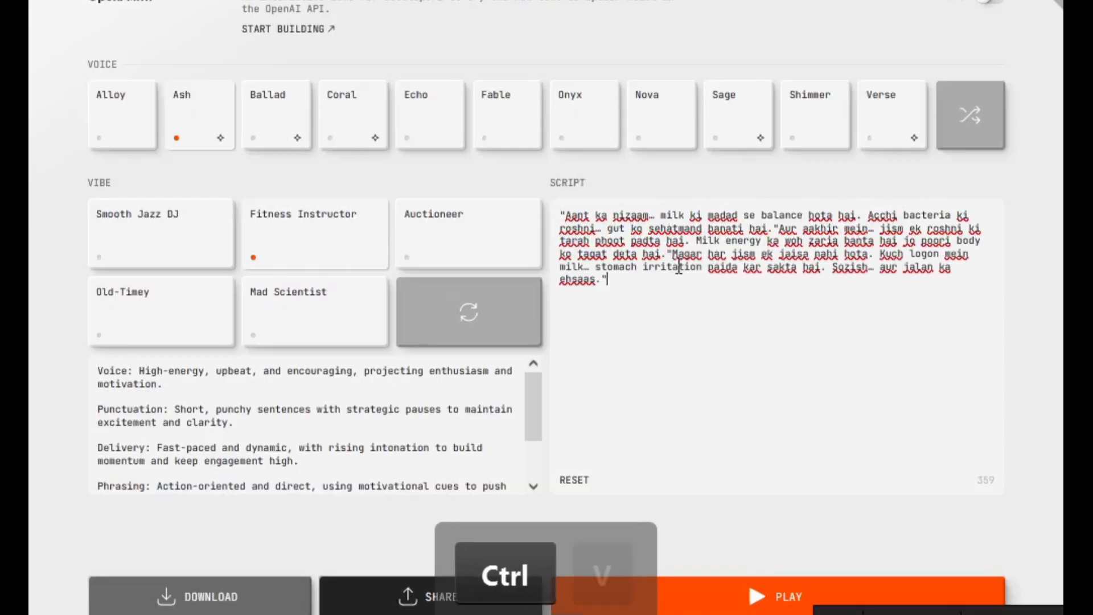
pyautogui.press('BackSpace')
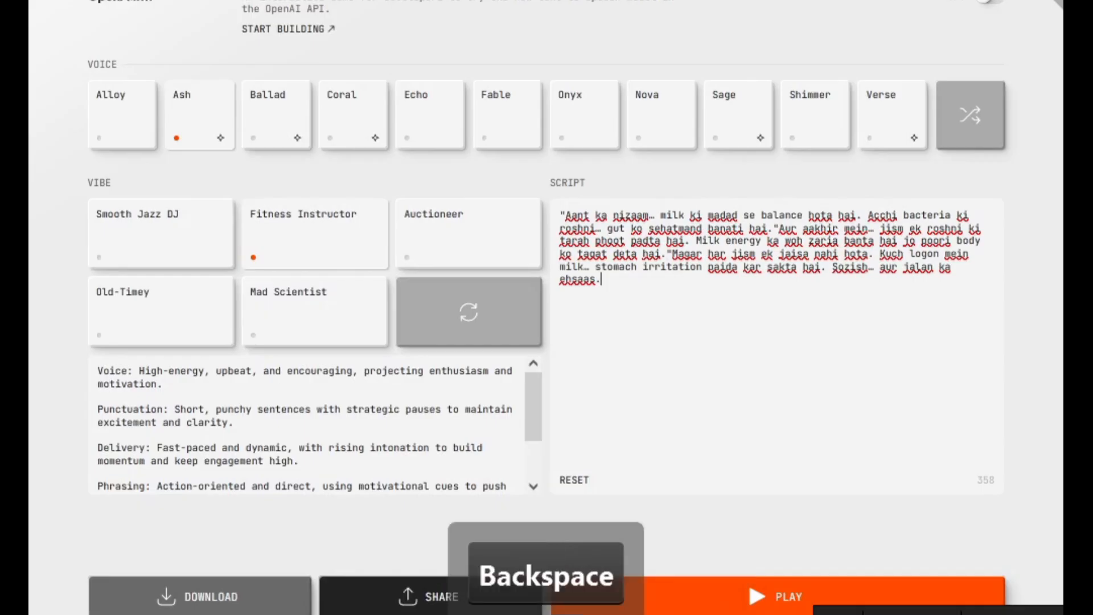
# - Copy voice-over 10, "Allergic Reaction – Skin Inflammation", from ChatGPT, append it to the OpenAI.fm script and delete its closing quotation mark
pyautogui.hotkey('alt', 'Tab')
pyautogui.scroll(-2, 383, 419)
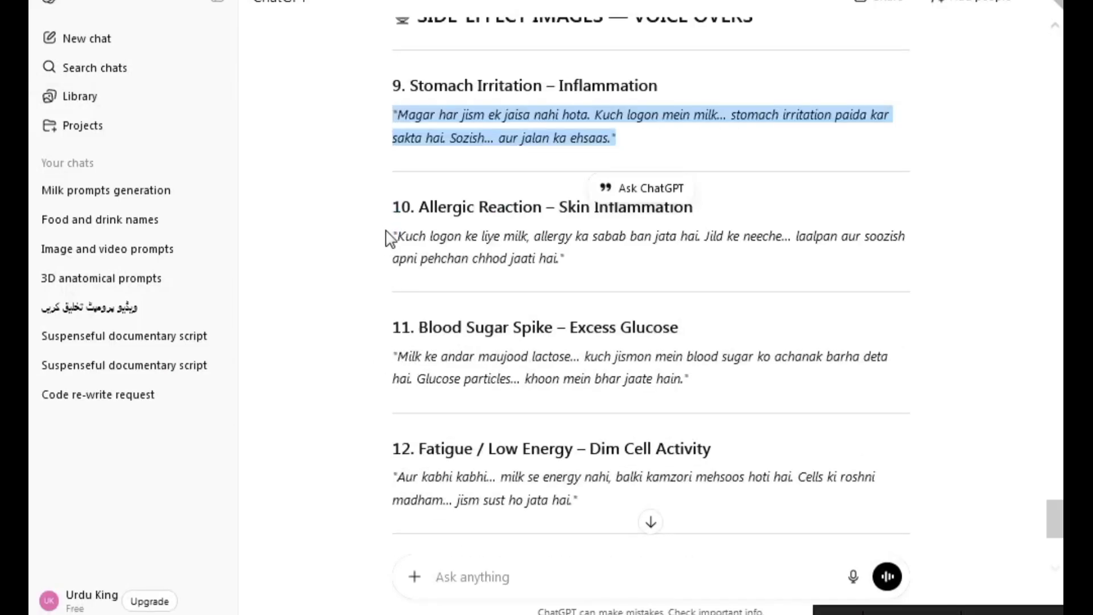
pyautogui.moveTo(392, 235); pyautogui.dragTo(569, 272)
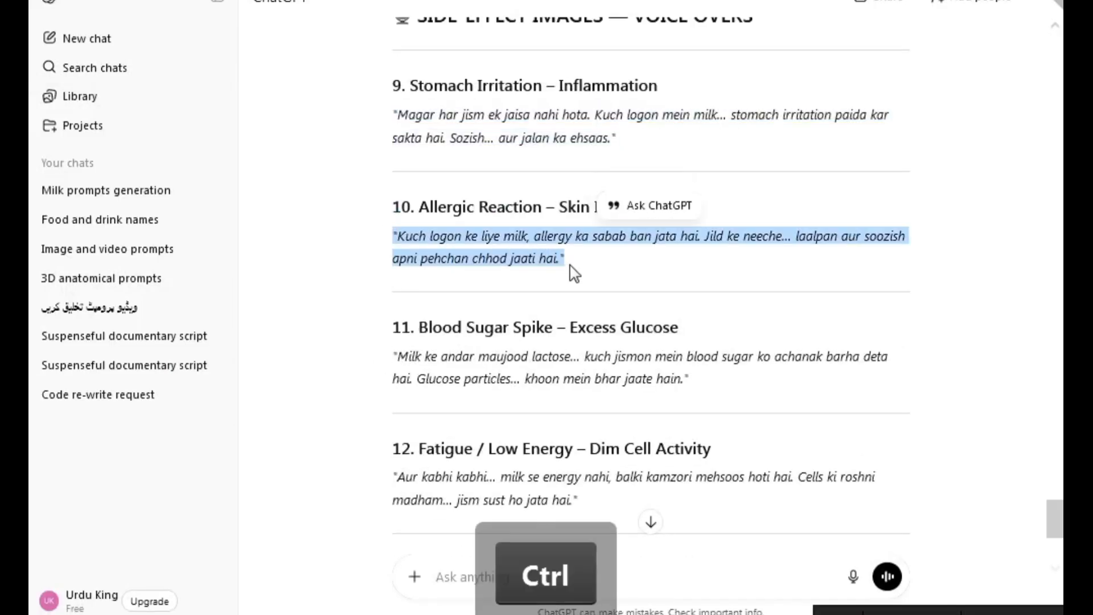
pyautogui.hotkey('ctrl', 'c')
pyautogui.hotkey('alt', 'Tab')
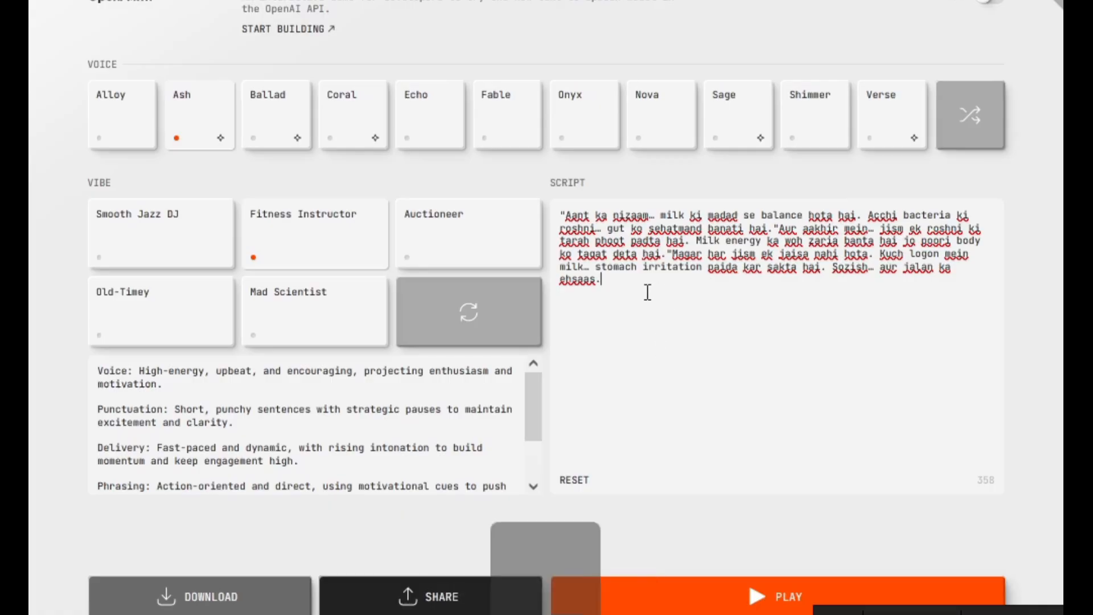
pyautogui.hotkey('ctrl', 'v')
pyautogui.press('BackSpace')
# - Copy voice-over 11, "Blood Sugar Spike – Excess Glucose", from ChatGPT and append it to the OpenAI.fm script
pyautogui.hotkey('alt', 'Tab')
pyautogui.moveTo(395, 356); pyautogui.dragTo(708, 393)
pyautogui.hotkey('ctrl', 'c')
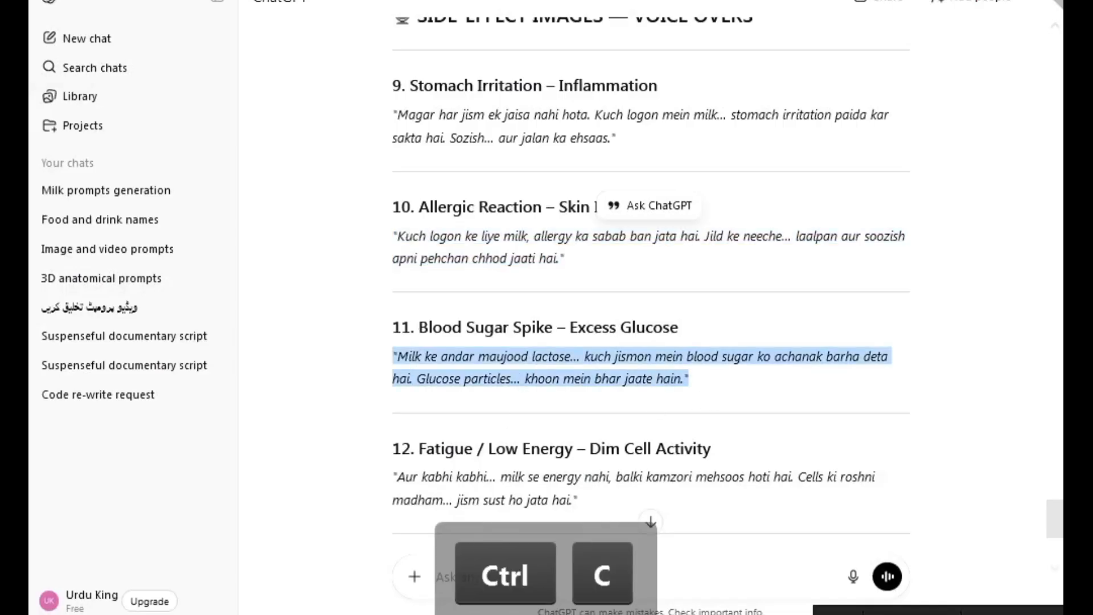
pyautogui.hotkey('alt', 'Tab')
pyautogui.hotkey('ctrl', 'v')
# - Copy voice-over 12, "Fatigue / Low Energy – Dim Cell Activity", from ChatGPT and append it to the OpenAI.fm script in place of the closing quotation mark
pyautogui.hotkey('alt', 'Tab')
pyautogui.moveTo(378, 275); pyautogui.dragTo(608, 295)
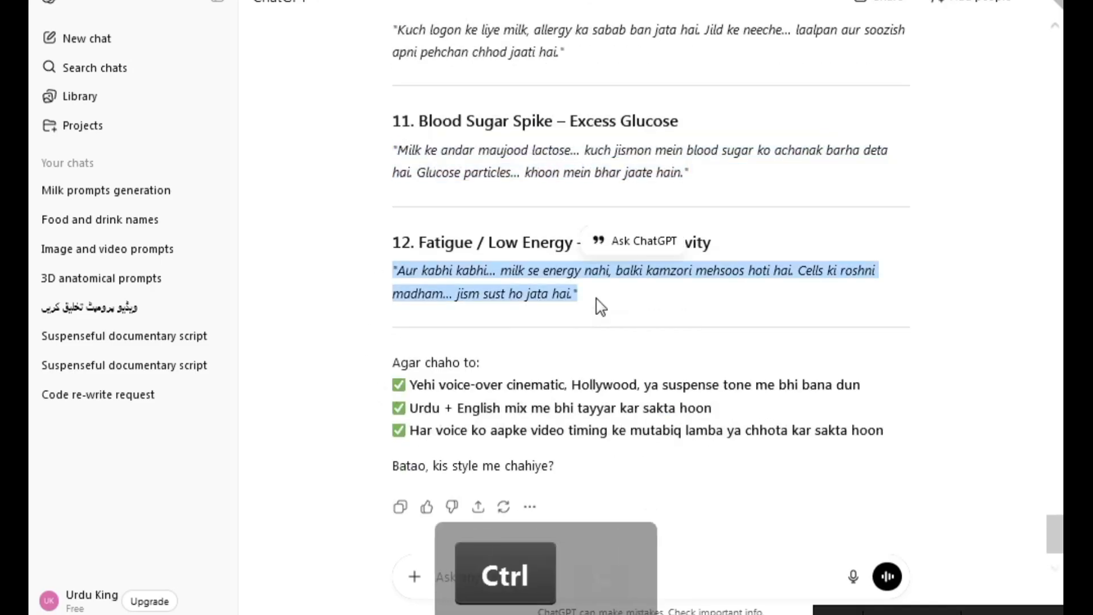
pyautogui.hotkey('ctrl', 'c')
pyautogui.hotkey('alt', 'Tab')
pyautogui.press('BackSpace')
pyautogui.hotkey('ctrl', 'v')
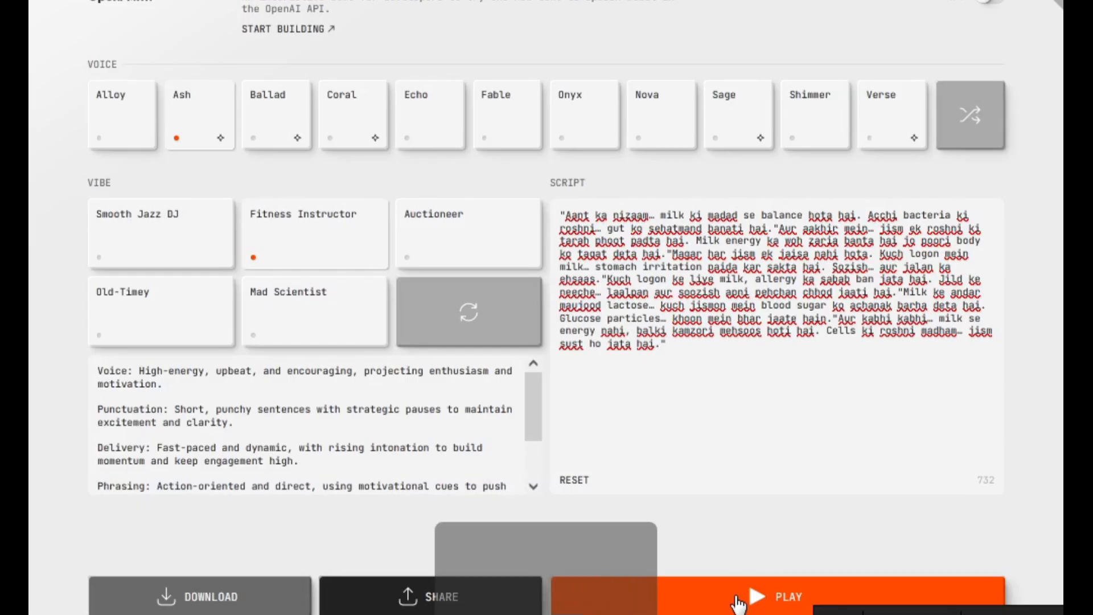
# - Preview the script of voice-overs 7 to 12 with the Ash voice, stop playback and download the audio
pyautogui.click(775, 596)
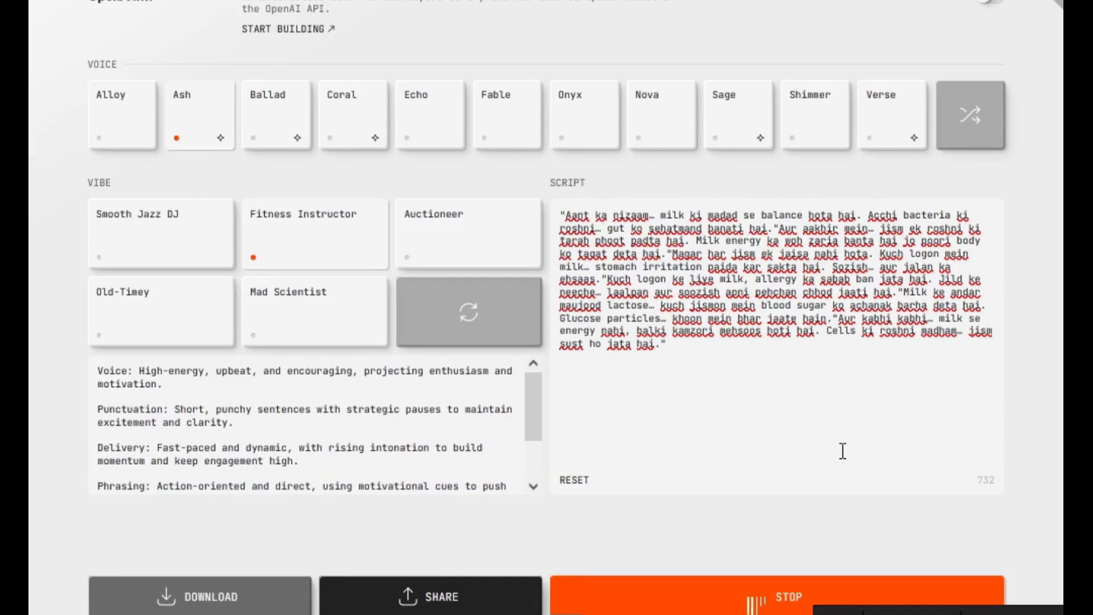
pyautogui.click(665, 607)
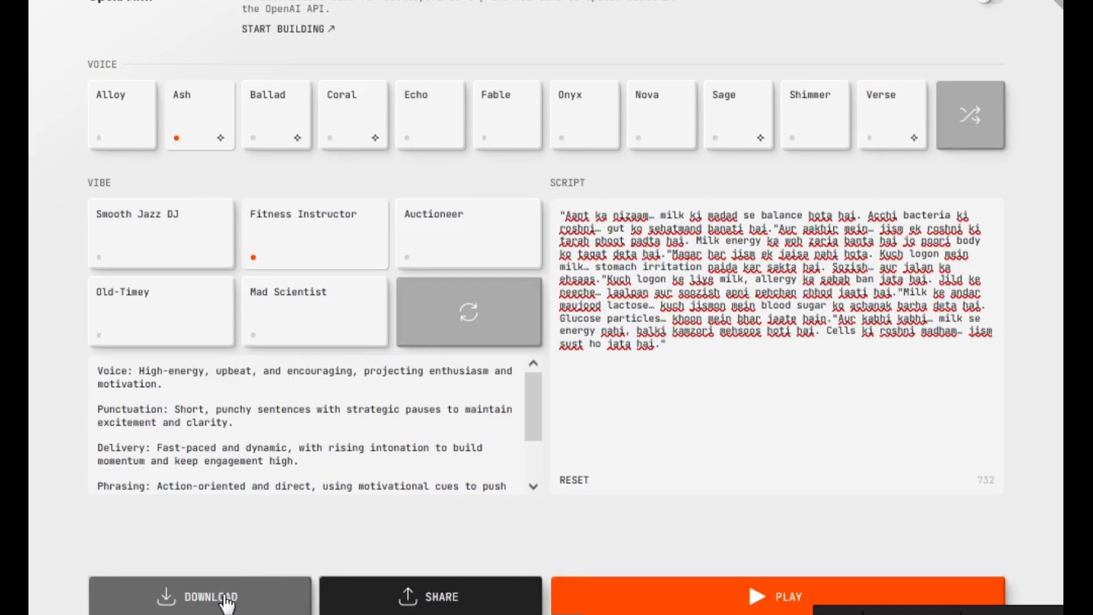
pyautogui.click(266, 605)
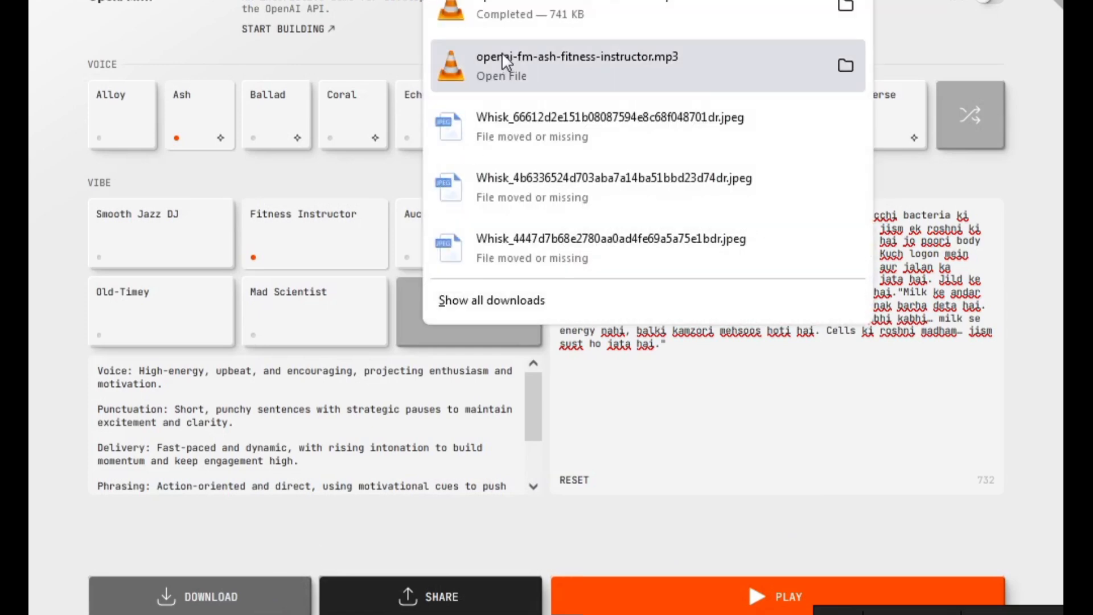
# - Show the newly downloaded openai-fm-ash-fitness-instructor file in its folder and rename it "Audio 2." with a trailing period
pyautogui.click(847, 7)
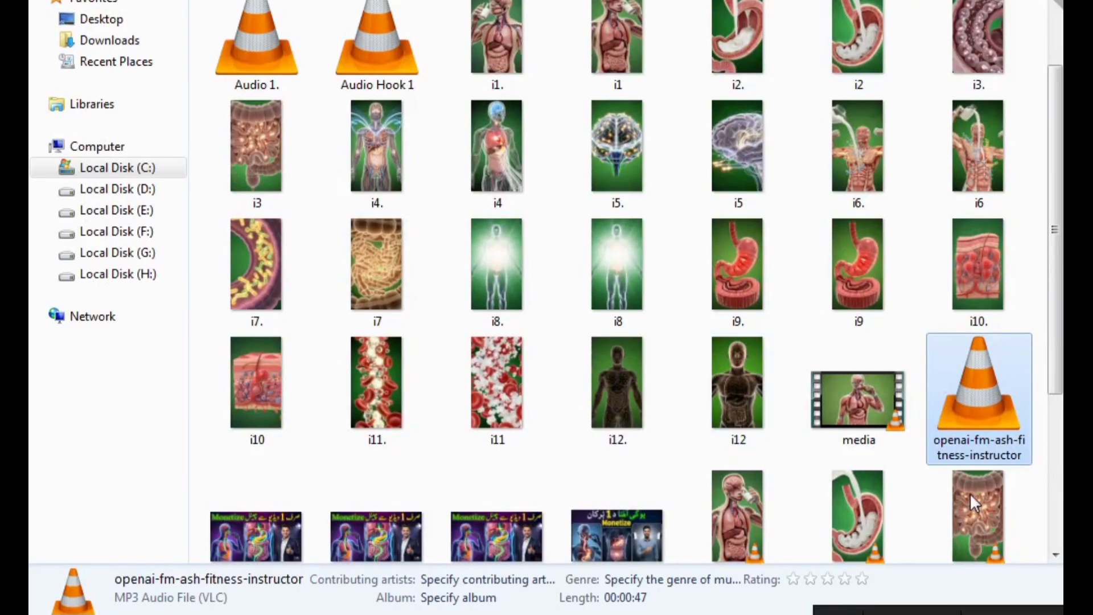
pyautogui.rightClick(951, 415)
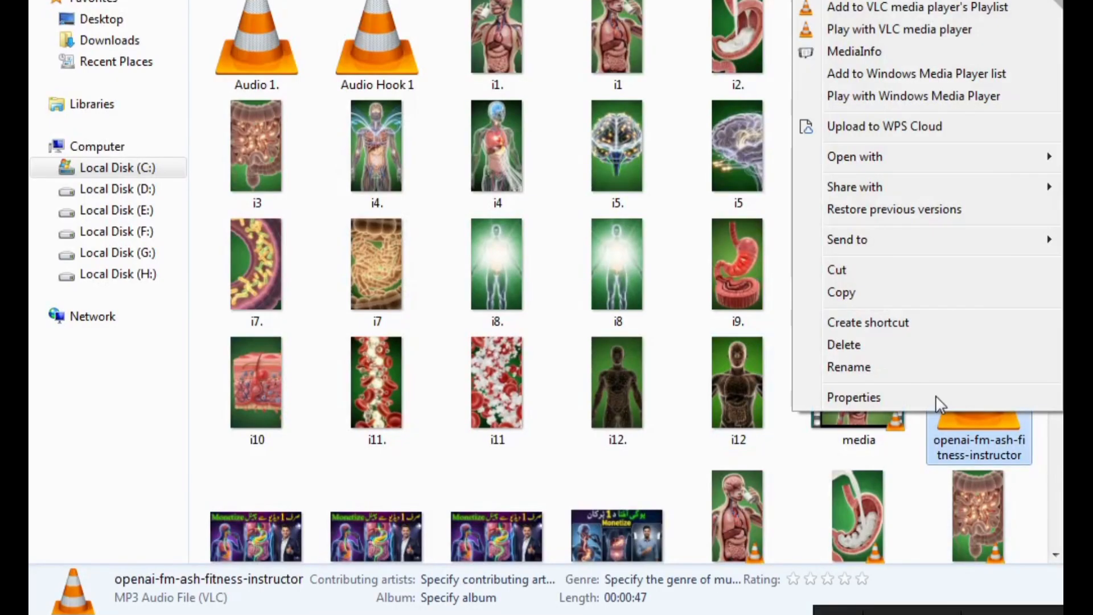
pyautogui.click(894, 368)
pyautogui.write('Aud')
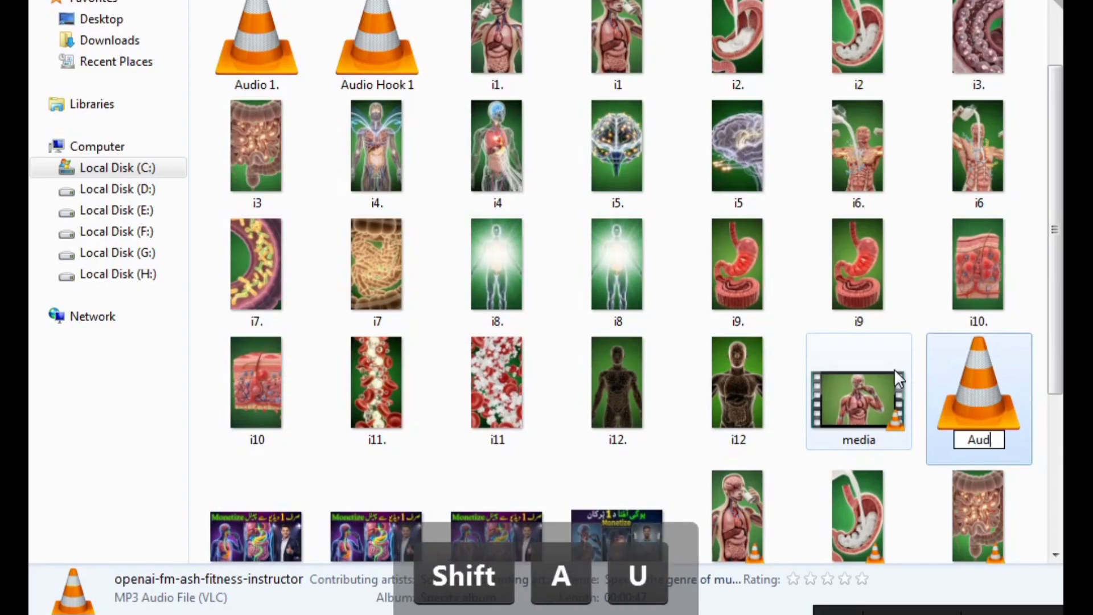
pyautogui.write('io 2.')
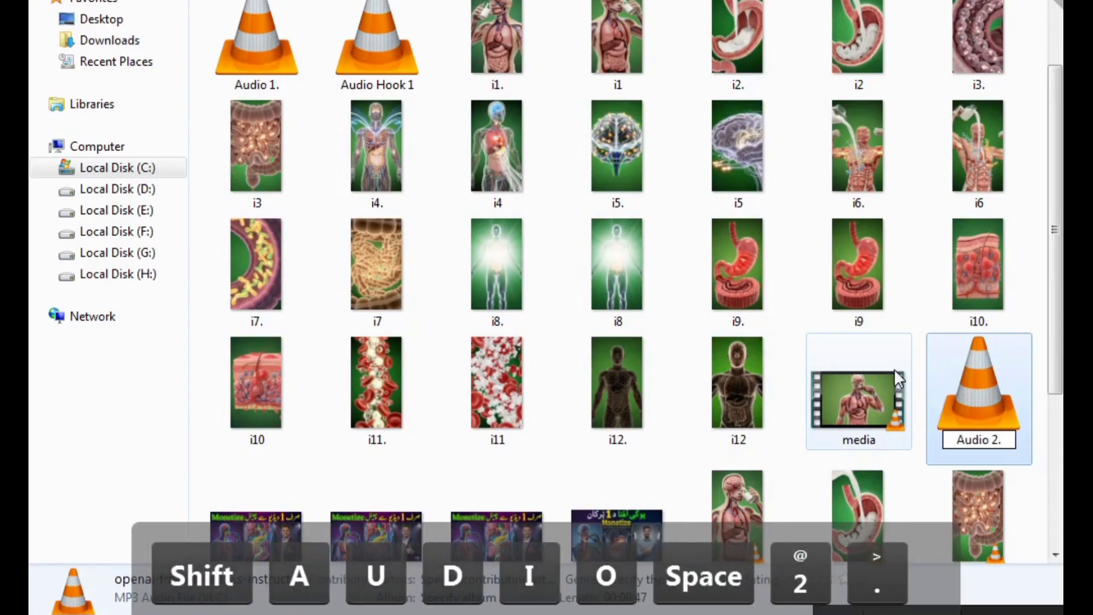
pyautogui.click(916, 454)
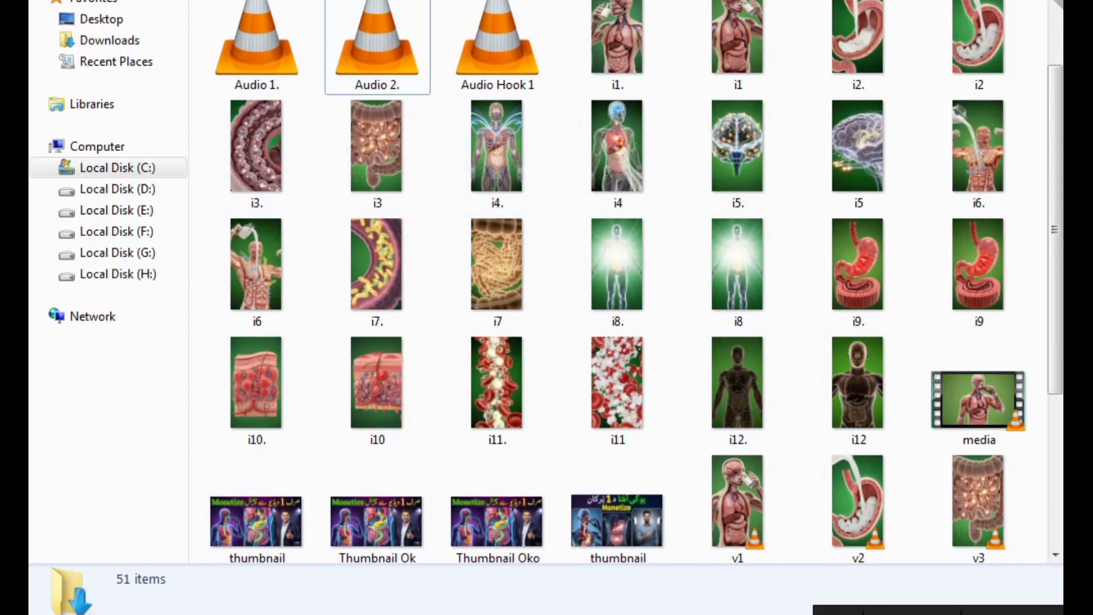
# - Return to ChatGPT and send the request "thumbnail k liay jason stlye may prompt du jis may ya image b show ho"
pyautogui.click(368, 614)
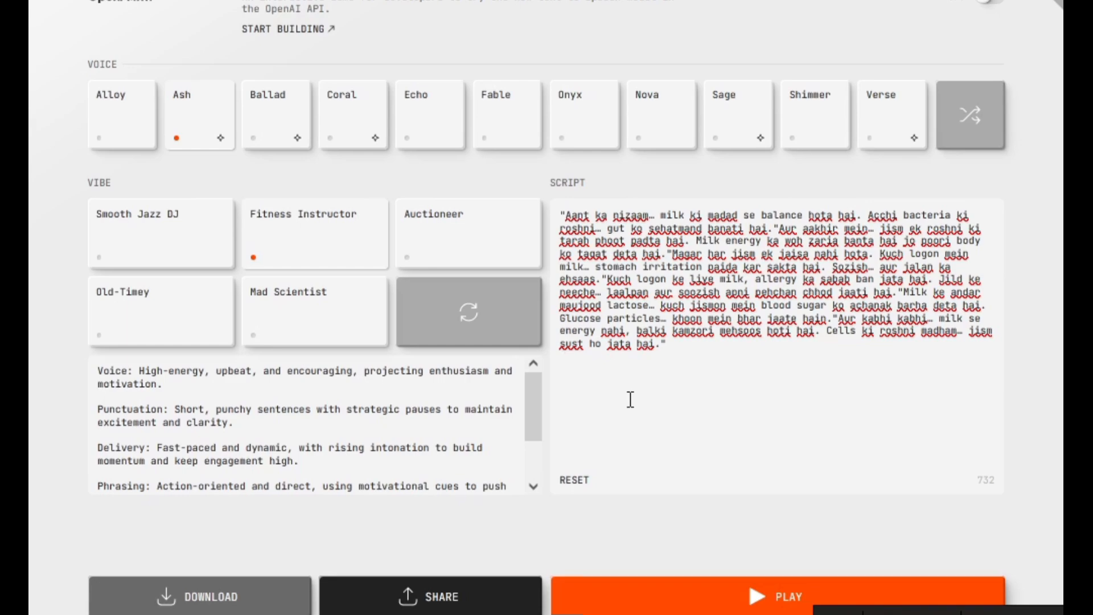
pyautogui.hotkey('ctrl', 'Tab')
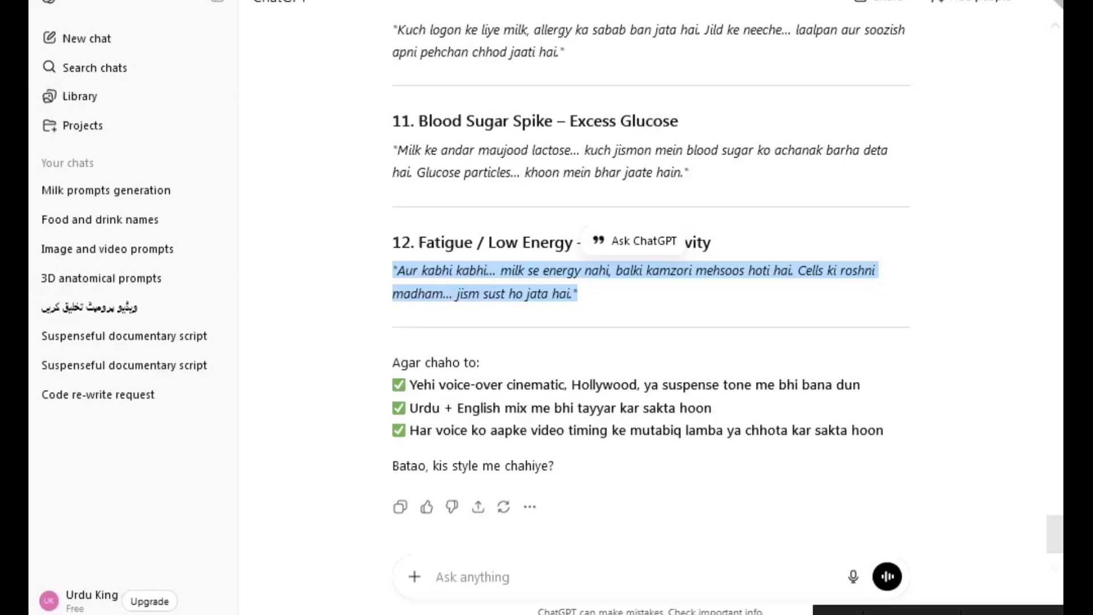
pyautogui.click(336, 475)
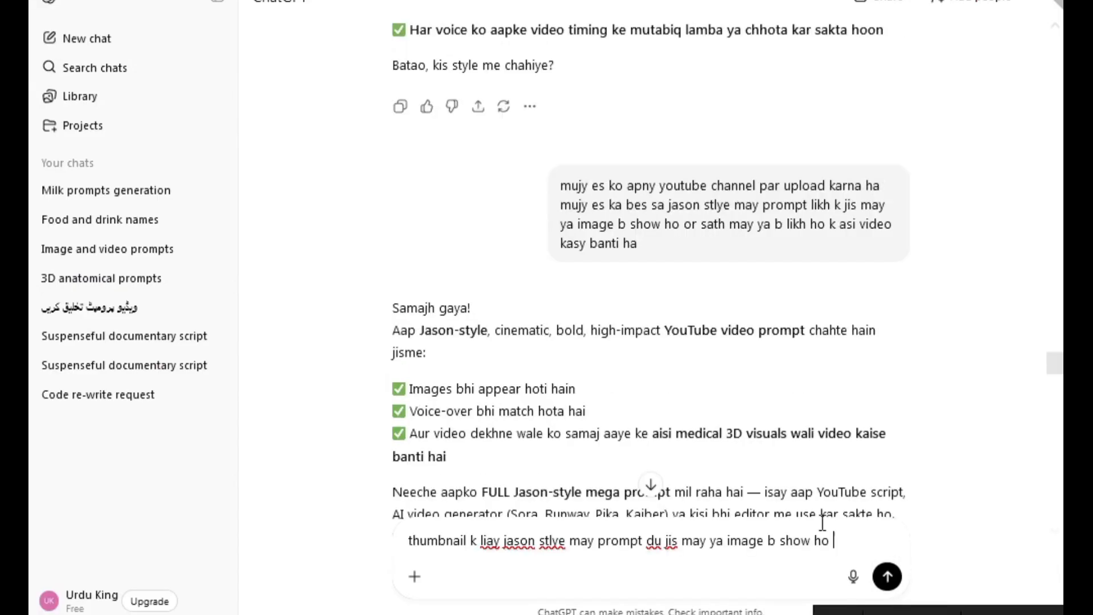
pyautogui.scroll(-5, 813, 456)
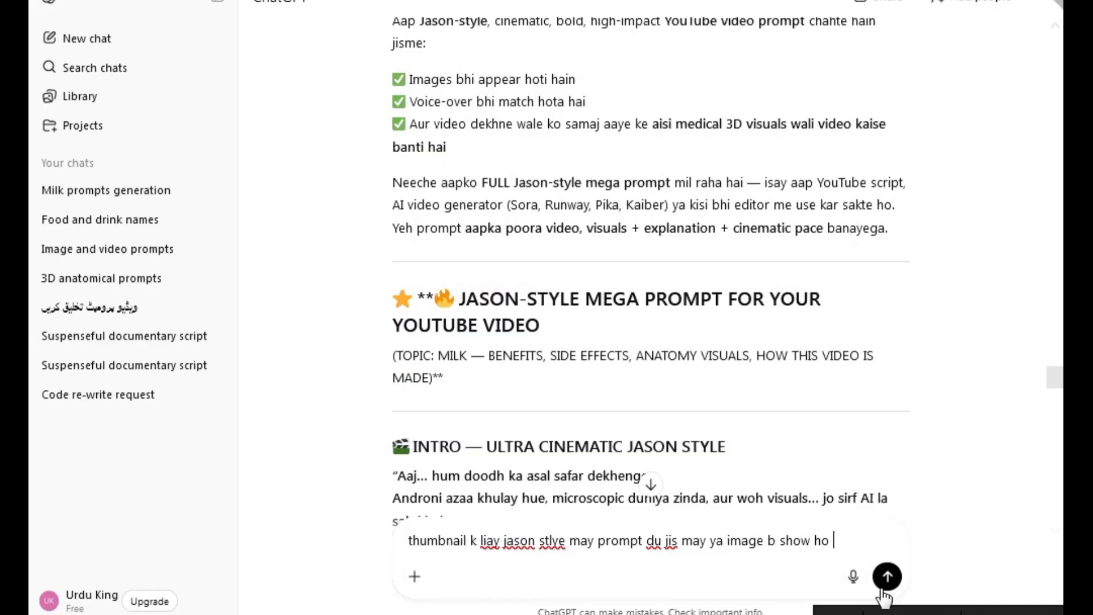
pyautogui.press('Return')
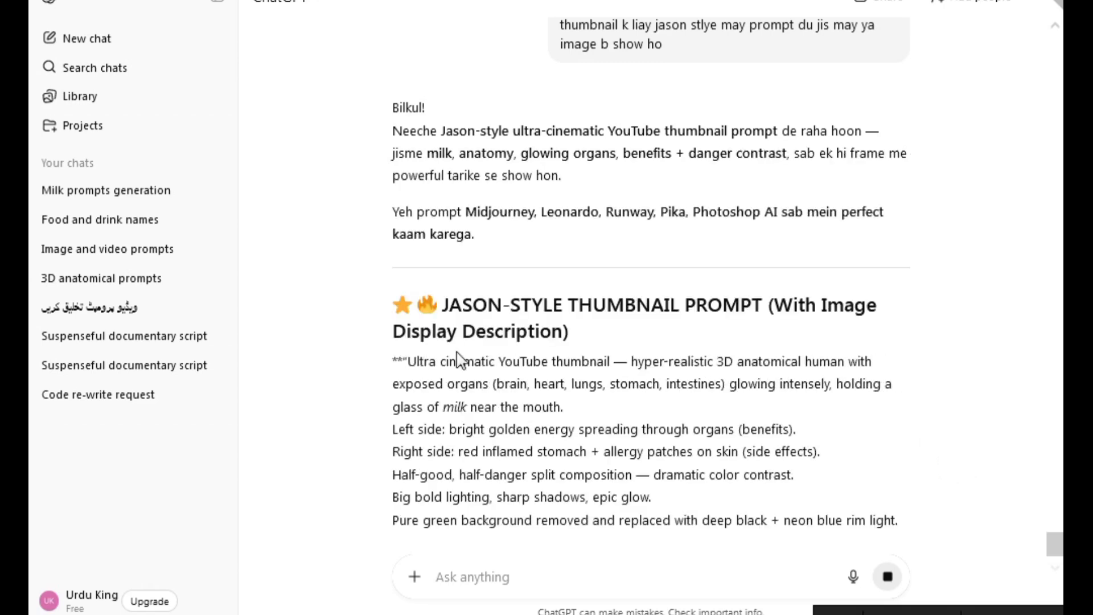
# - Copy the Jason-style thumbnail prompt containing the "MILK — GOOD OR BAD?" text from ChatGPT and replace the entire Whisk prompt with it
pyautogui.scroll(-5, 457, 353)
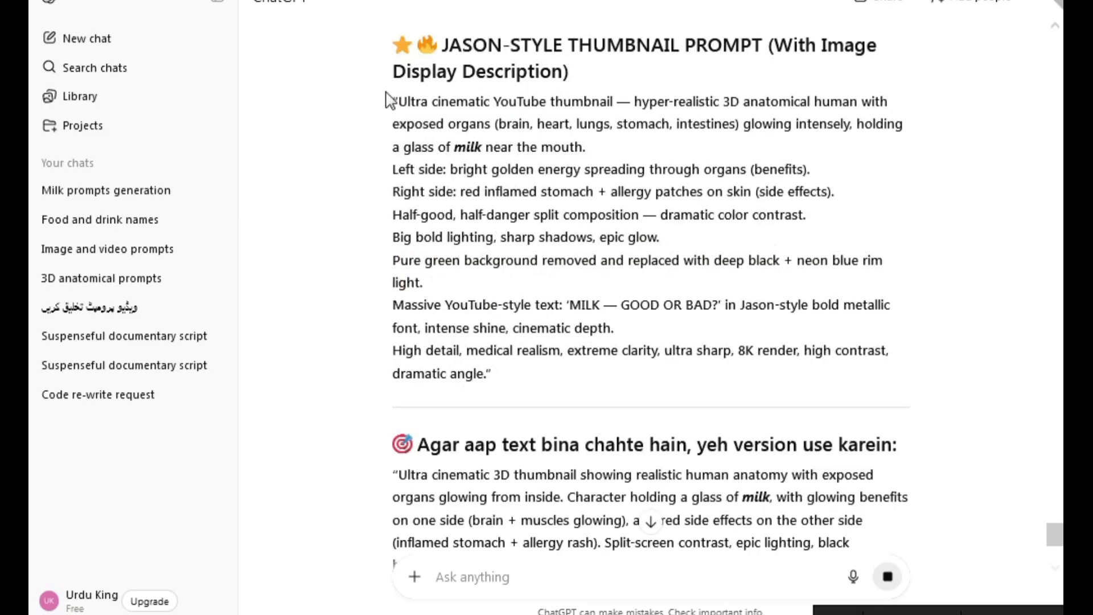
pyautogui.moveTo(392, 102); pyautogui.dragTo(505, 396)
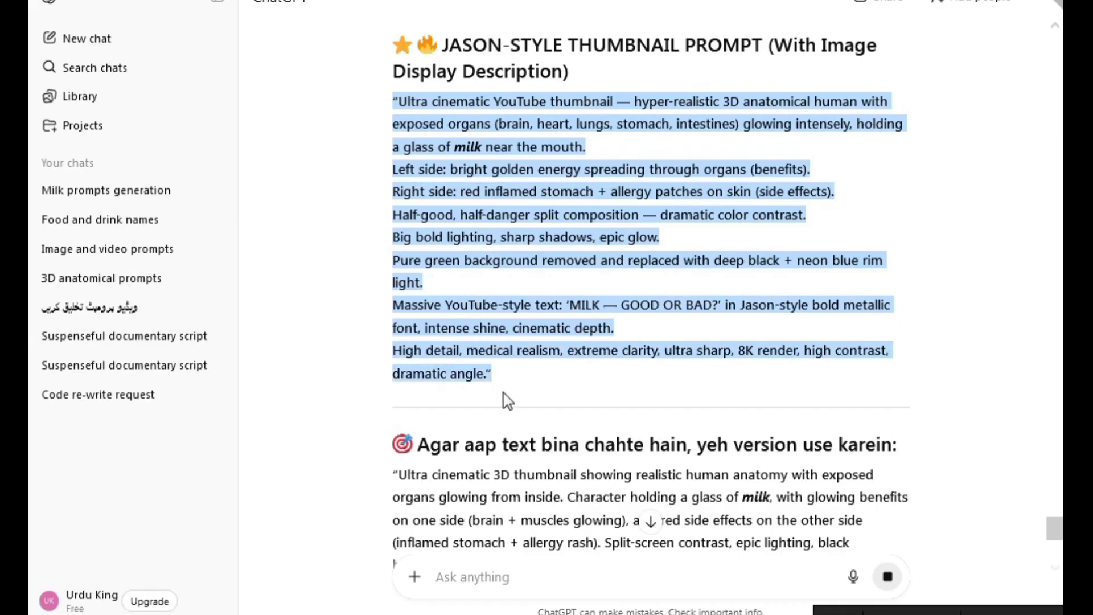
pyautogui.rightClick(489, 322)
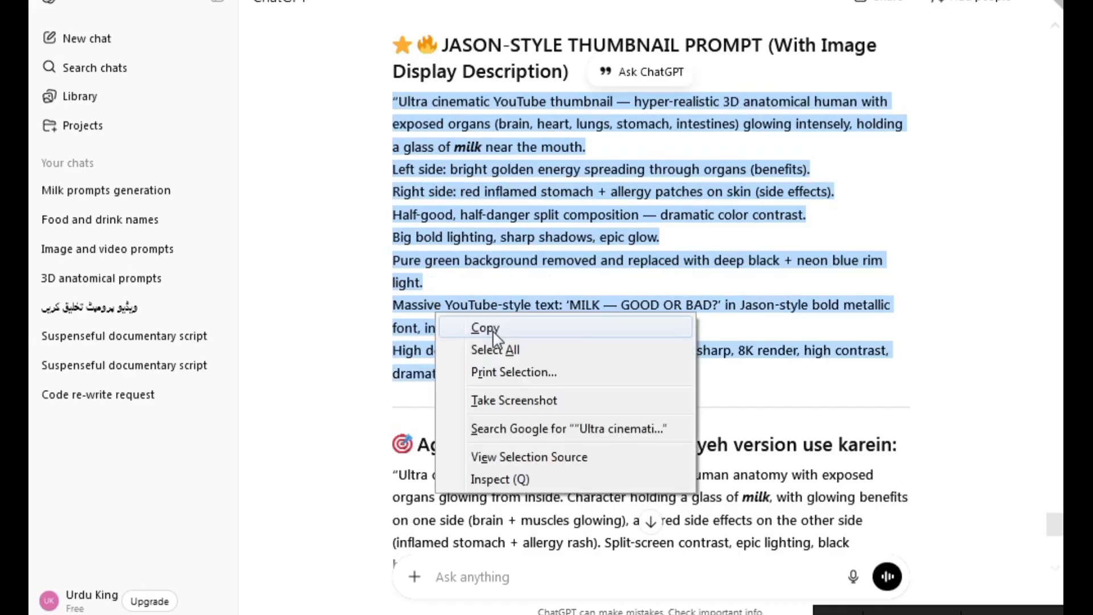
pyautogui.click(491, 328)
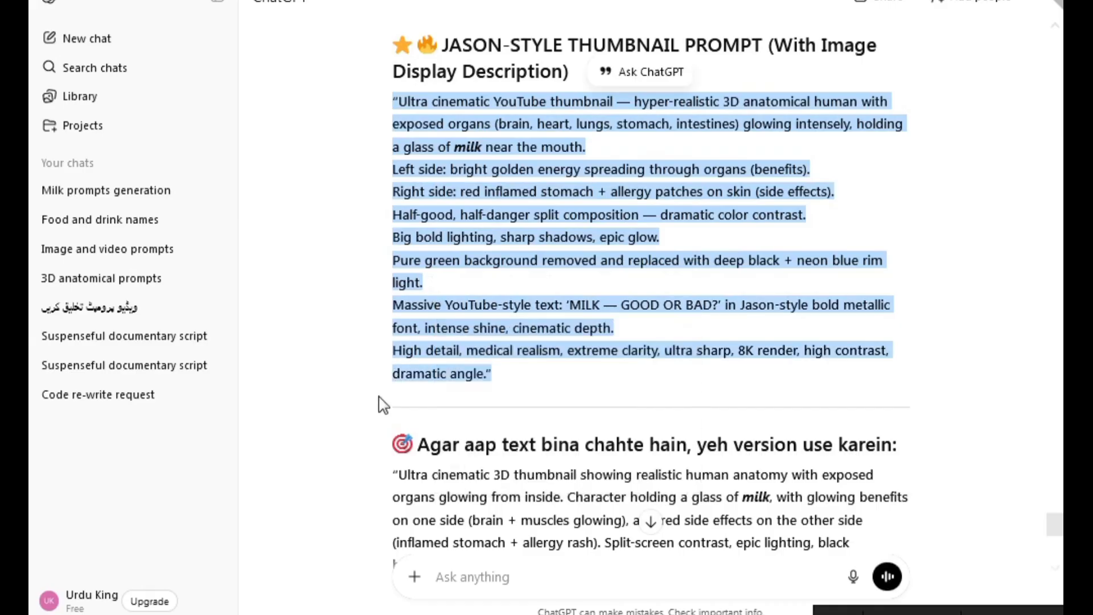
pyautogui.hotkey('ctrl', 'Tab')
pyautogui.click(378, 418)
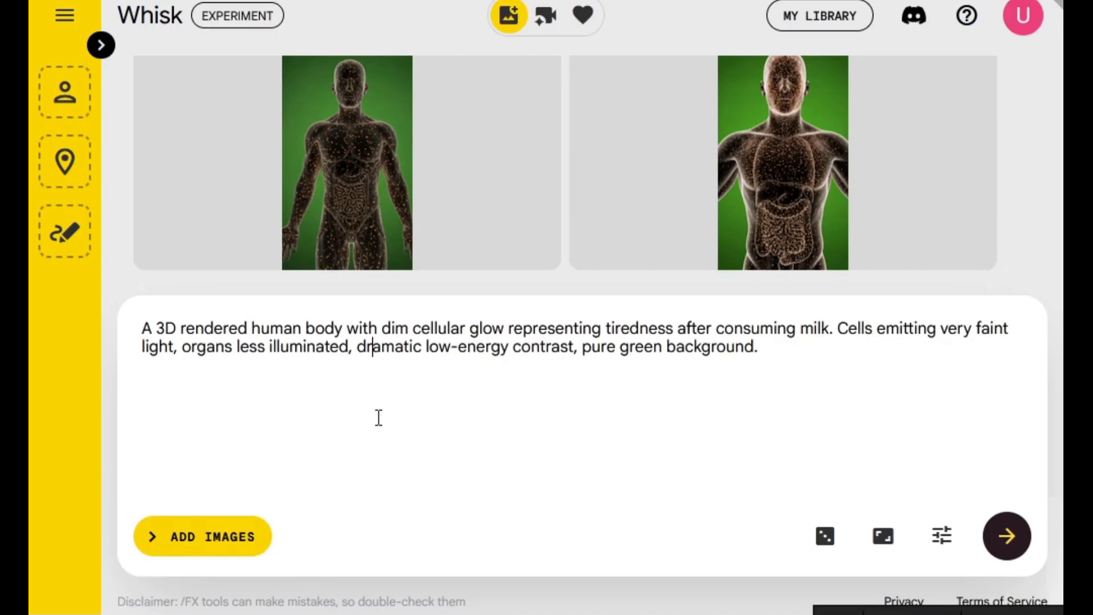
pyautogui.hotkey('ctrl', 'a')
pyautogui.hotkey('ctrl', 'v')
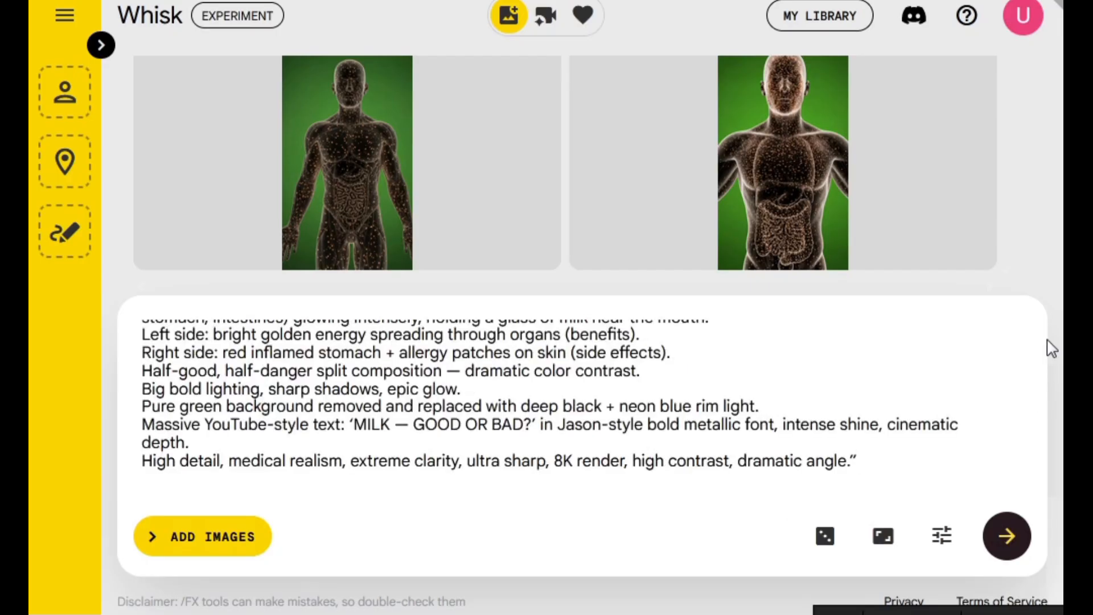
# - Generate the "MILK — GOOD OR BAD?" thumbnail, switch the aspect ratio to landscape 16:9 and generate it again
pyautogui.press('Return')
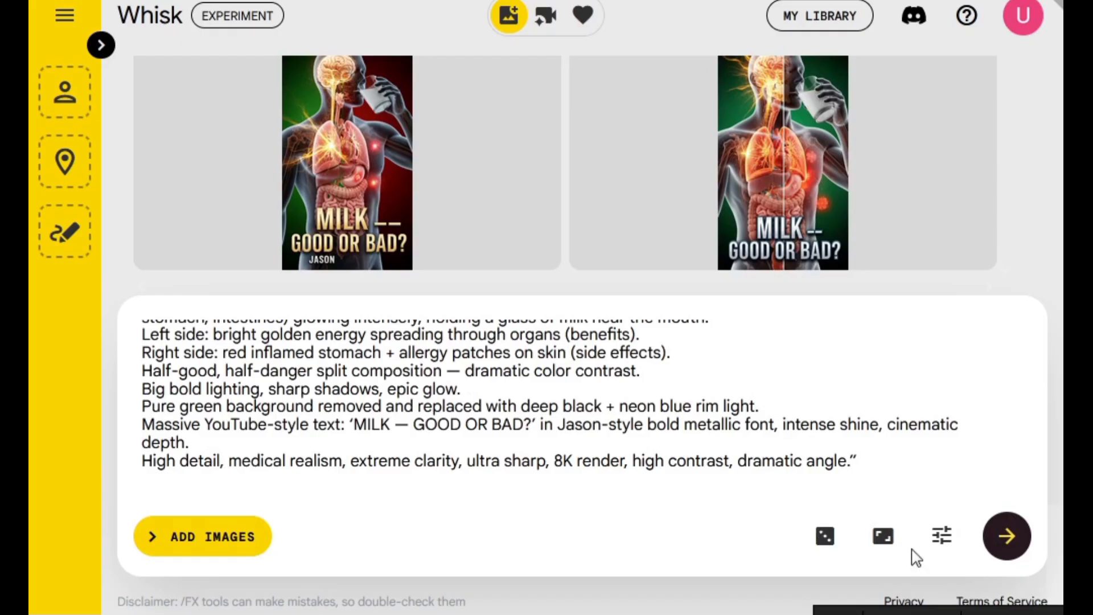
pyautogui.click(883, 538)
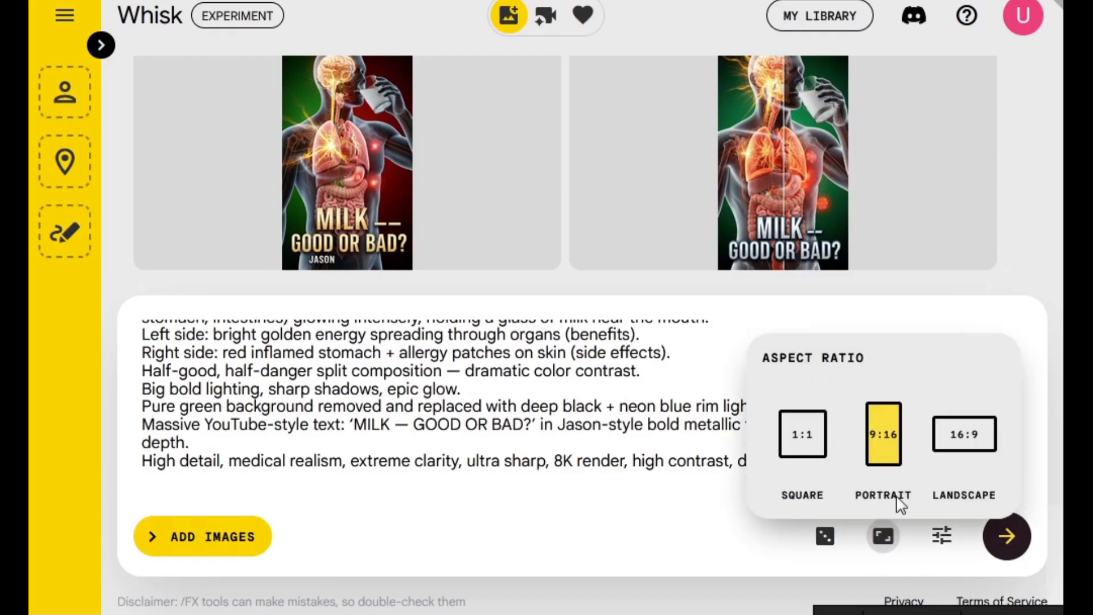
pyautogui.click(970, 447)
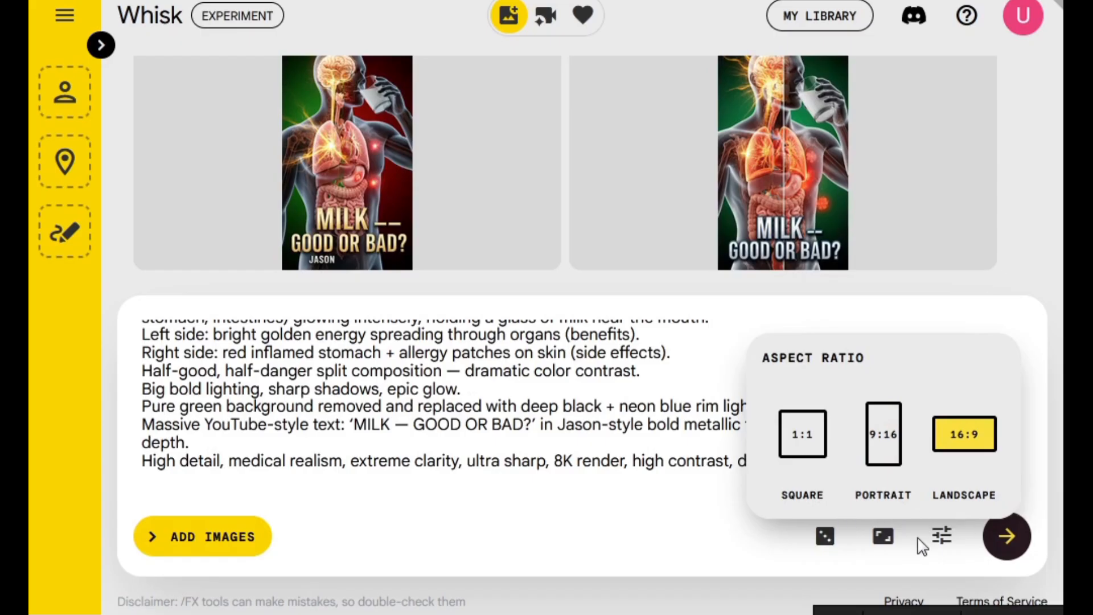
pyautogui.click(696, 540)
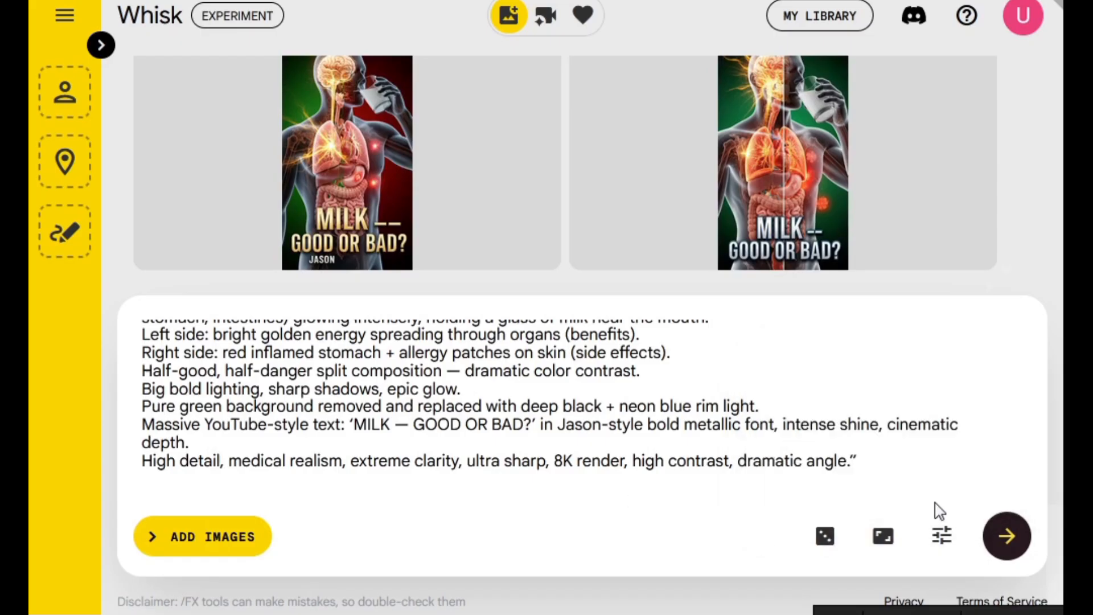
pyautogui.click(1004, 544)
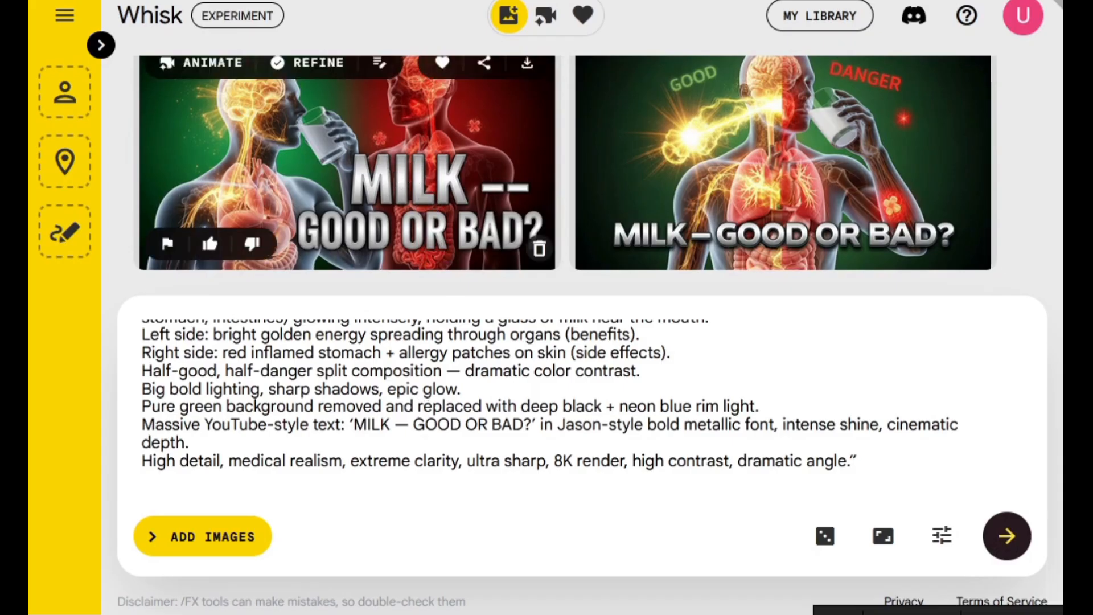
pyautogui.hotkey('ctrl', 'Tab')
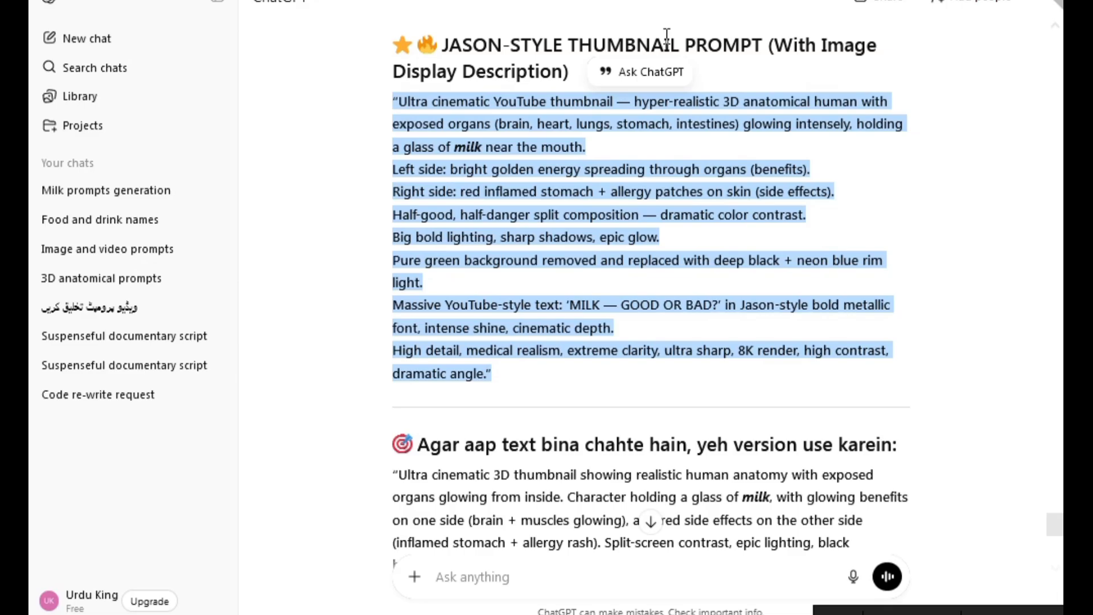
pyautogui.click(345, 194)
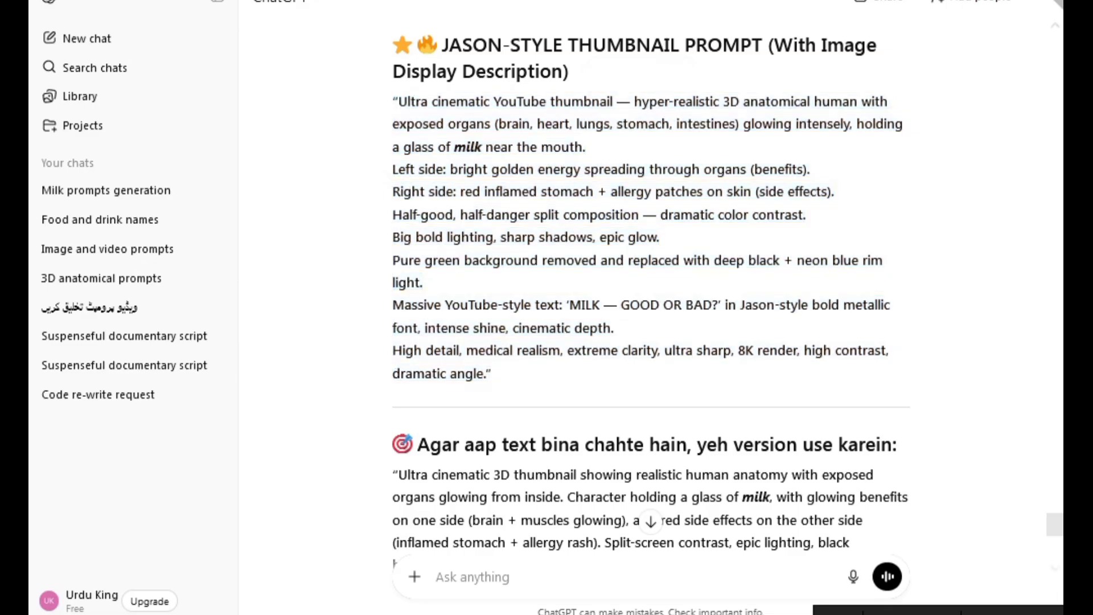
pyautogui.hotkey('alt', 'Tab')
pyautogui.click(637, 2)
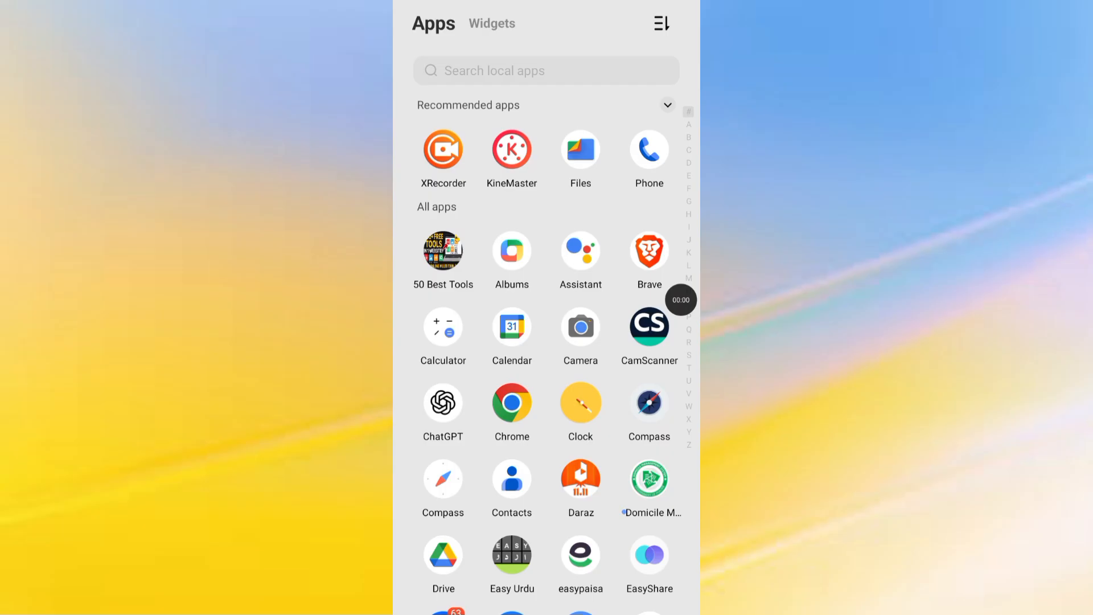
# - Open KineMaster on the phone and create a new project with a 9:16 aspect ratio
pyautogui.click(512, 149)
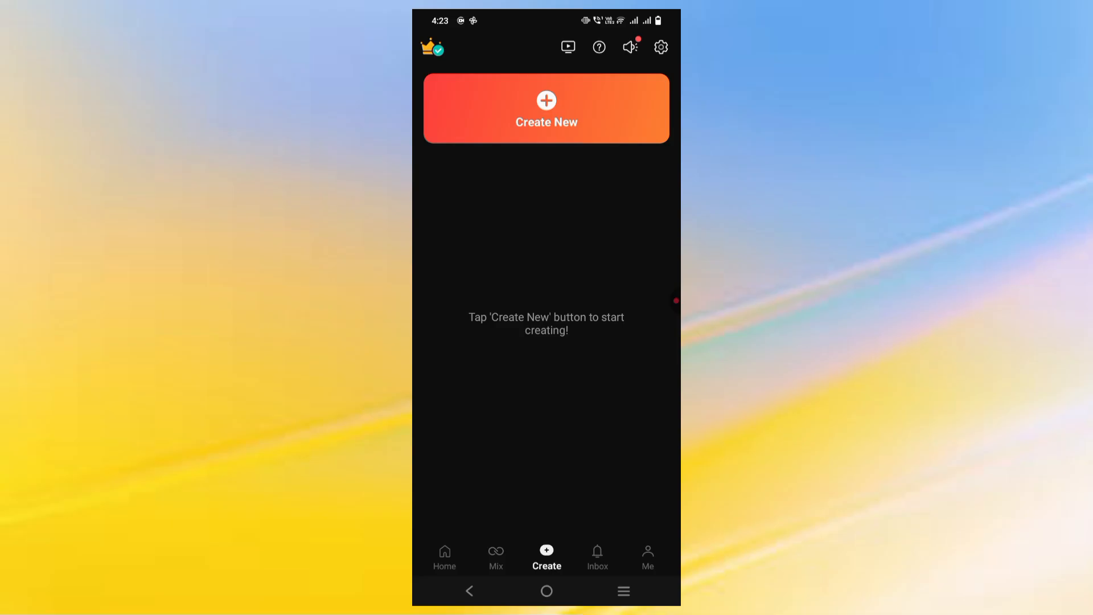
pyautogui.click(546, 108)
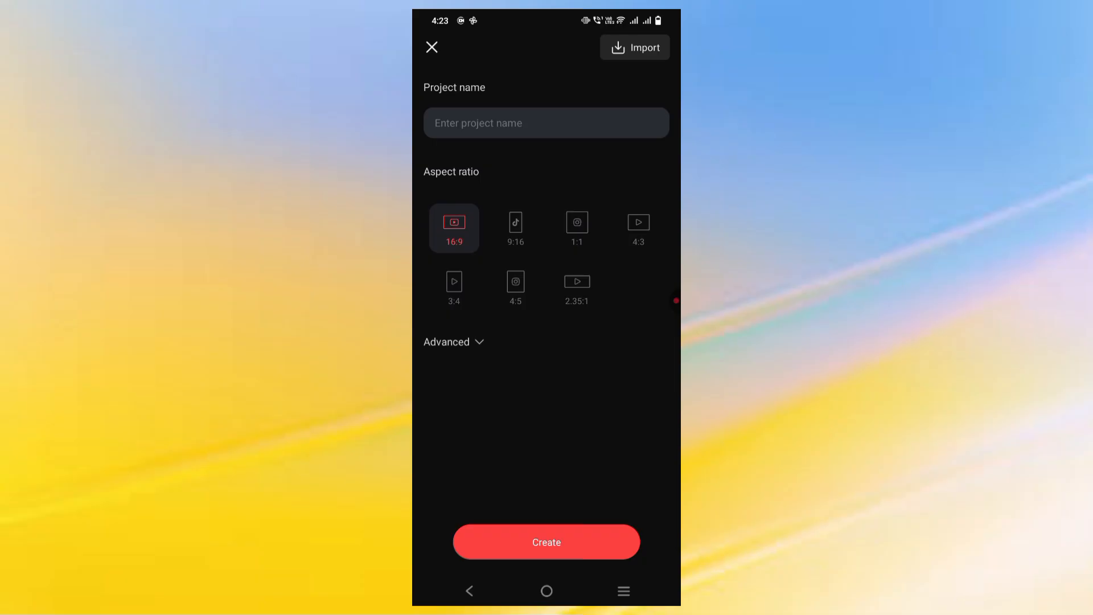
pyautogui.click(515, 228)
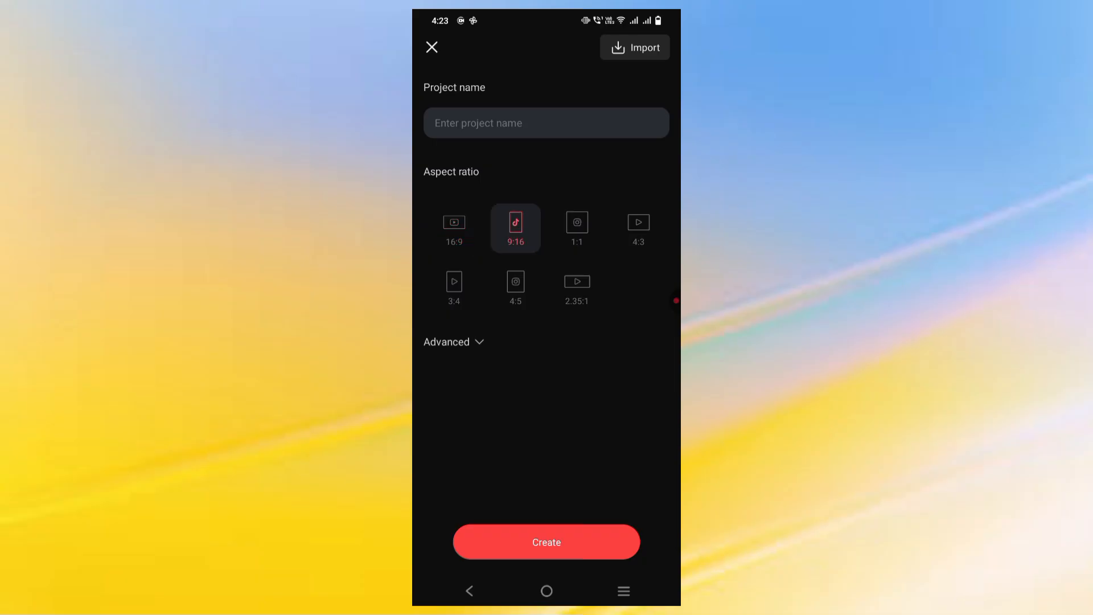
pyautogui.click(574, 542)
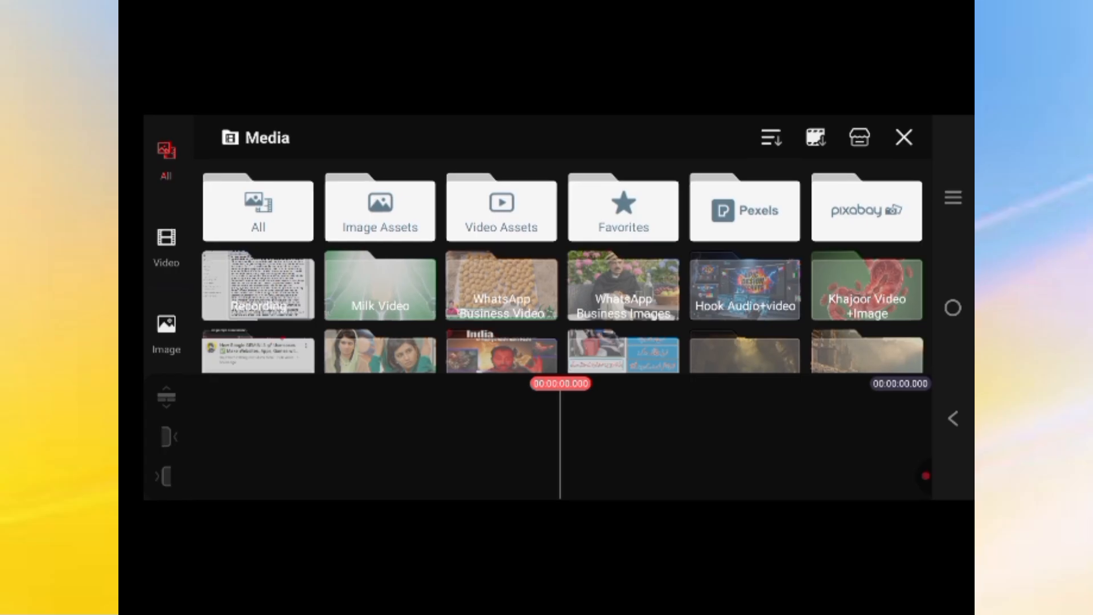
# - Add the milk clips v1 to v12 from the Milk Video folder to the timeline and close the media browser
pyautogui.click(380, 286)
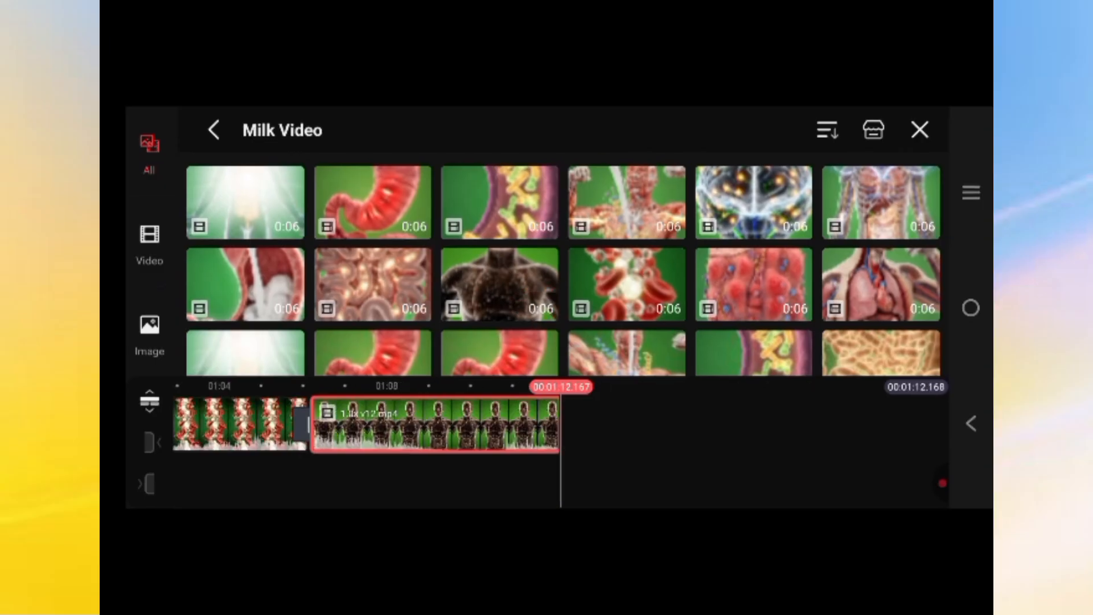
pyautogui.click(214, 130)
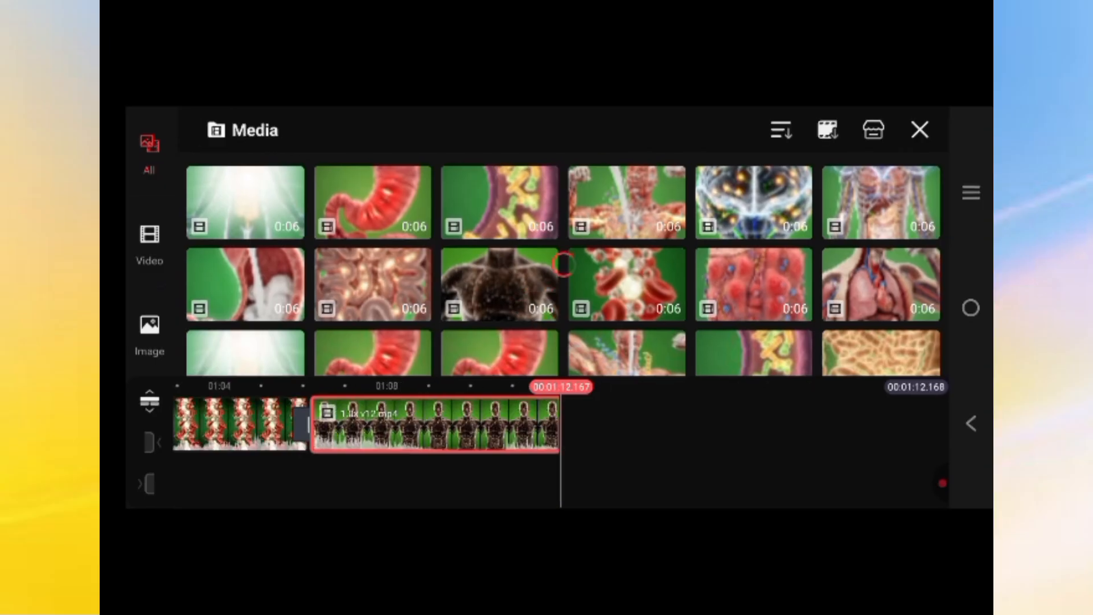
pyautogui.click(970, 423)
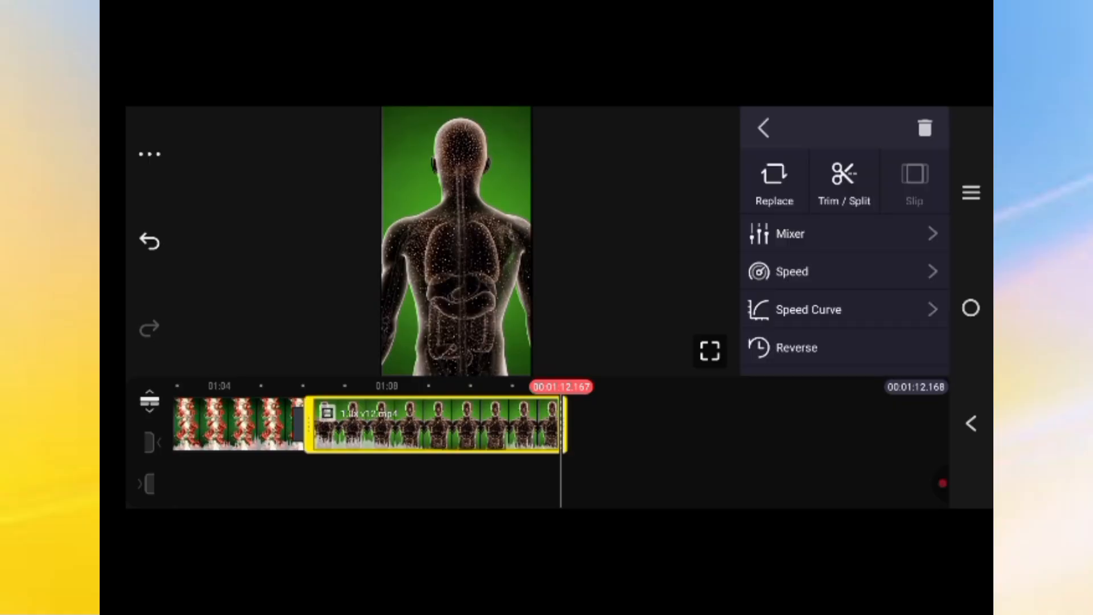
pyautogui.press('Escape')
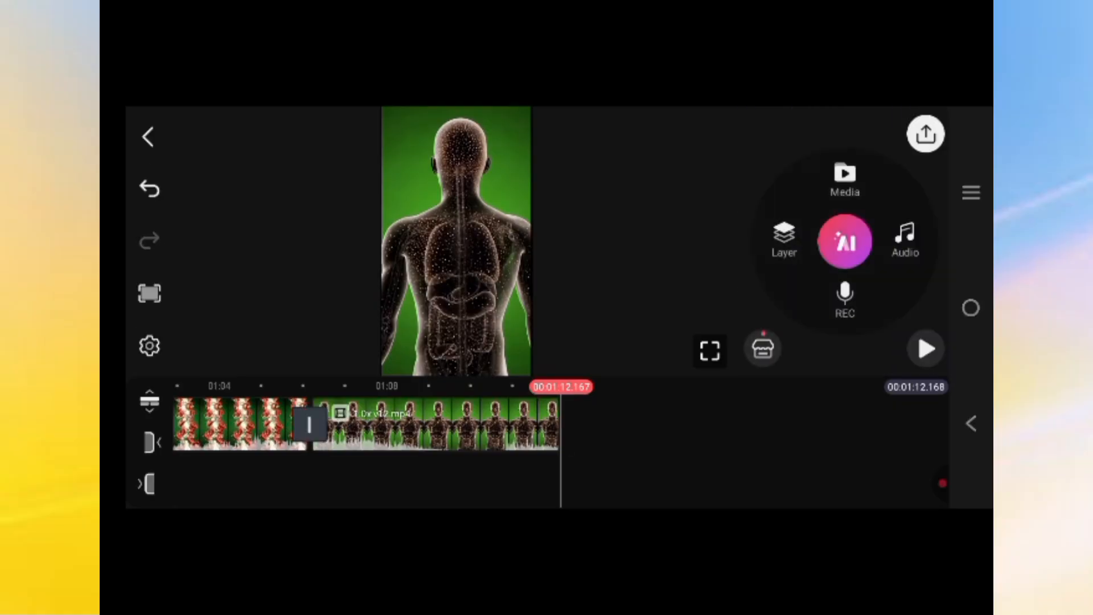
# - Insert "Audio 1." from the Milk Video audio folder at the very start of the timeline
pyautogui.hscroll(-15, 561, 425)
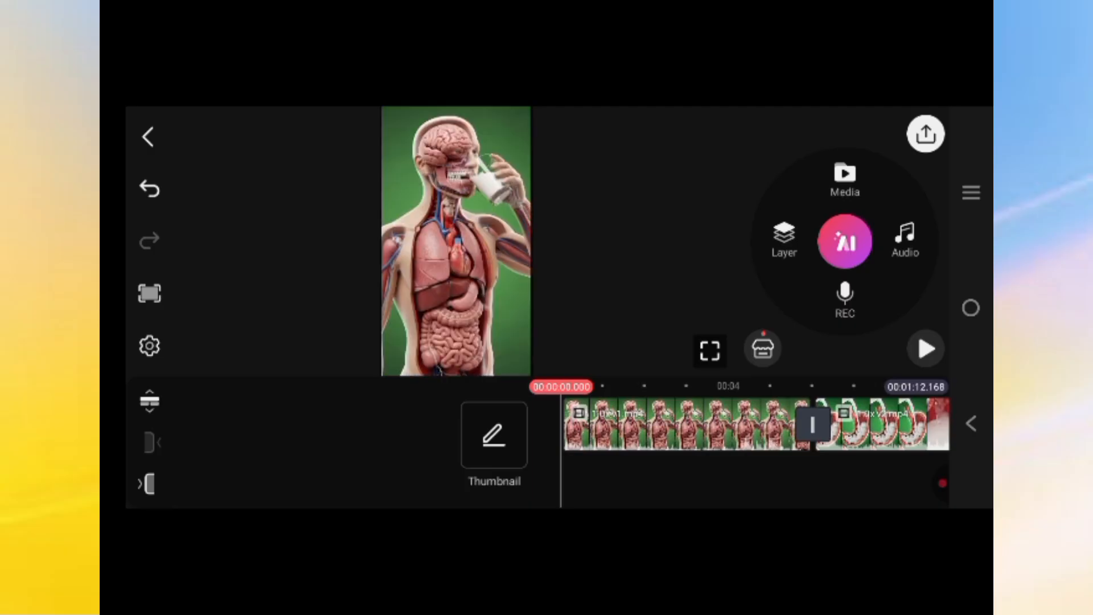
pyautogui.click(905, 239)
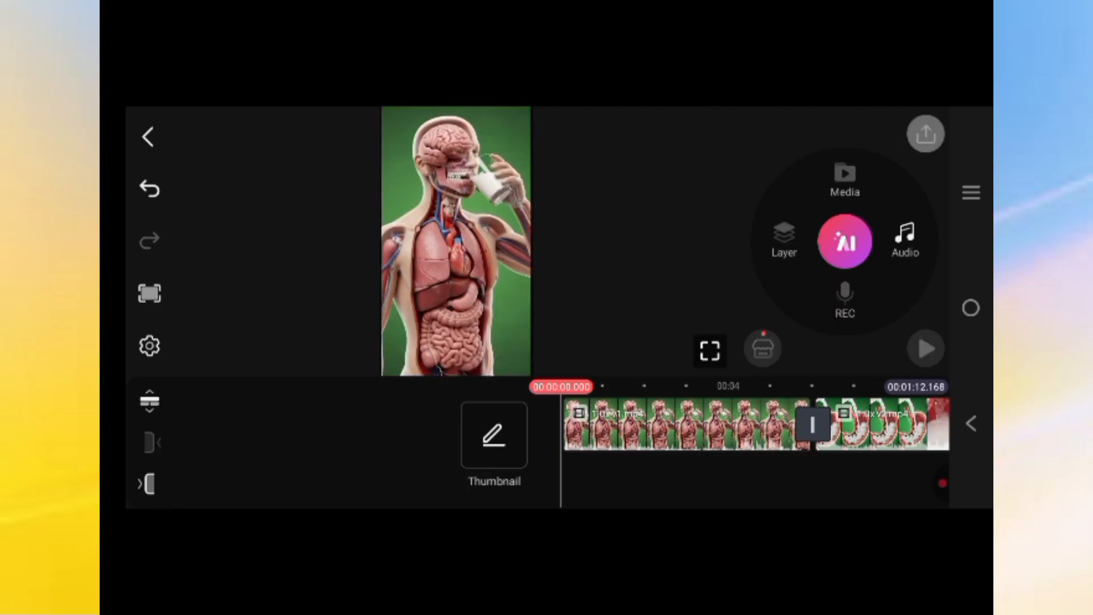
pyautogui.scroll(-5, 193, 264)
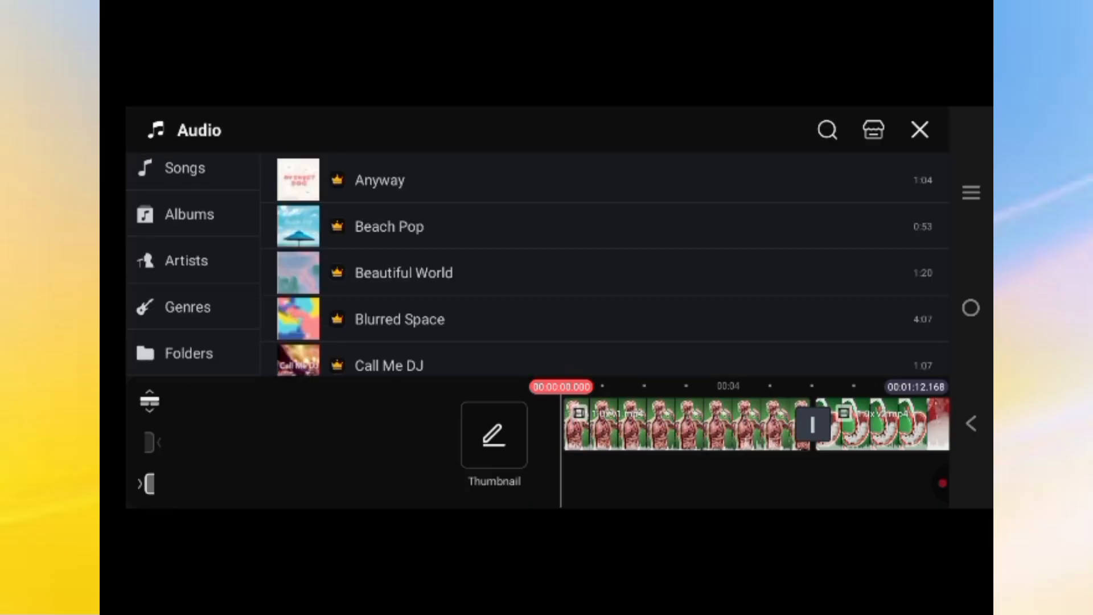
pyautogui.click(206, 353)
pyautogui.scroll(-4, 339, 263)
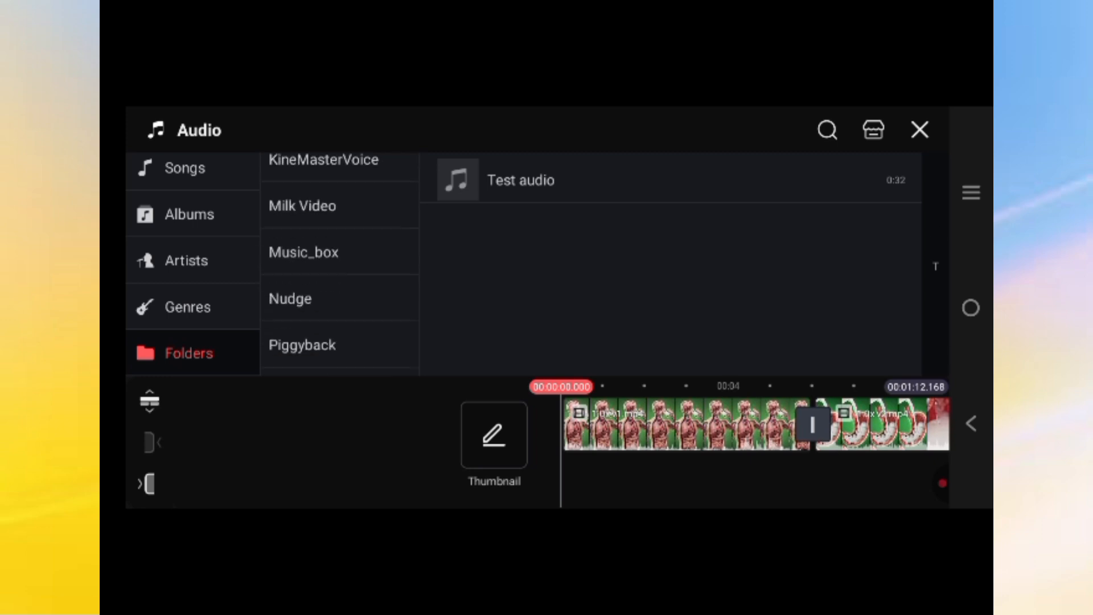
pyautogui.scroll(1, 339, 264)
pyautogui.click(340, 281)
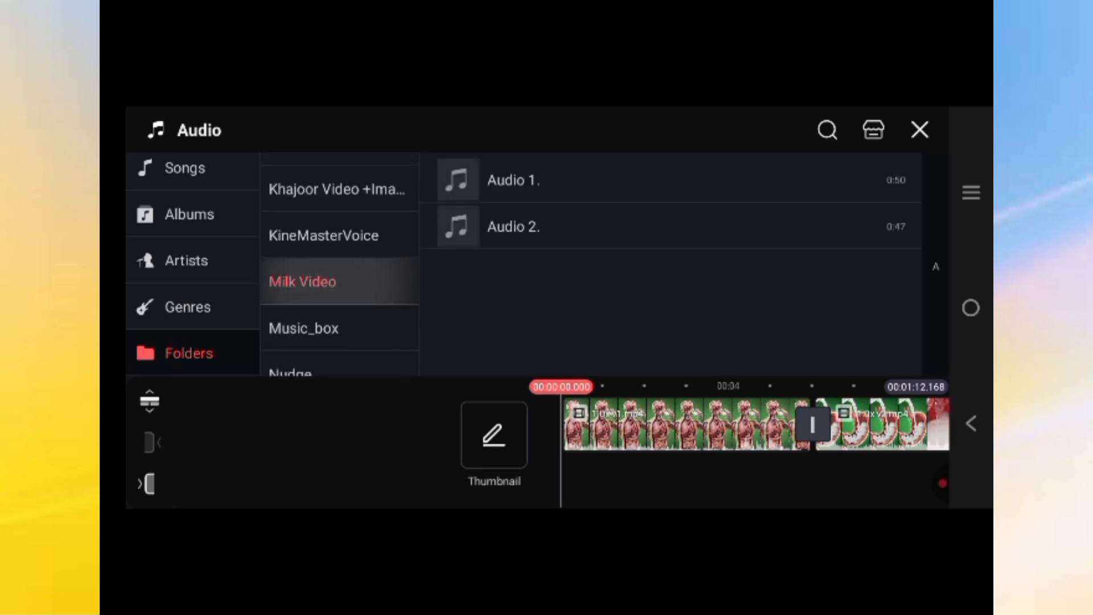
pyautogui.click(671, 180)
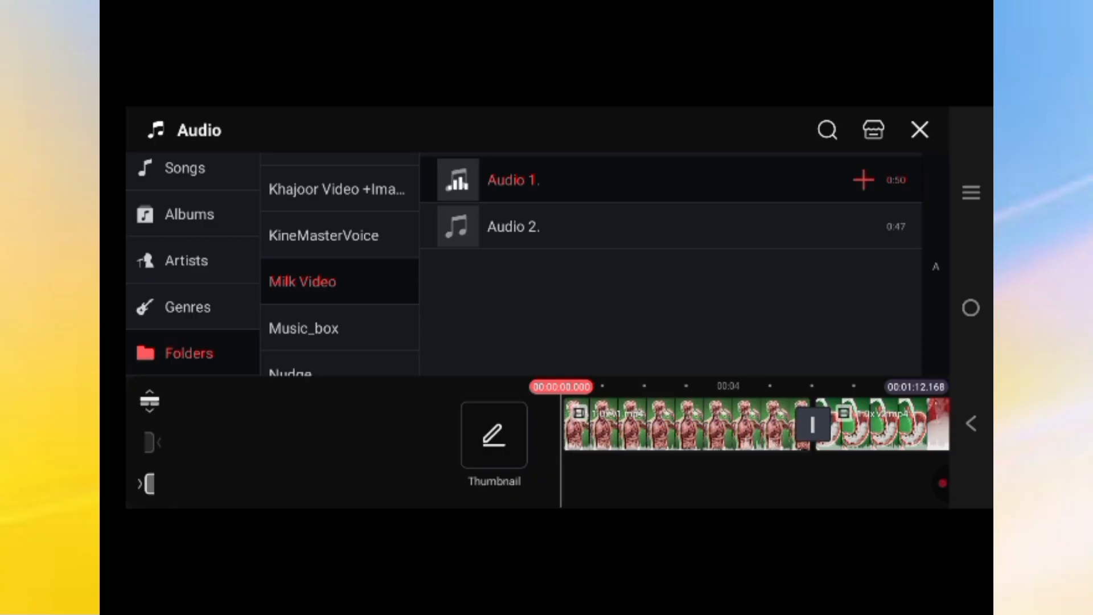
pyautogui.click(864, 180)
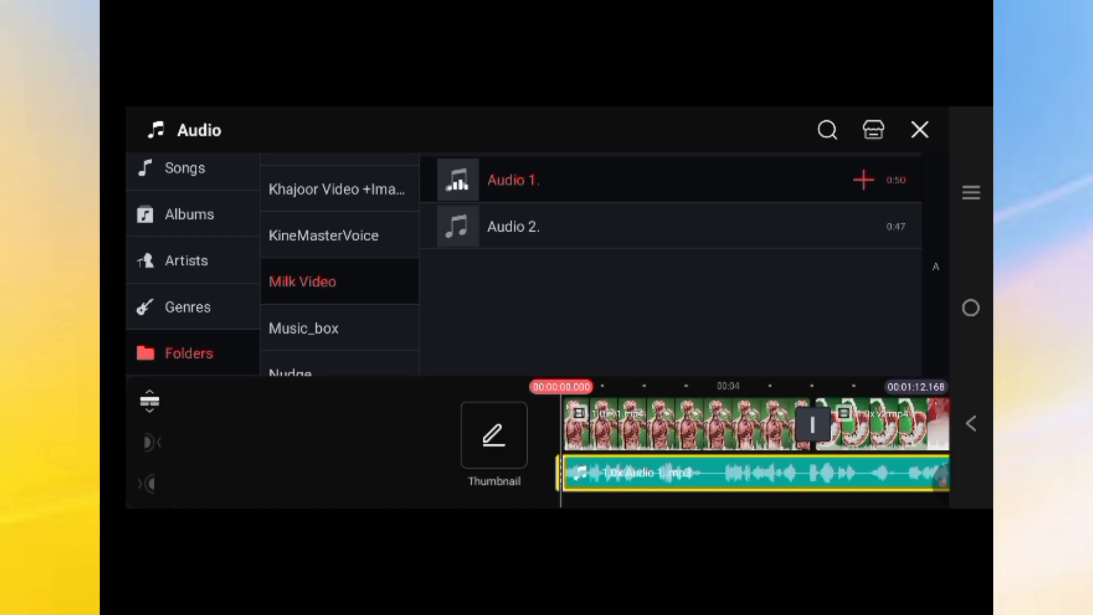
# - Insert "Audio 2." directly after the end of "Audio 1." and close the audio browser
pyautogui.click(626, 226)
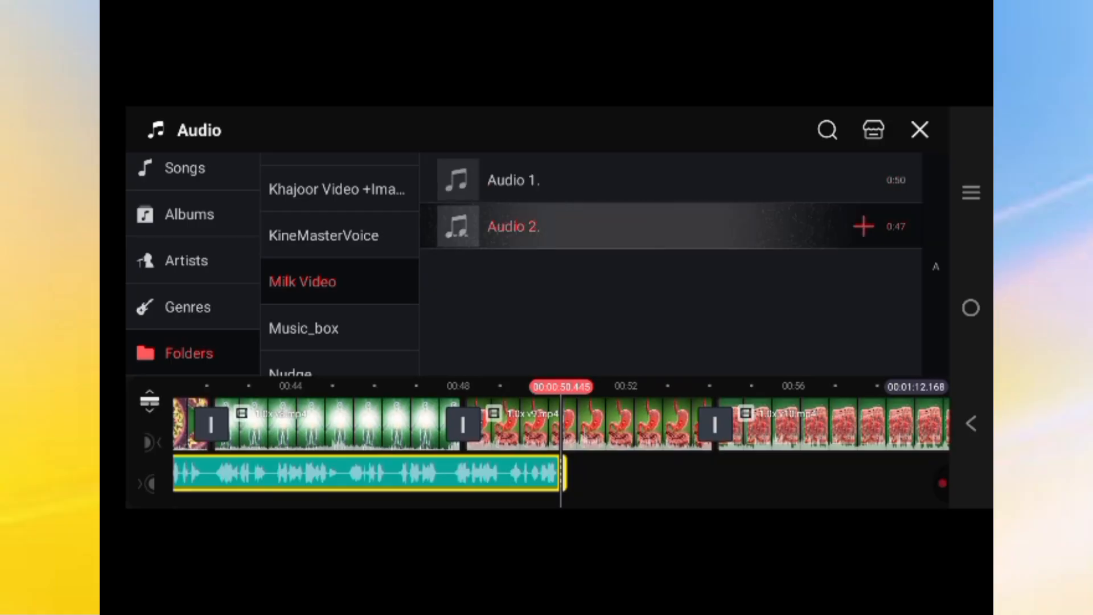
pyautogui.click(863, 226)
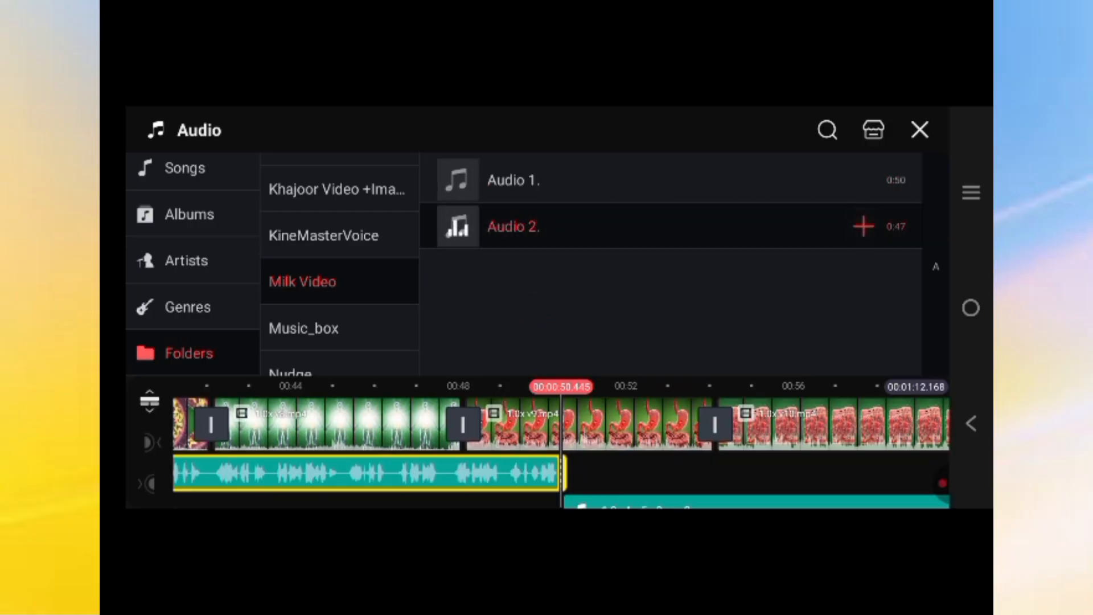
pyautogui.click(919, 130)
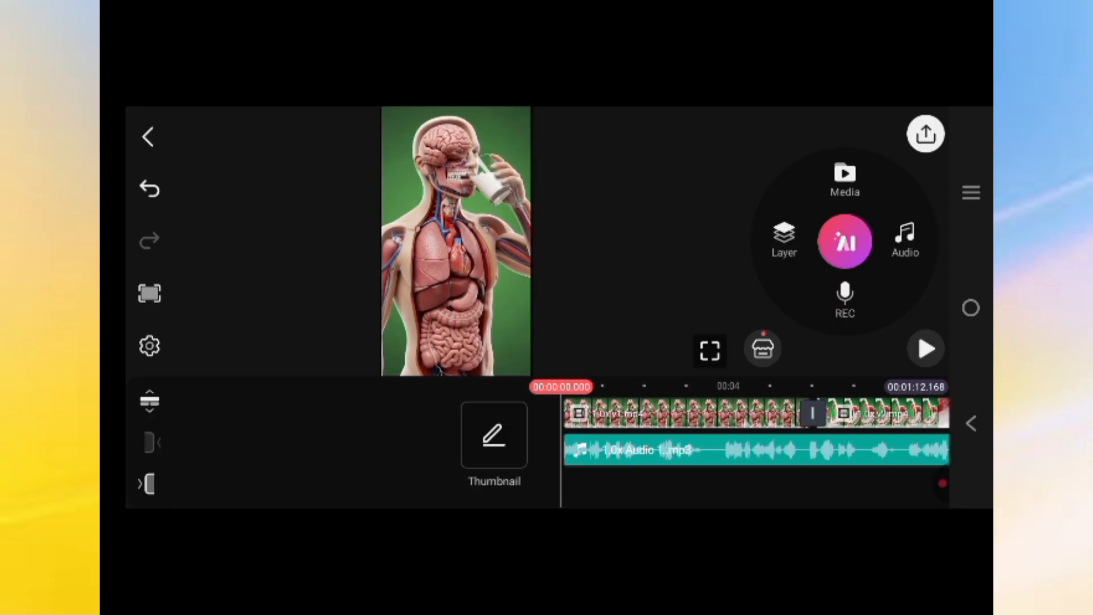
# - Preview the opening clips with the voice-over and slow the first clip, v1.mp4, to 0.6x speed
pyautogui.click(925, 349)
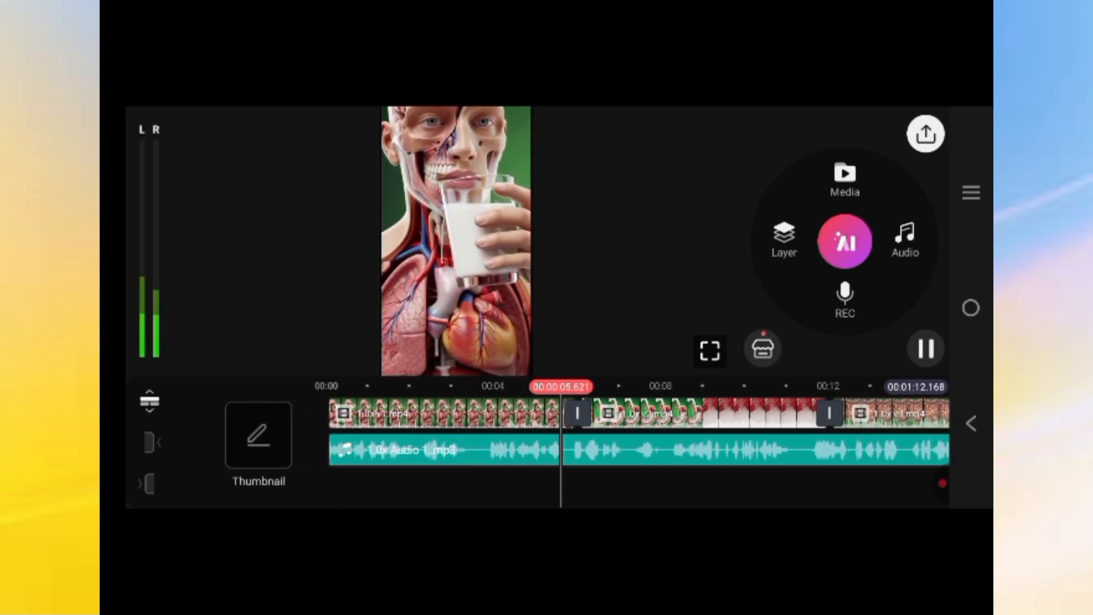
pyautogui.click(926, 348)
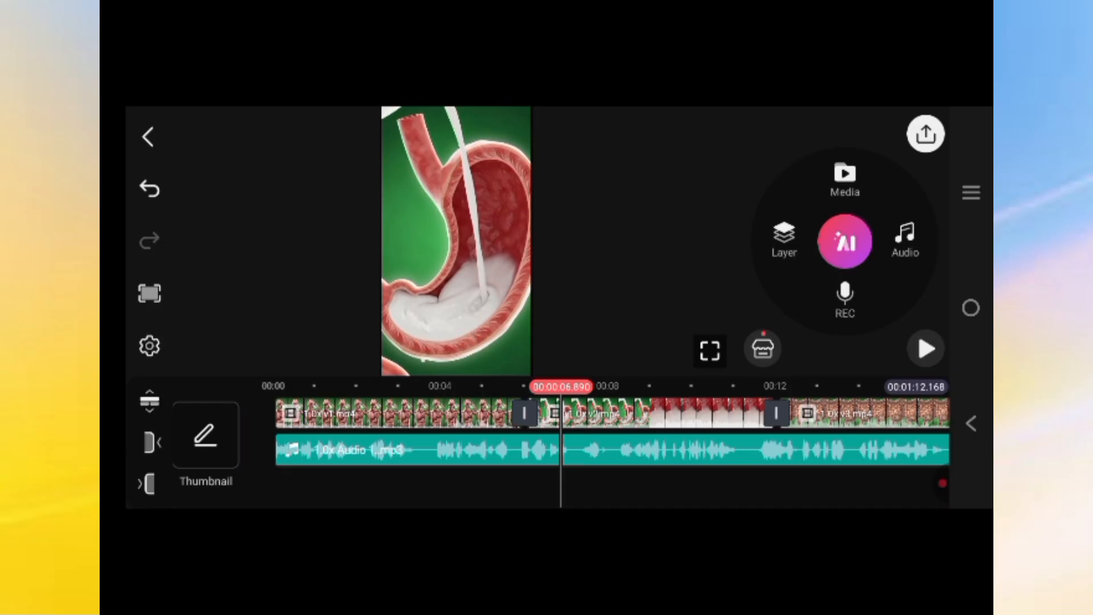
pyautogui.moveTo(561, 450); pyautogui.dragTo(701, 450)
pyautogui.click(538, 414)
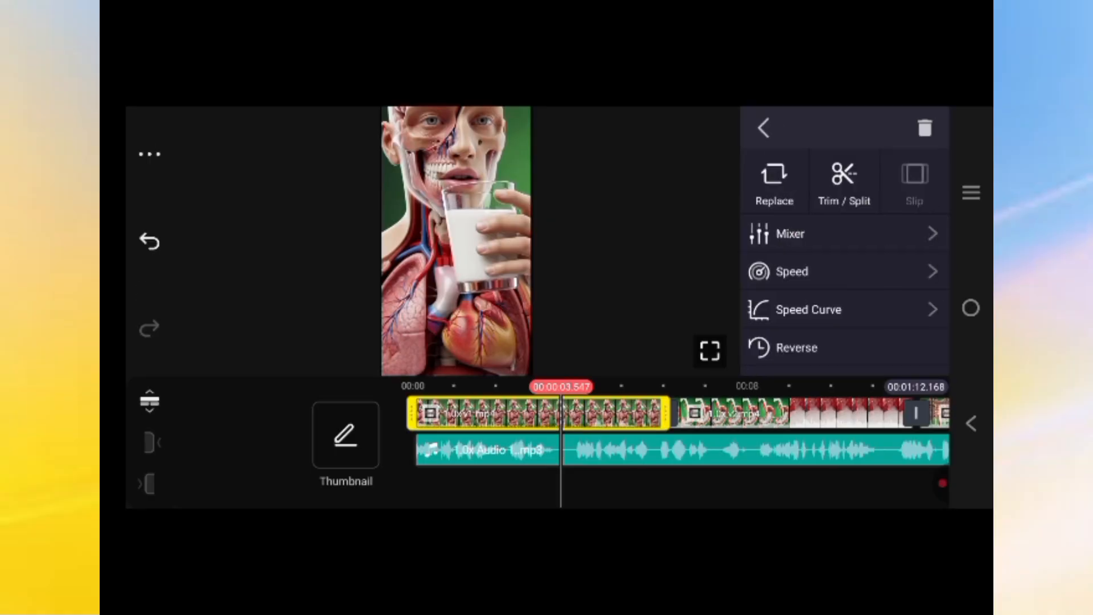
pyautogui.click(808, 272)
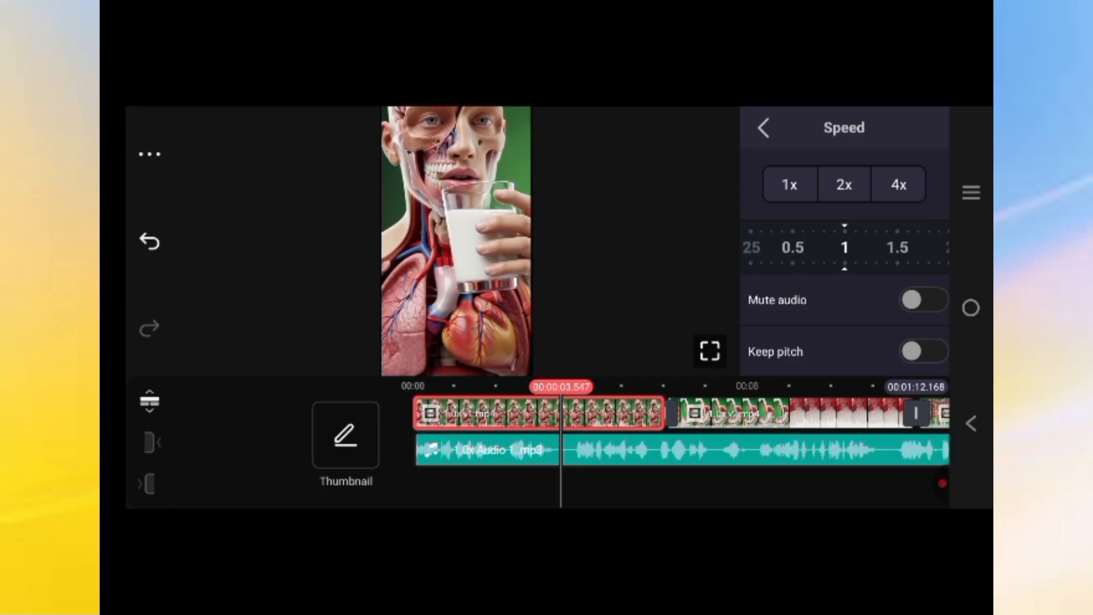
pyautogui.moveTo(844, 247); pyautogui.dragTo(882, 247)
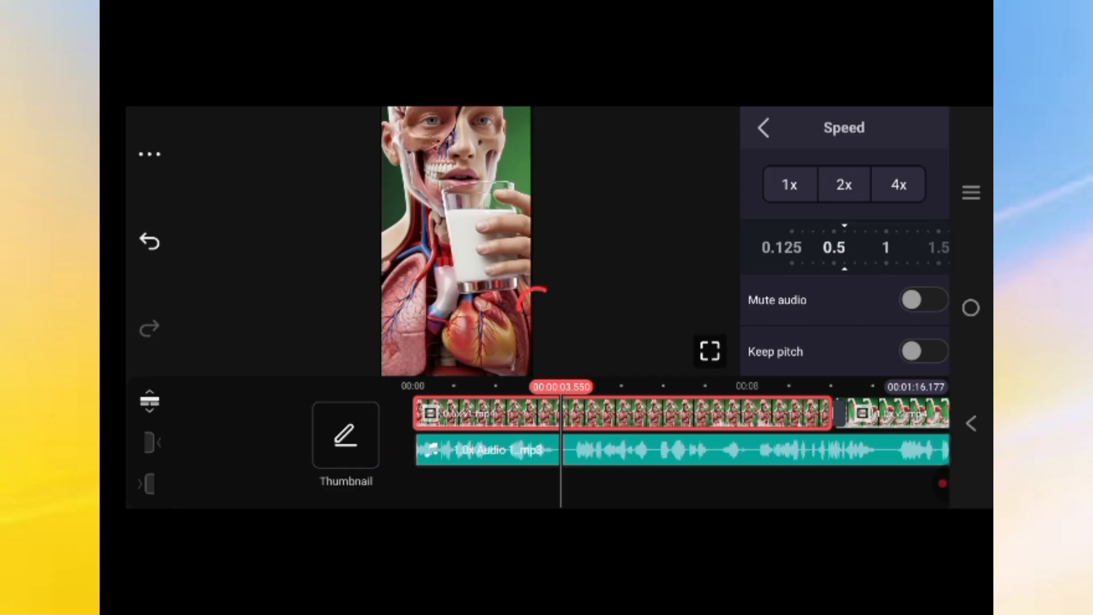
pyautogui.click(764, 127)
pyautogui.click(763, 126)
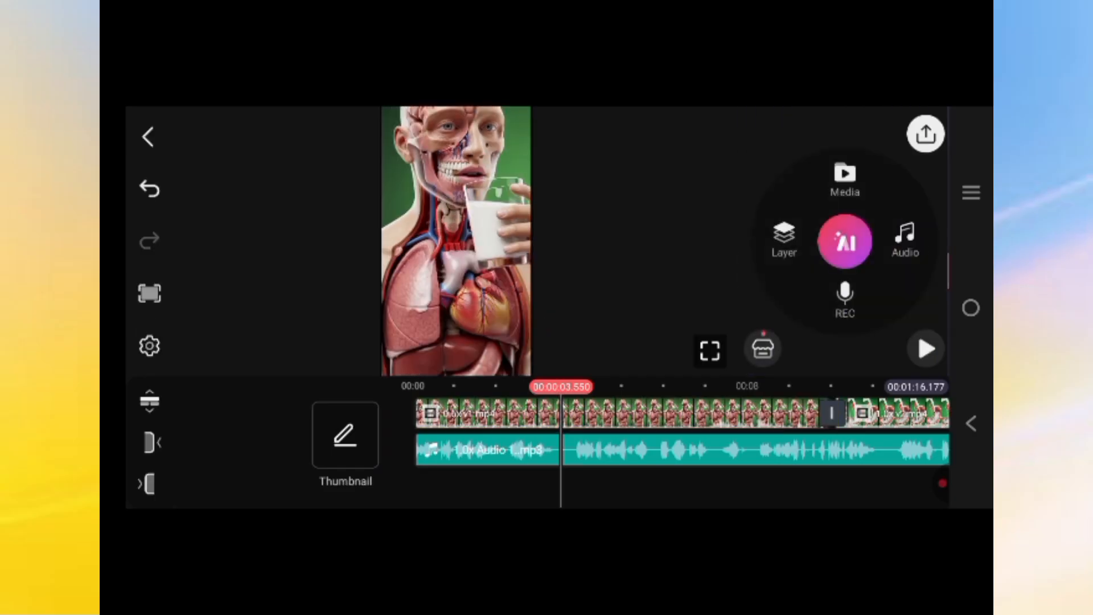
# - Play the project from the start to check the clip timing against the voice-over, pausing during the third clip
pyautogui.hscroll(-3, 692, 433)
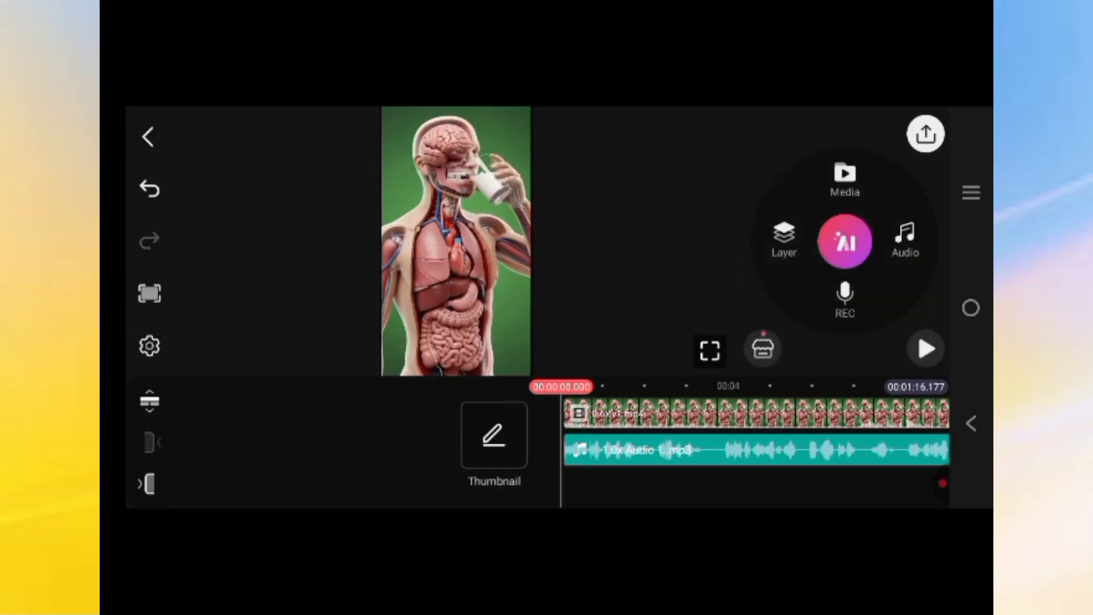
pyautogui.click(926, 349)
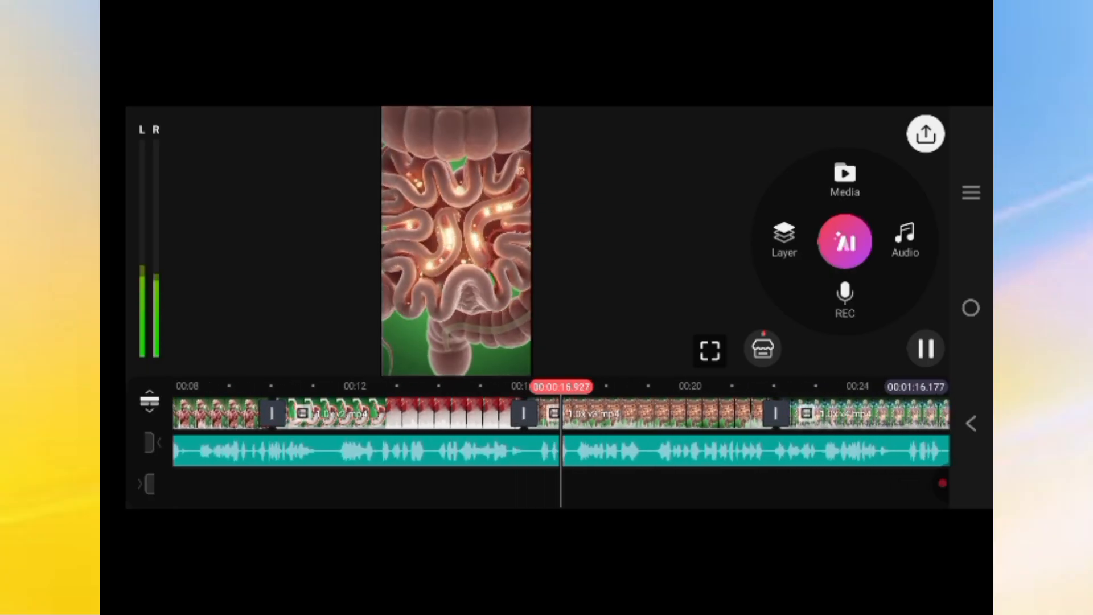
pyautogui.click(925, 348)
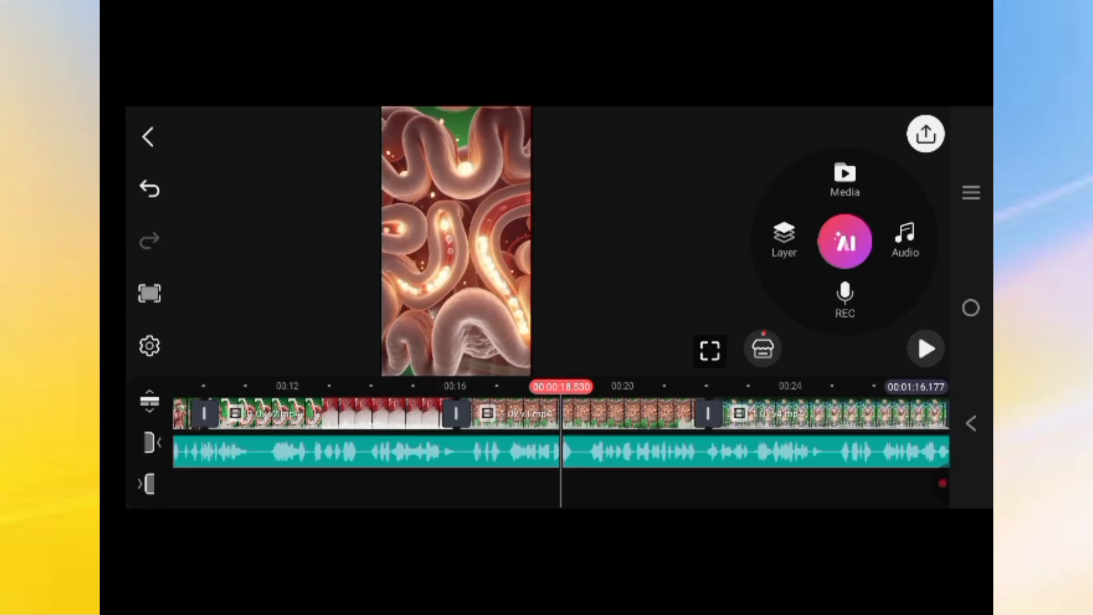
# - Return to the start of the timeline and lower the volume of the first clip, v1.mp4
pyautogui.click(151, 443)
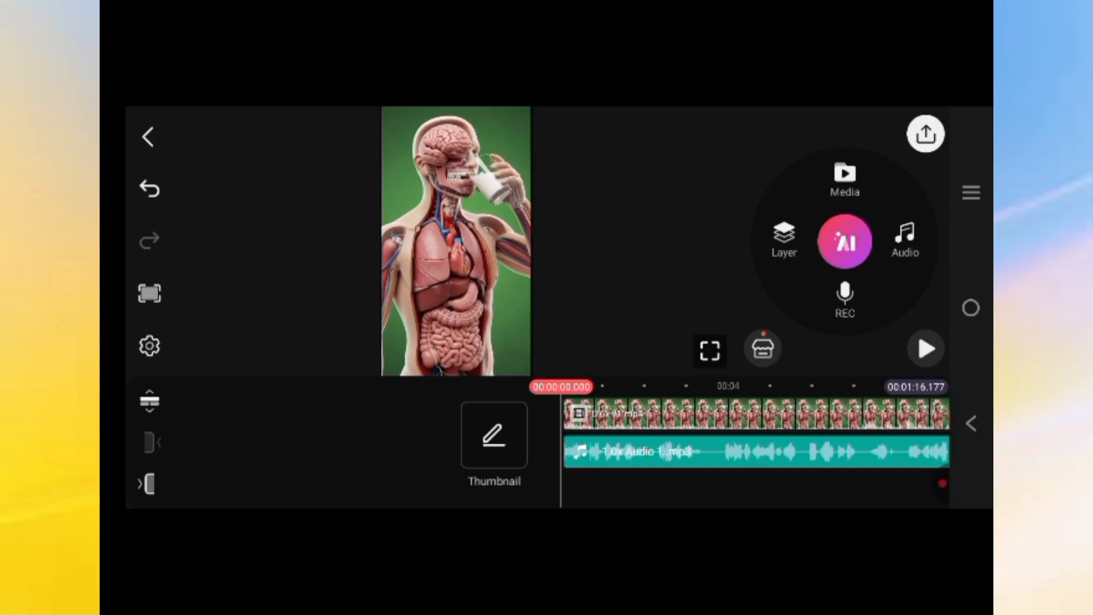
pyautogui.click(756, 414)
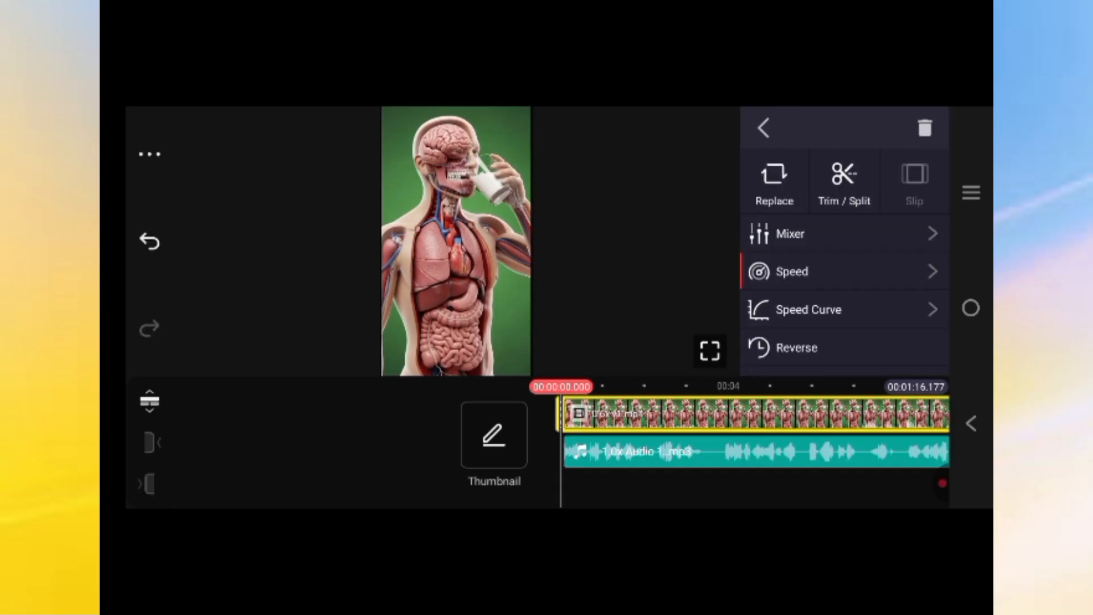
pyautogui.click(790, 233)
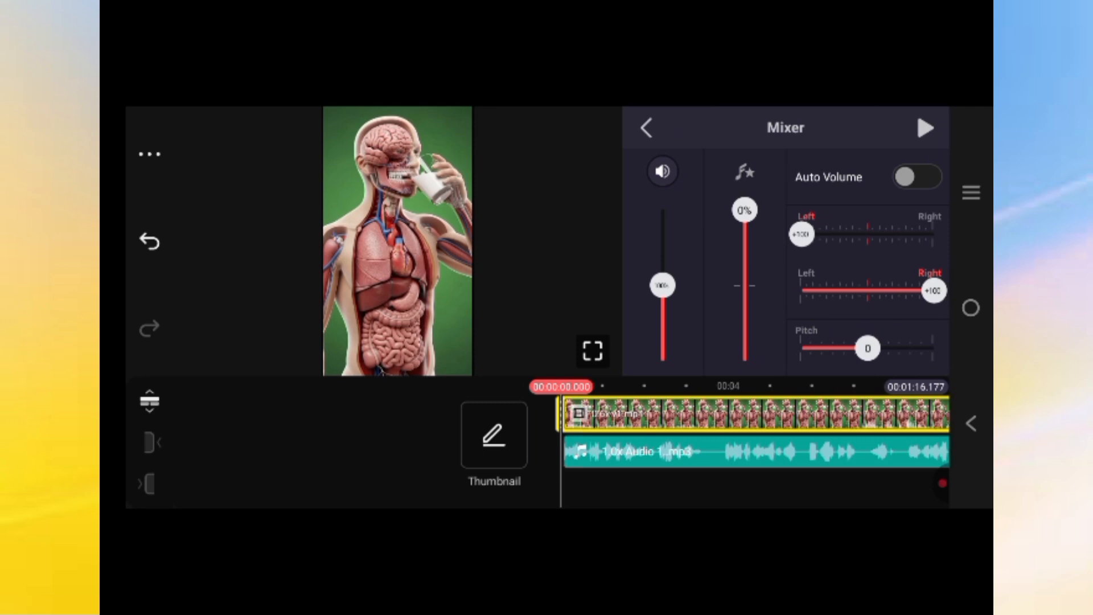
pyautogui.moveTo(663, 286); pyautogui.dragTo(662, 325)
# - Raise the volume of the "Audio 1." voice-over to the maximum in the Mixer
pyautogui.click(756, 451)
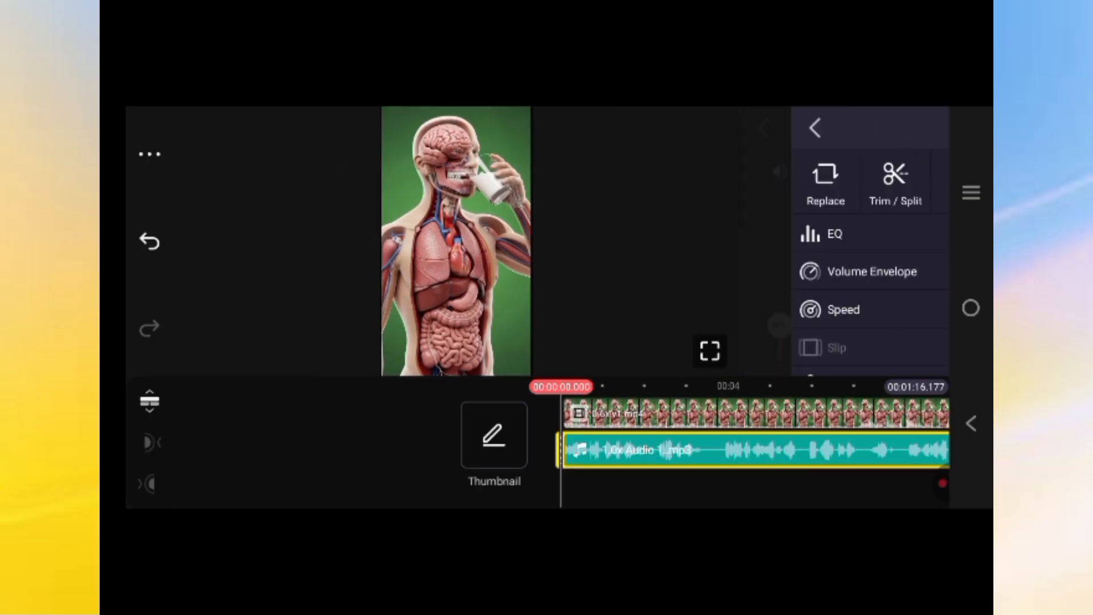
pyautogui.click(915, 183)
pyautogui.moveTo(675, 285); pyautogui.dragTo(676, 209)
pyautogui.click(647, 127)
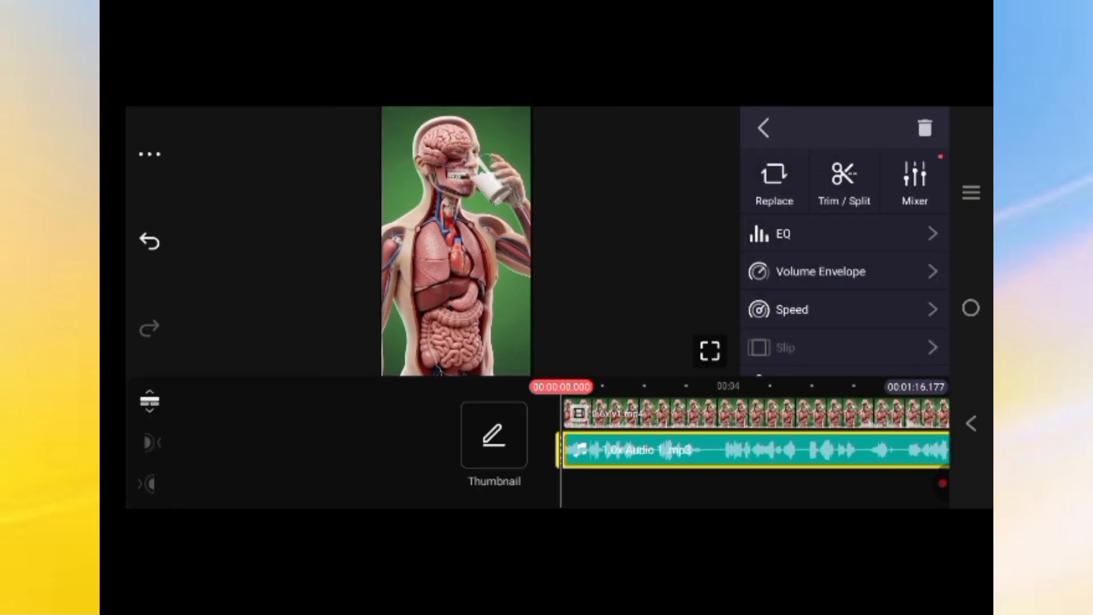
# - Lower the volume of the second clip, v2.mp4, to 31% and keep the clip at its full length
pyautogui.moveTo(797, 450); pyautogui.dragTo(424, 450)
pyautogui.click(734, 413)
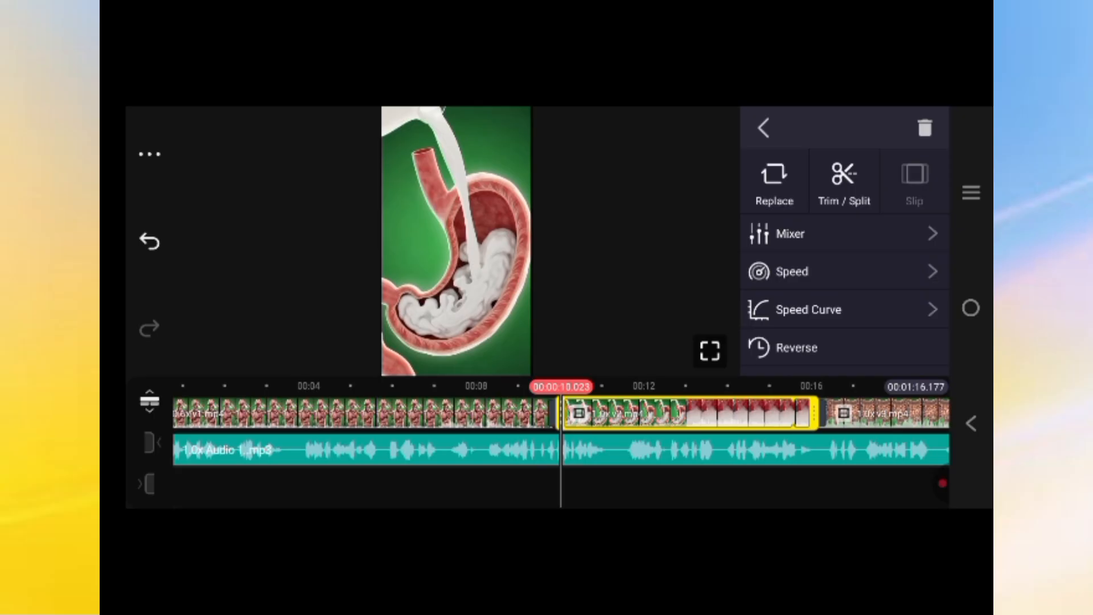
pyautogui.click(791, 234)
pyautogui.moveTo(662, 285); pyautogui.dragTo(663, 339)
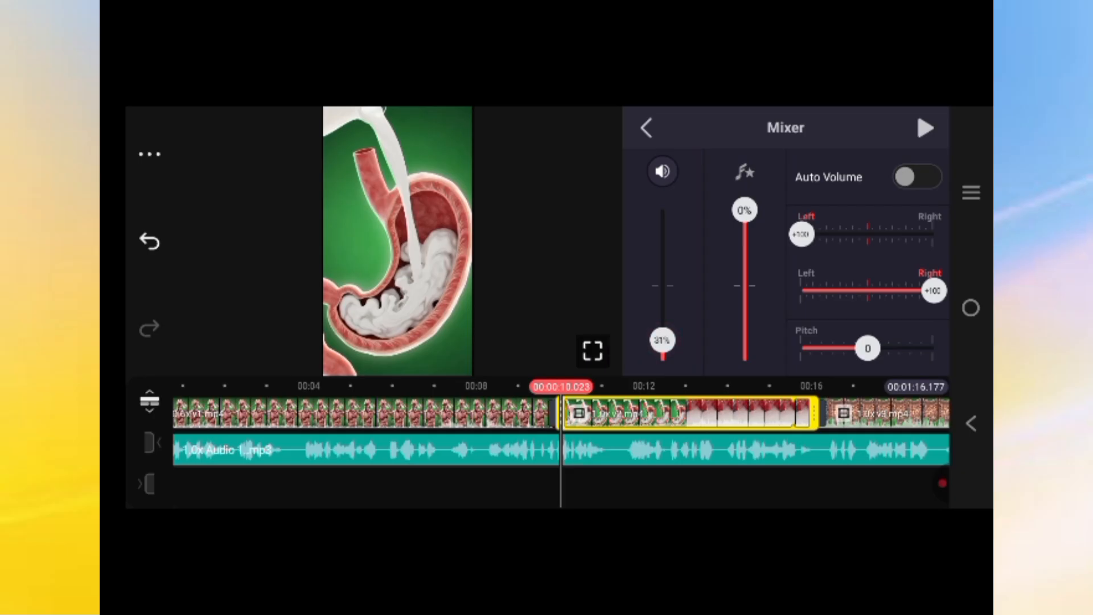
pyautogui.click(646, 128)
pyautogui.moveTo(773, 413); pyautogui.dragTo(564, 414)
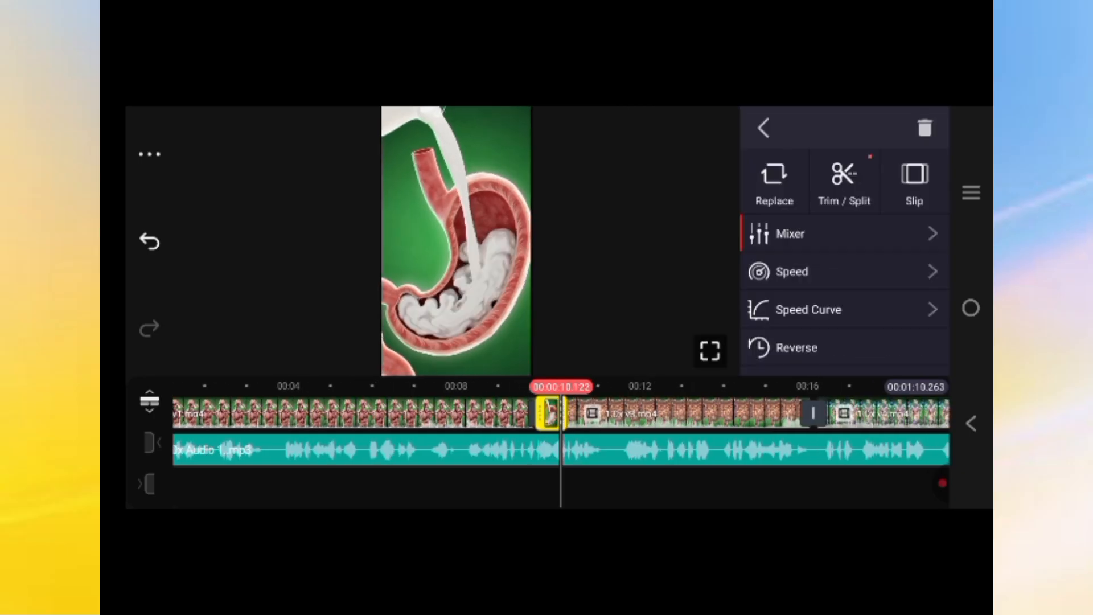
pyautogui.moveTo(563, 413); pyautogui.dragTo(810, 413)
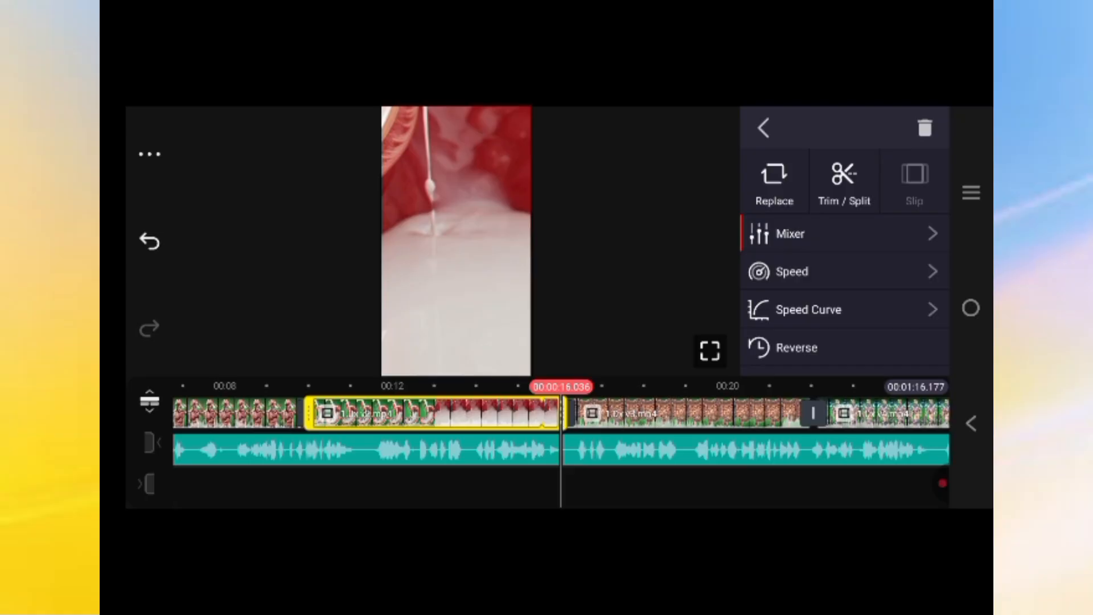
# - Lower the volume of the third clip, v3.mp4, to about the same level as v2.mp4
pyautogui.click(687, 413)
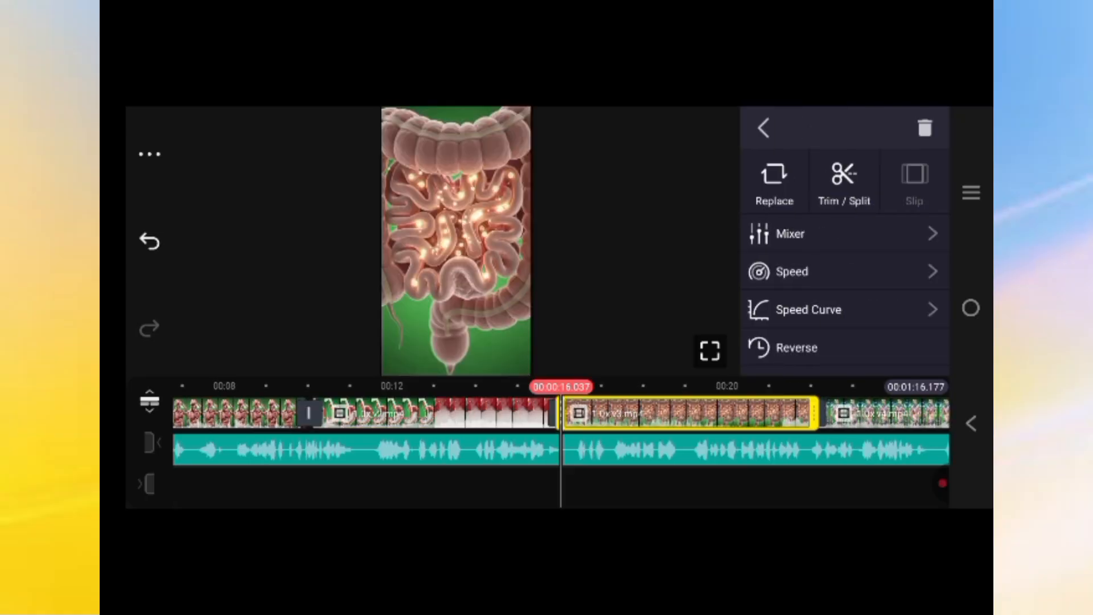
pyautogui.click(844, 182)
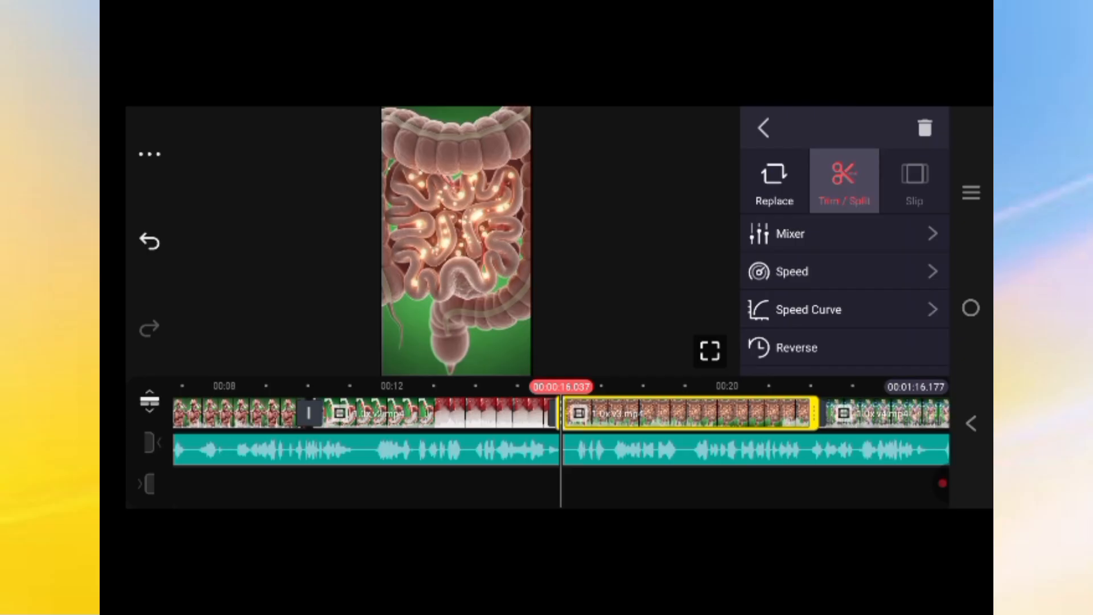
pyautogui.click(764, 128)
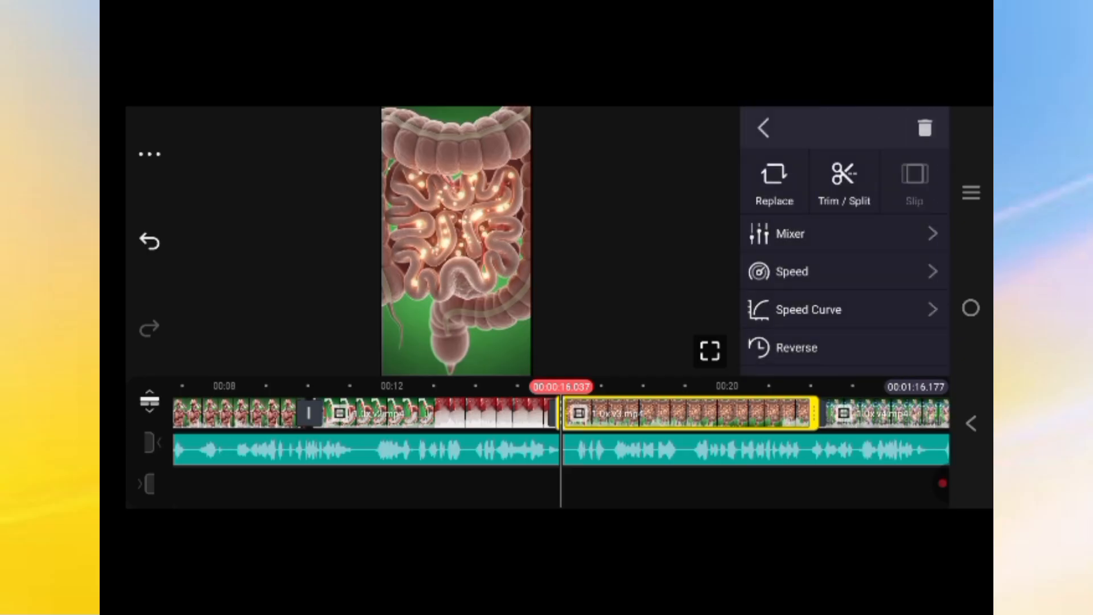
pyautogui.click(790, 234)
pyautogui.moveTo(662, 285); pyautogui.dragTo(663, 340)
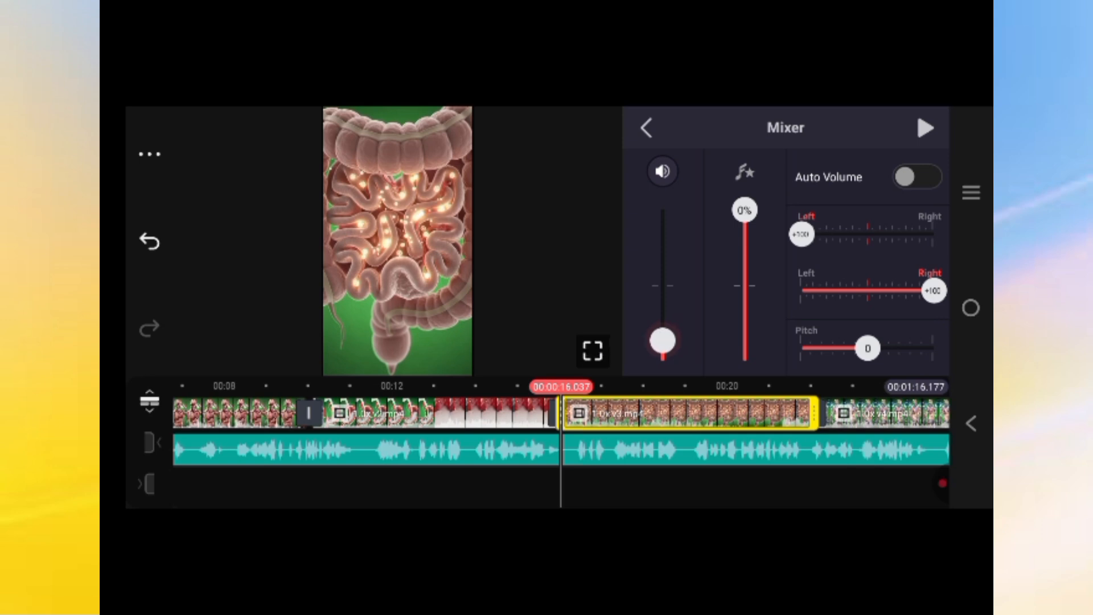